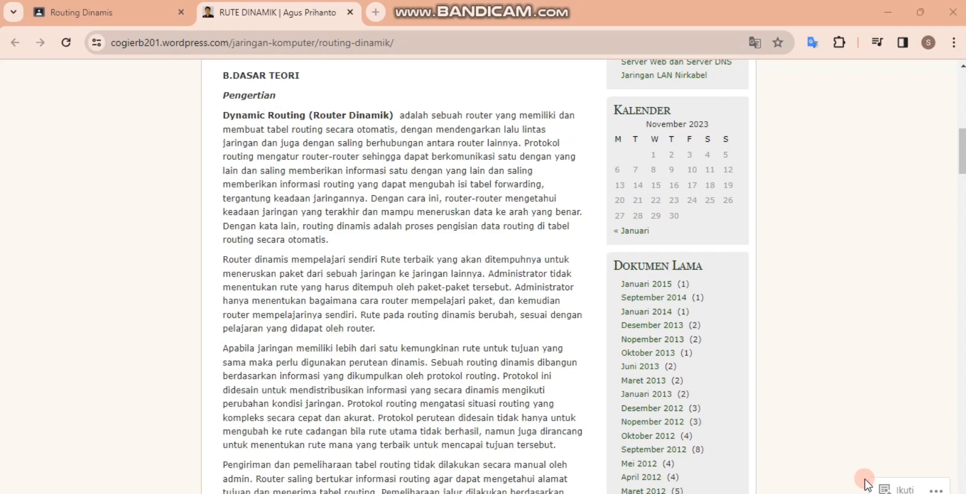
Read the article's theory on dynamic routing: protocol types, advantages and drawbacks, the static versus dynamic comparison, and how RIP works.
scroll(563, 449, "down", 8)
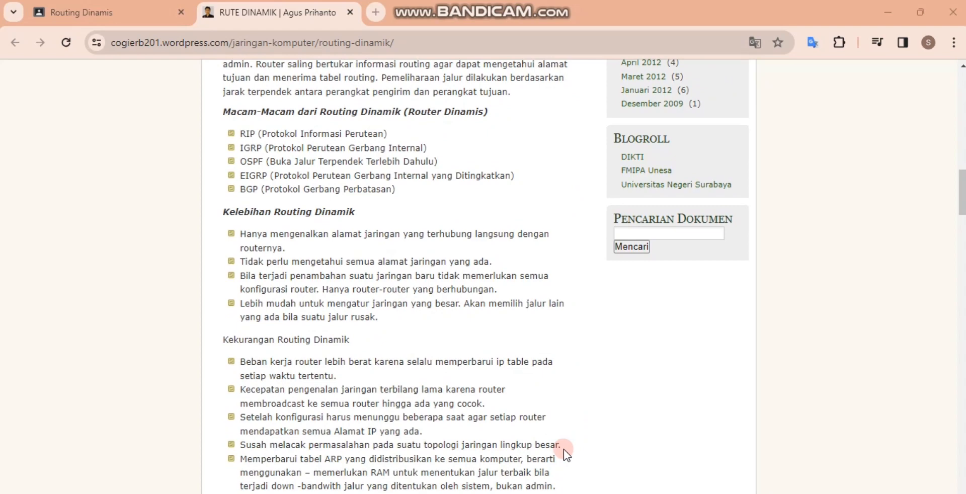
scroll(564, 450, "up", 3)
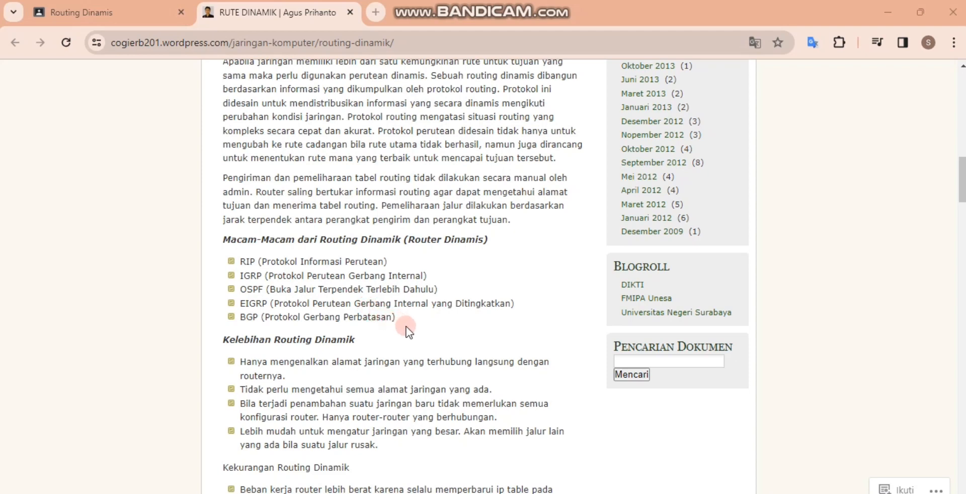
scroll(406, 327, "down", 5)
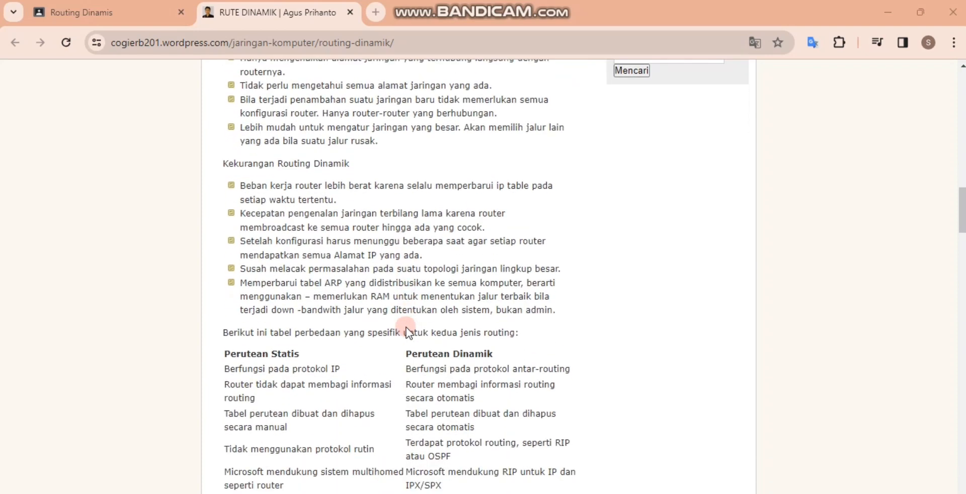
scroll(406, 327, "down", 3)
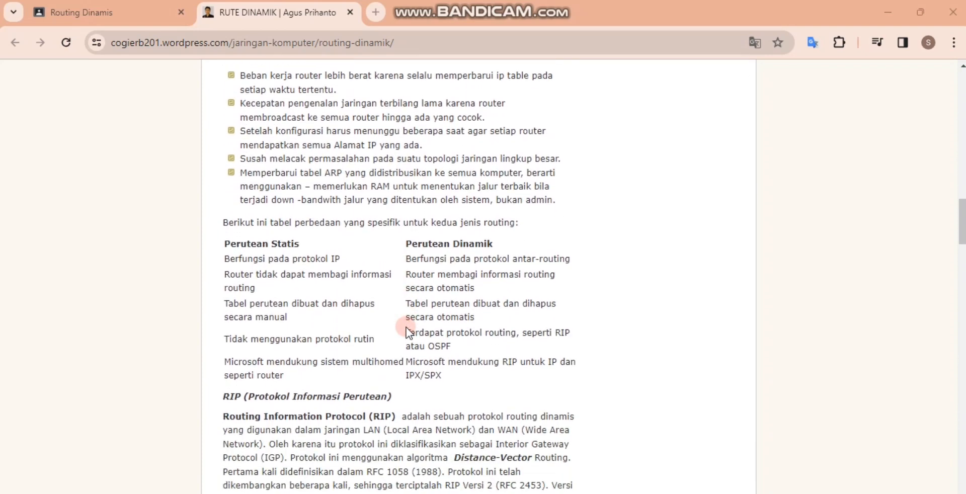
scroll(406, 327, "down", 5)
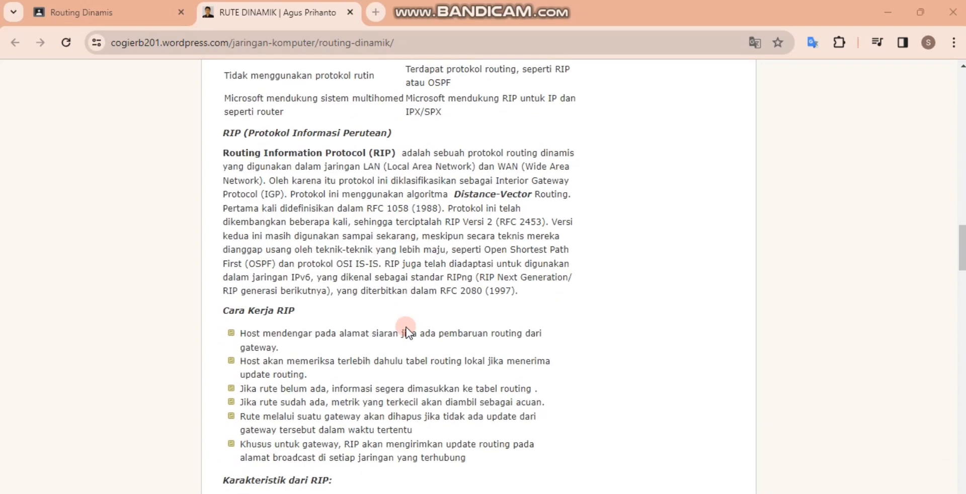
scroll(406, 327, "down", 3)
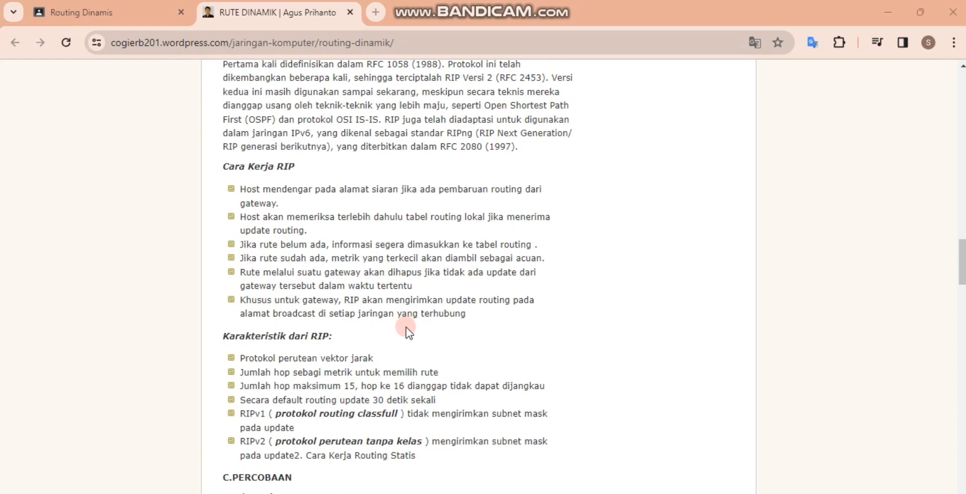
scroll(406, 327, "up", 1)
scroll(406, 327, "down", 1)
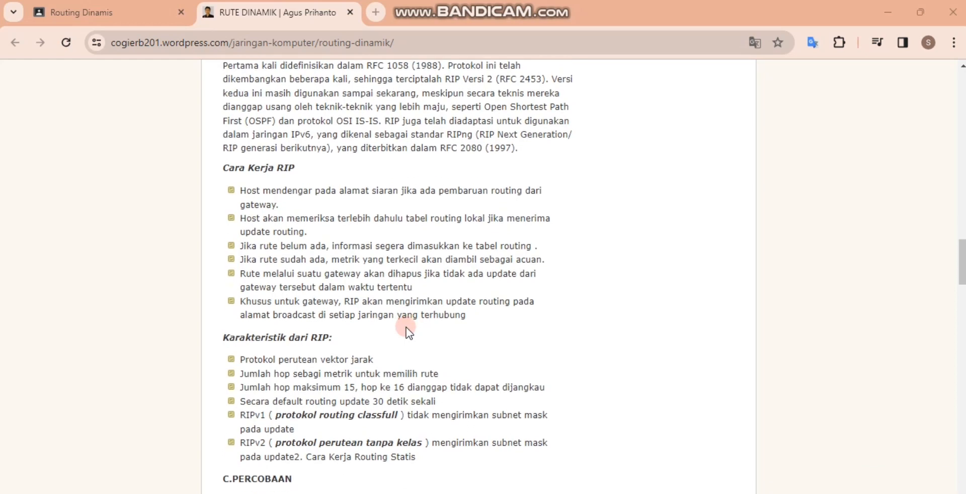
scroll(406, 327, "down", 2)
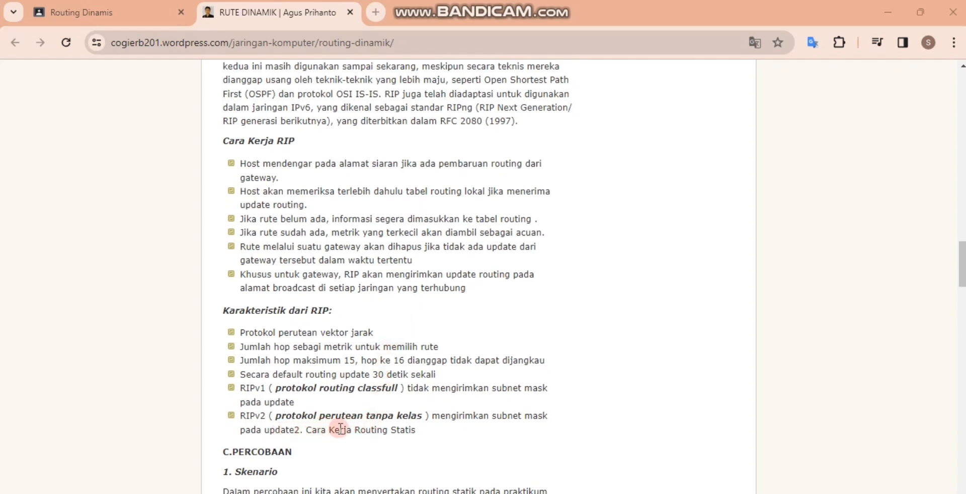
scroll(429, 433, "down", 1)
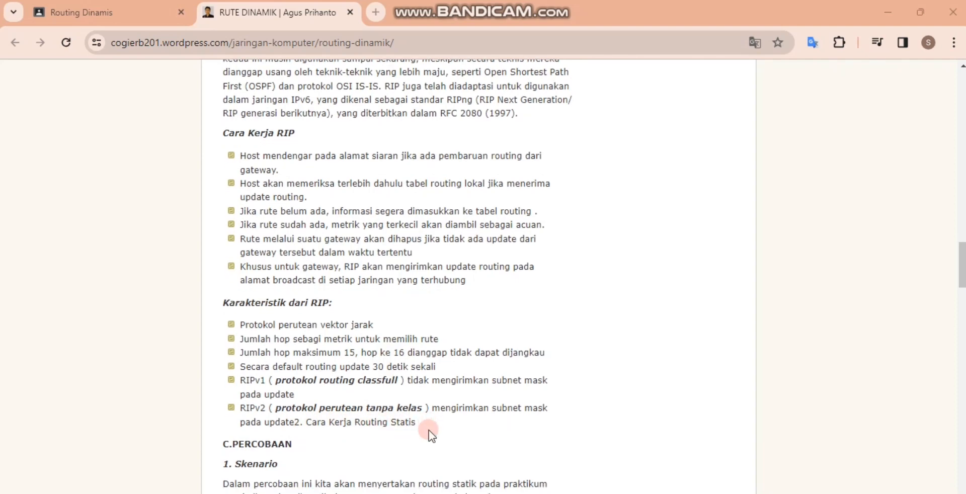
scroll(424, 439, "down", 1)
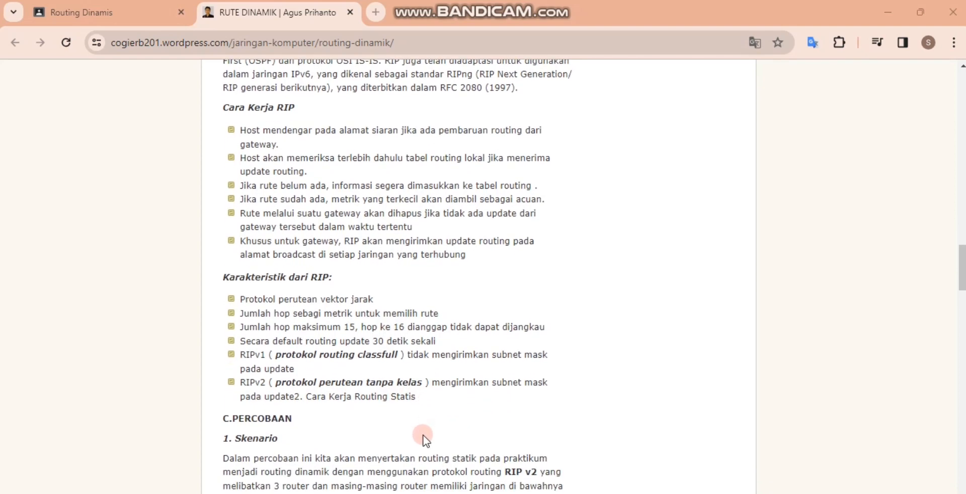
Examine the experiment scenario's network topology diagram and the first experiment steps, including the Router1 RIP configuration figure.
scroll(425, 440, "down", 5)
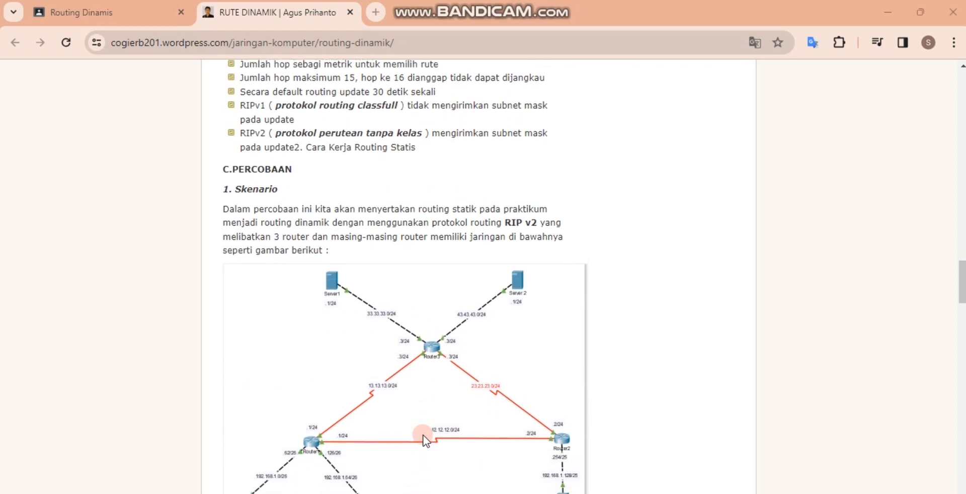
scroll(426, 440, "down", 2)
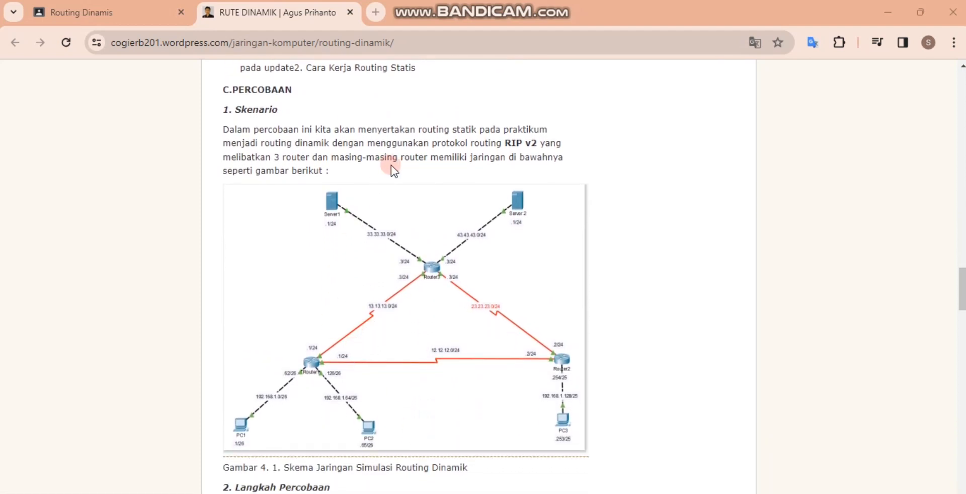
scroll(478, 199, "down", 1)
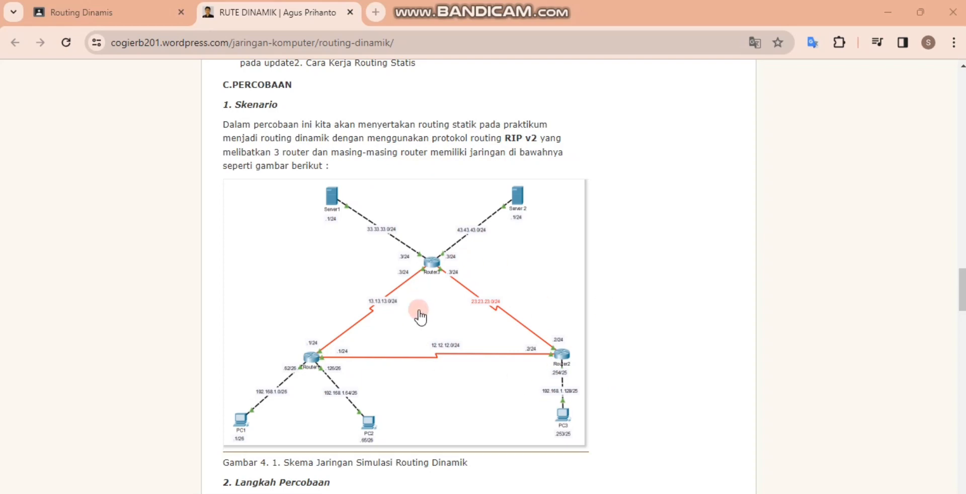
scroll(554, 428, "down", 1)
scroll(552, 428, "down", 6)
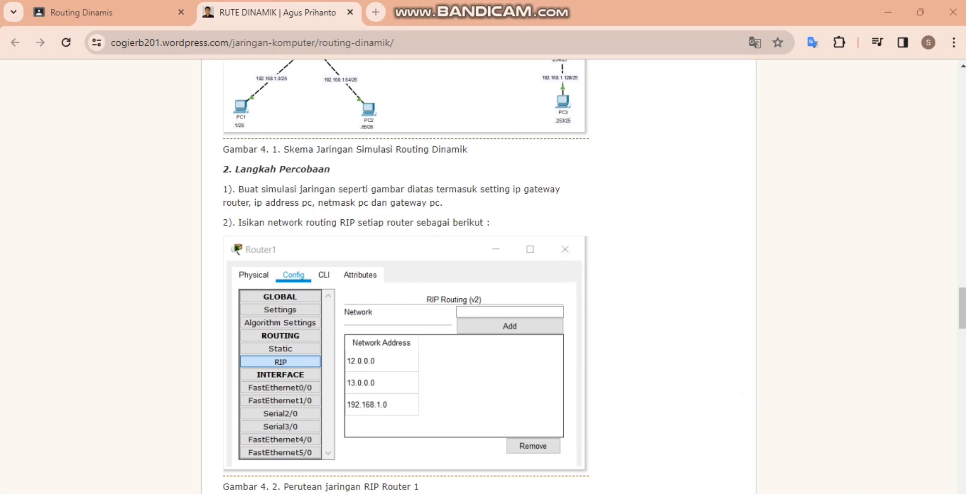
Switch to Cisco Packet Tracer and review Router1's IP address and subnet mask on FastEthernet0/0, FastEthernet1/0, Serial2/0 and Serial3/0.
key("alt+Tab")
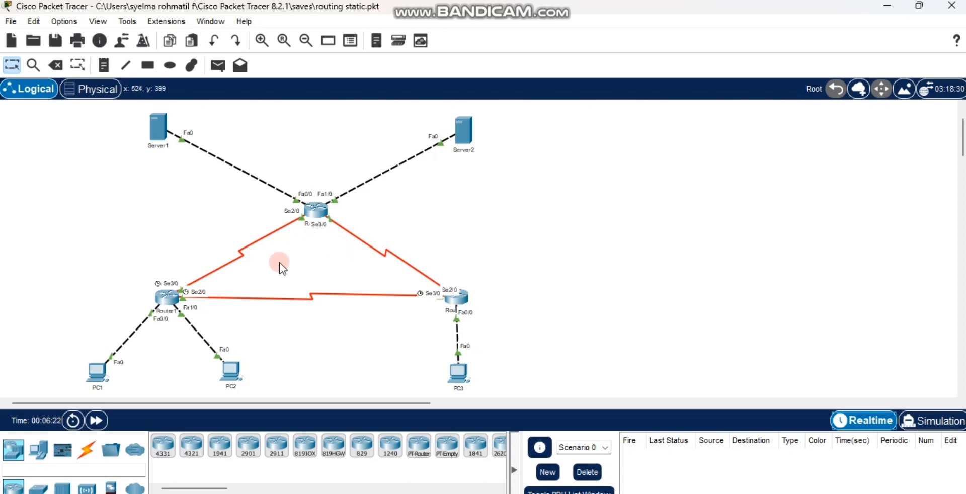
left_click(177, 298)
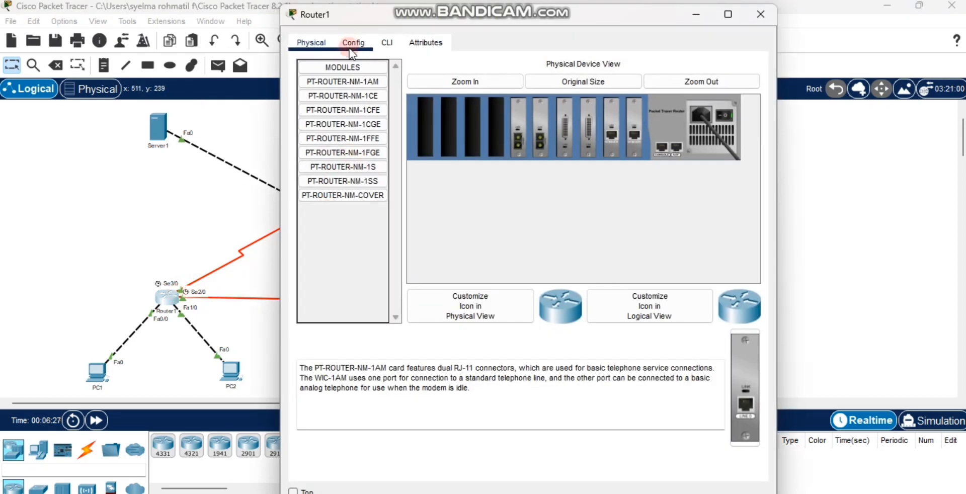
left_click(352, 46)
left_click(363, 162)
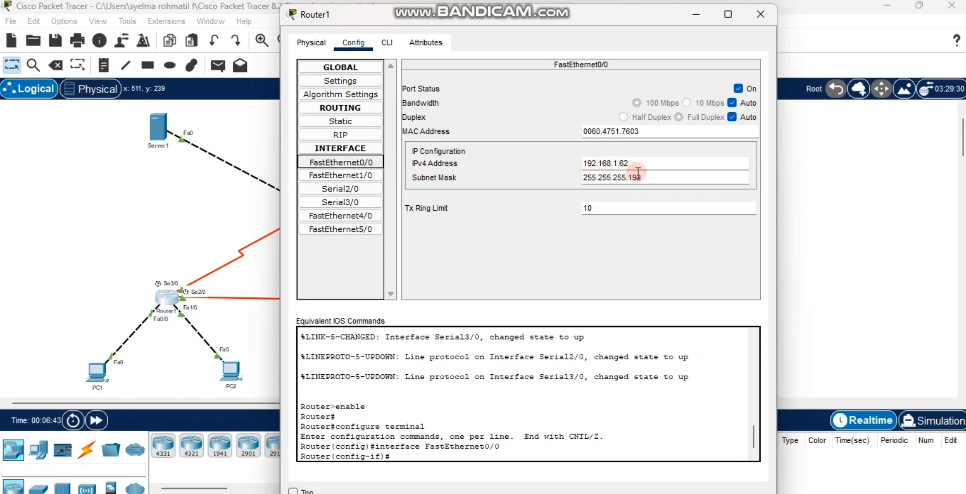
left_click(373, 174)
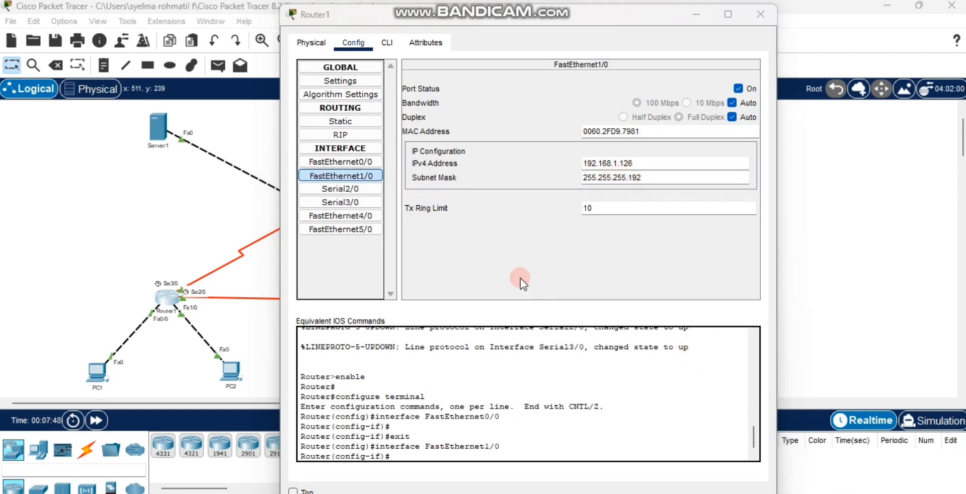
left_click(355, 189)
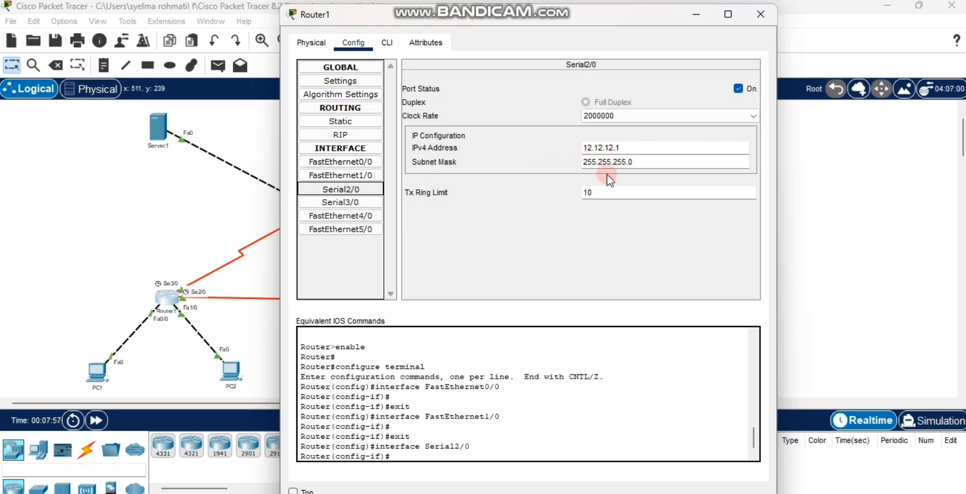
left_click(371, 205)
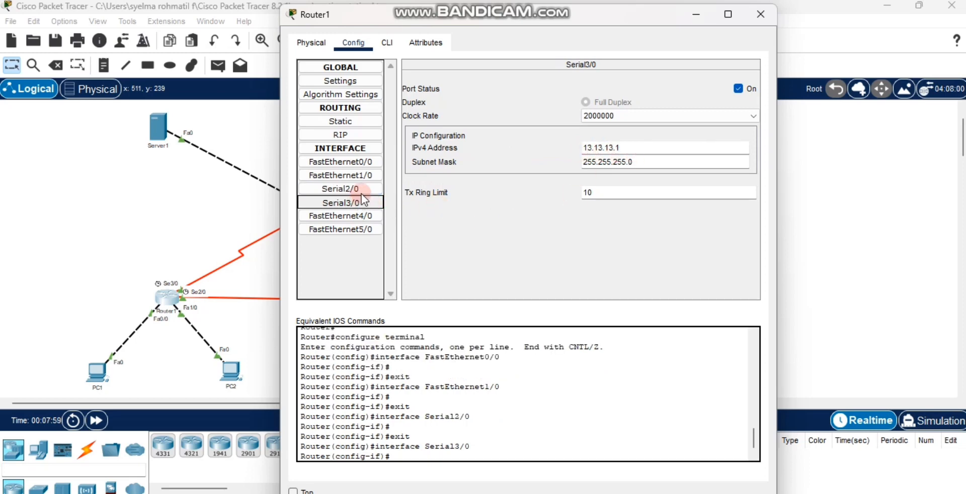
left_click(624, 161)
left_click(542, 156)
left_click(793, 401)
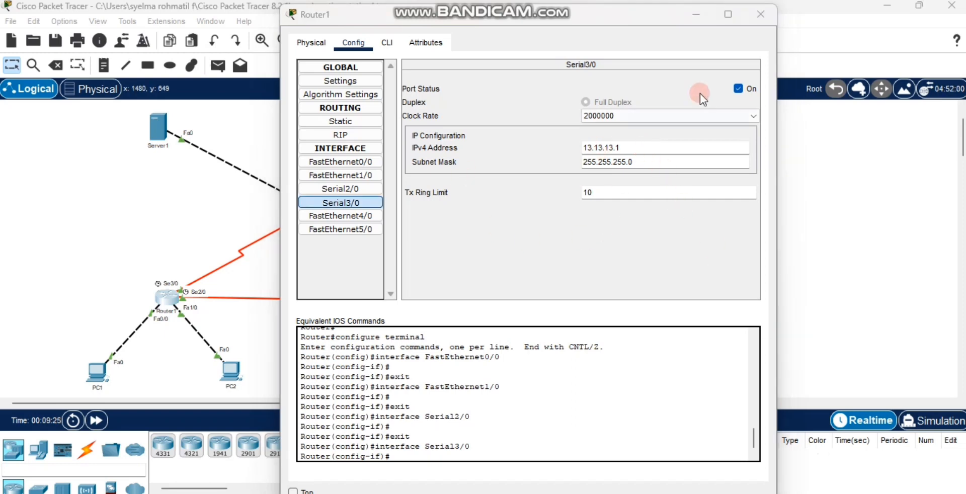
left_click(750, 16)
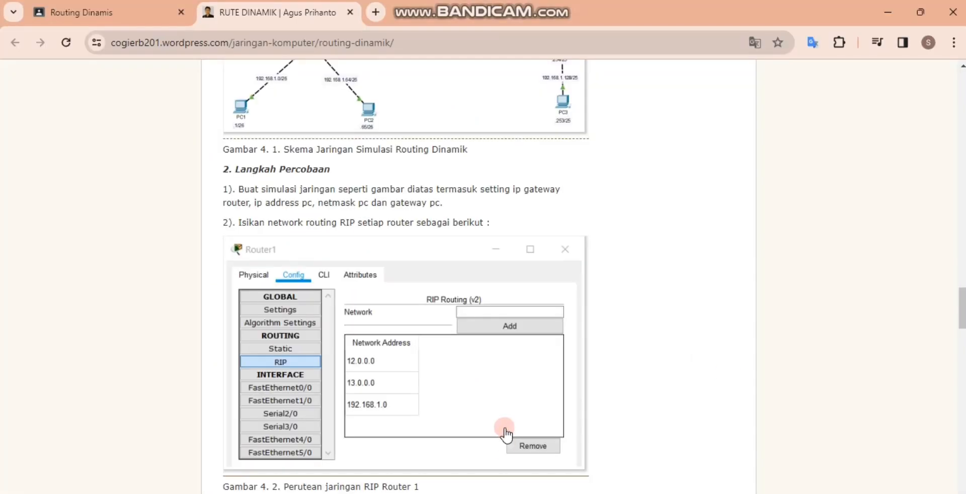
Remove Router1's static routes to 43.43.43.0/24, 33.33.33.0/24 and 192.168.1.128/25 in Cisco Packet Tracer.
scroll(505, 433, "down", 1)
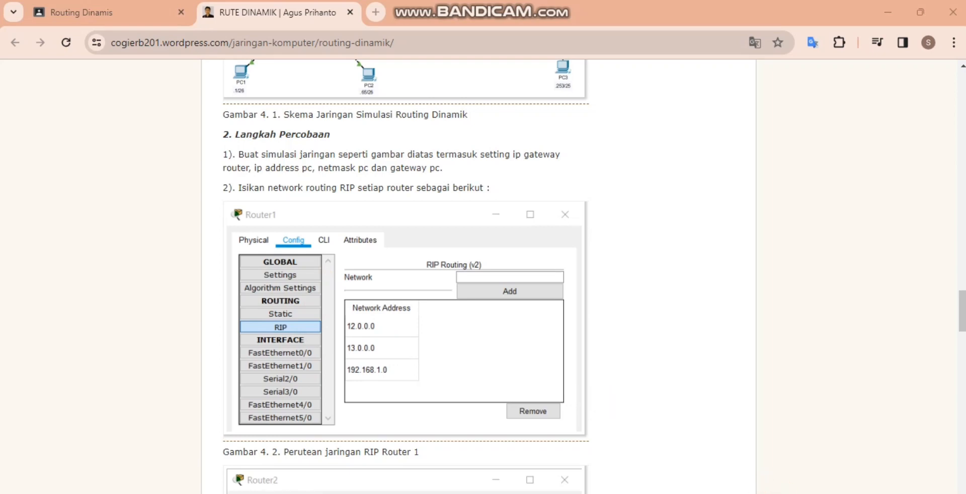
left_click(755, 490)
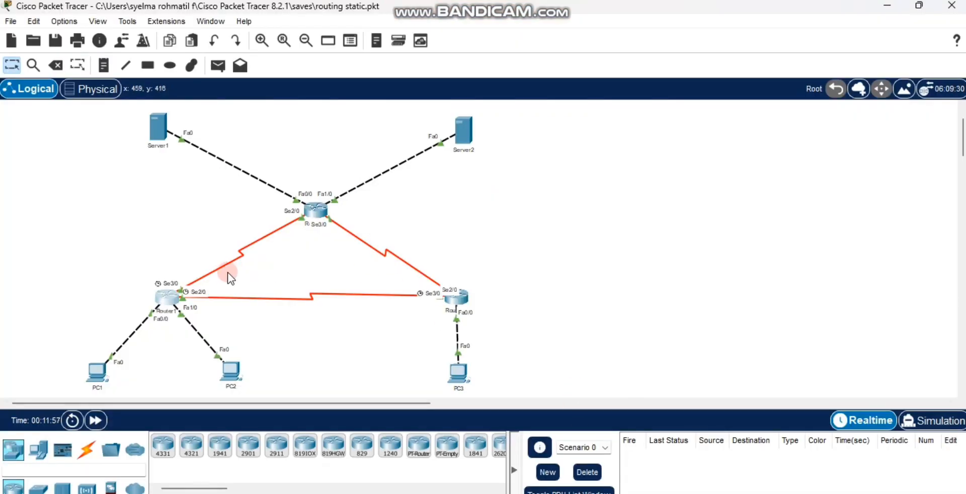
left_click(170, 301)
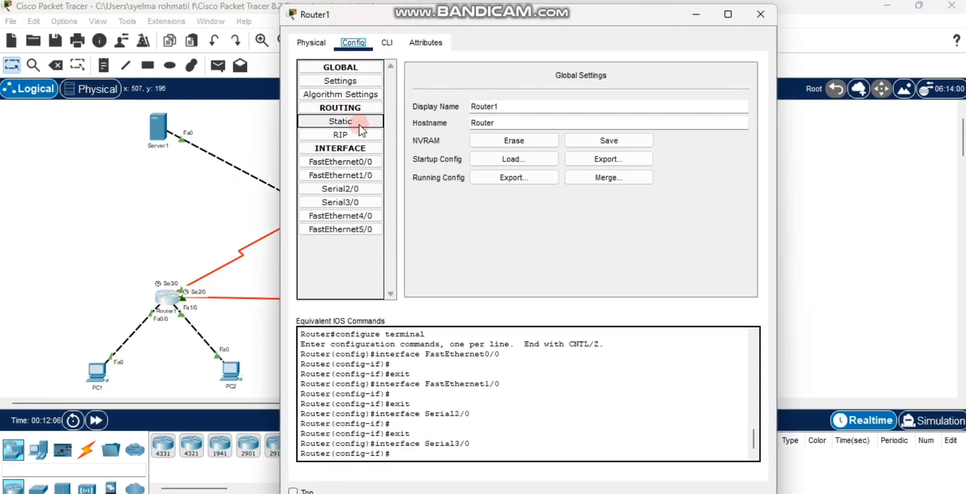
left_click(365, 126)
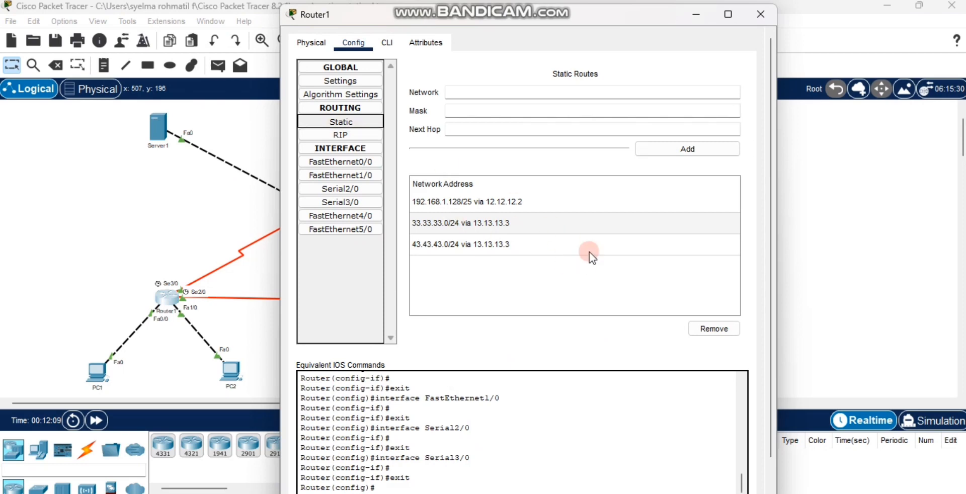
left_click(711, 332)
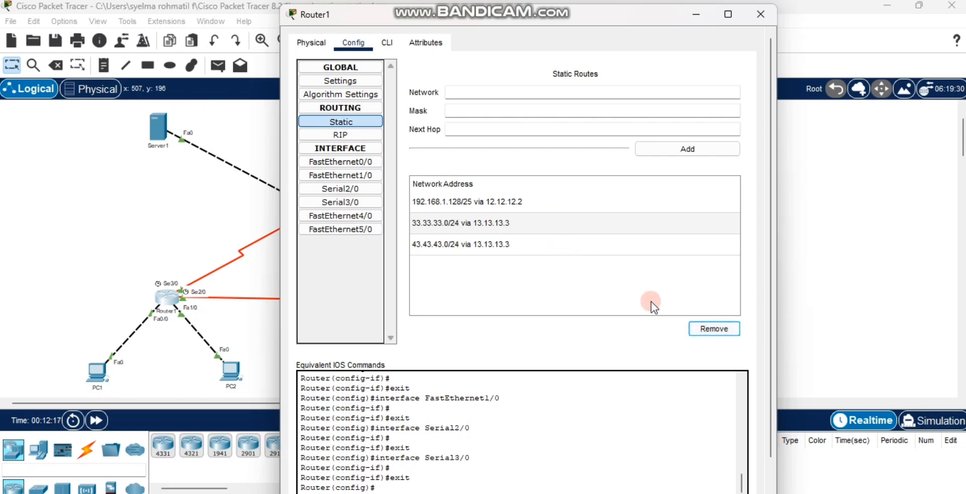
left_click(574, 241)
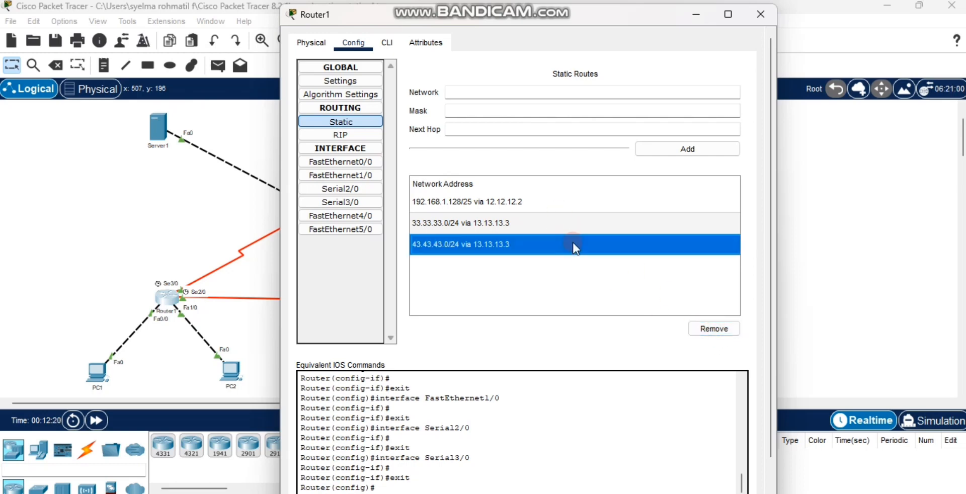
left_click(720, 326)
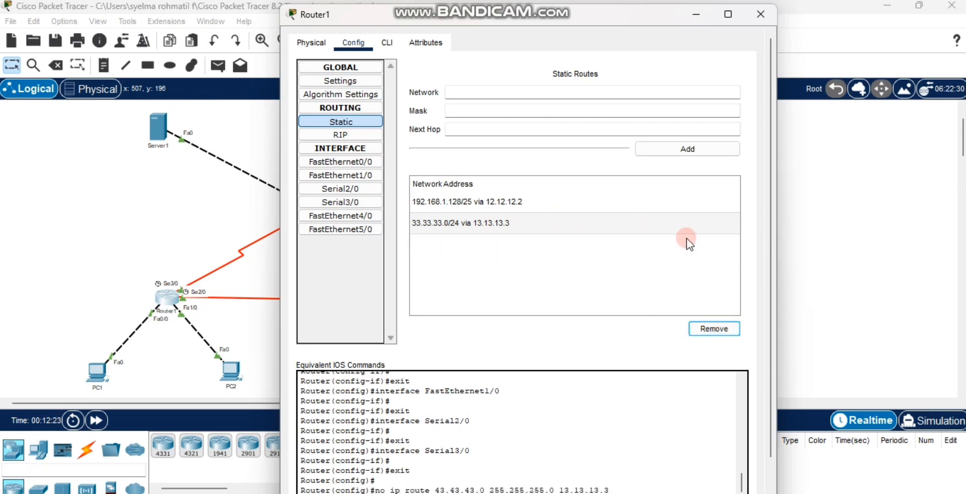
left_click(687, 231)
left_click(717, 328)
left_click(682, 207)
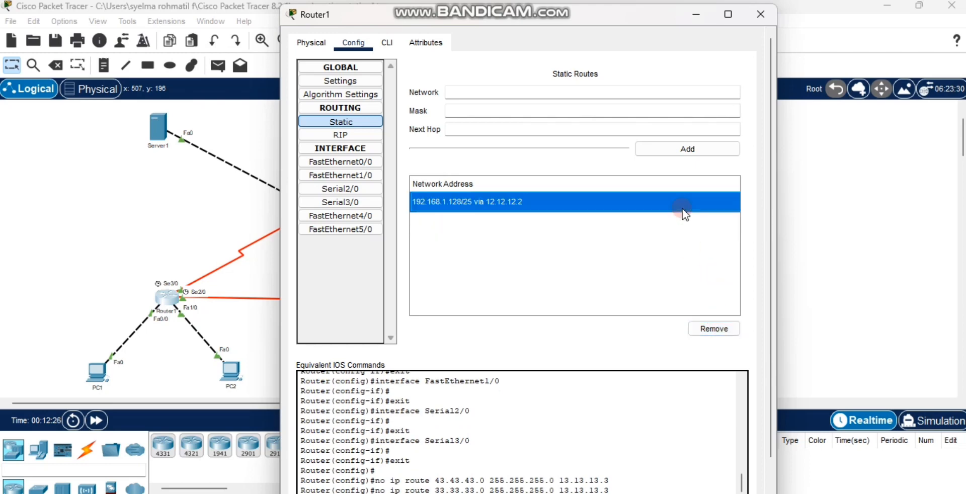
left_click(729, 328)
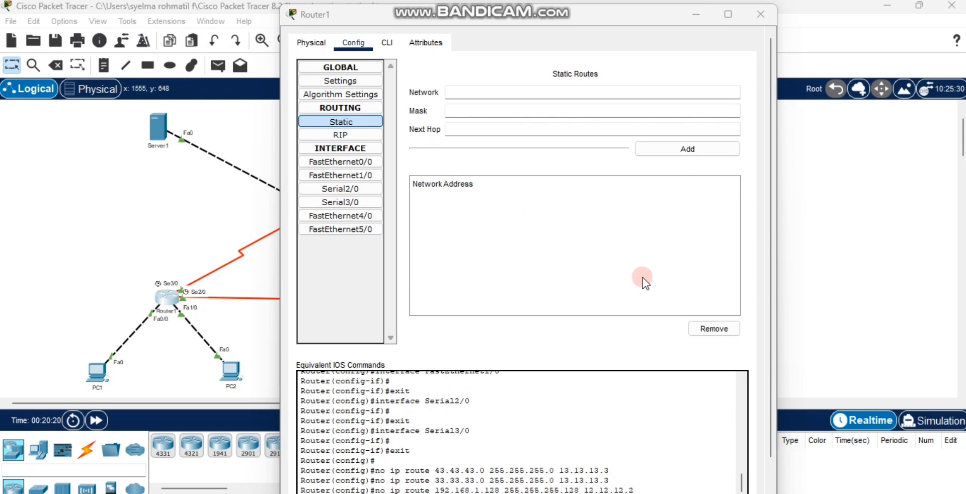
Add the networks 12.12.12.0 and 13.13.13.0 to Router1's RIP routing configuration.
left_click(361, 134)
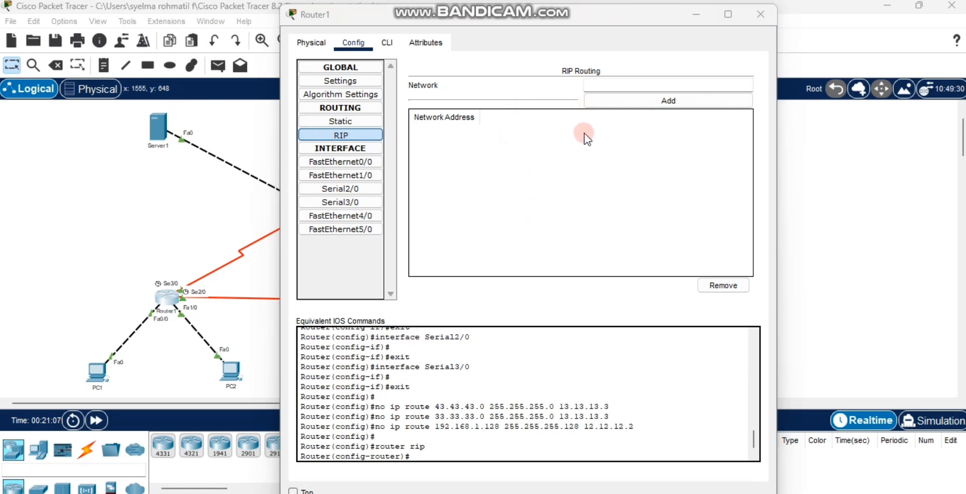
left_click(600, 87)
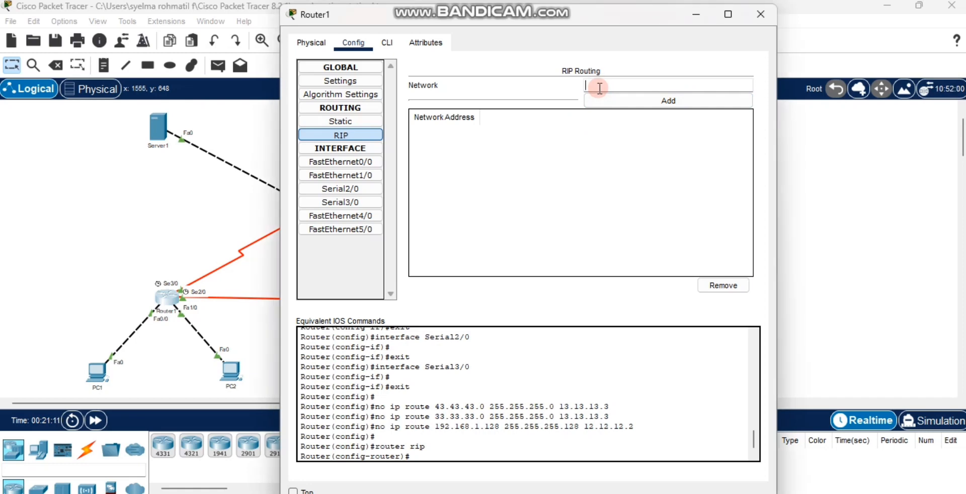
type("12.")
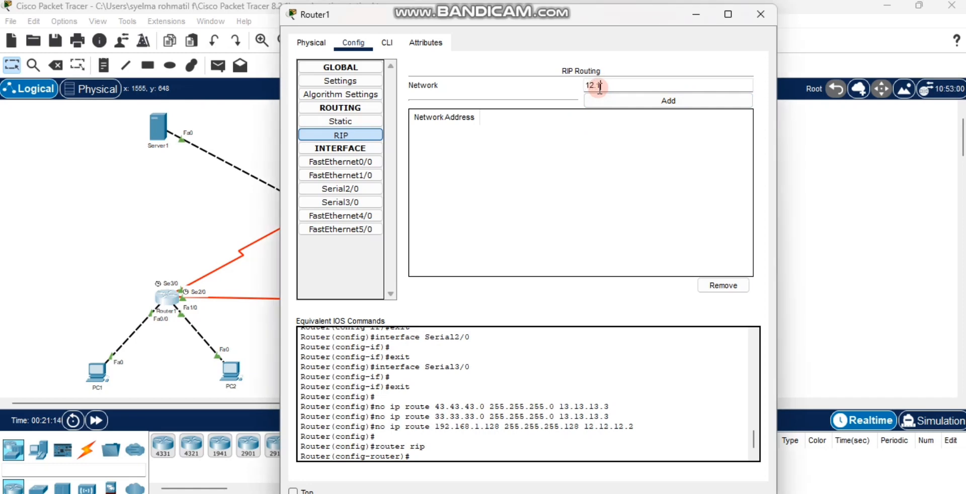
type("12.12.0")
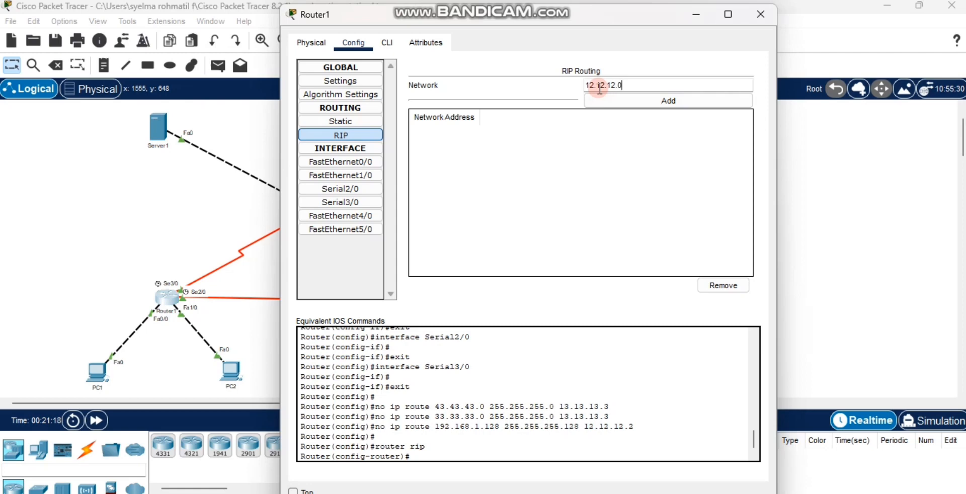
left_click(636, 101)
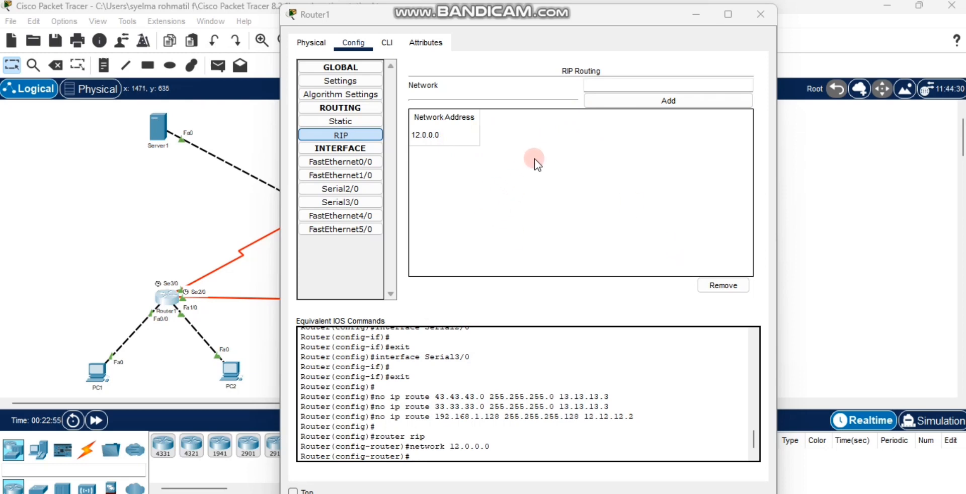
left_click(607, 83)
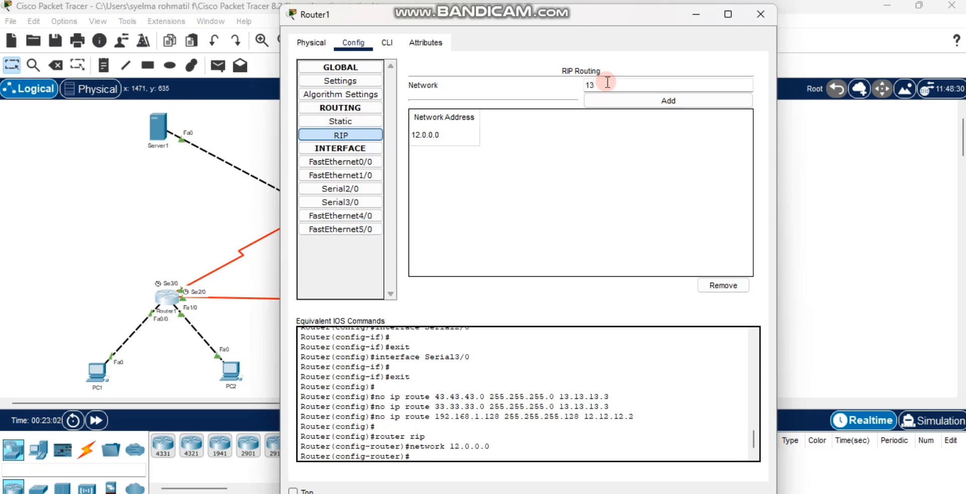
type("13.13.13.0")
left_click(629, 101)
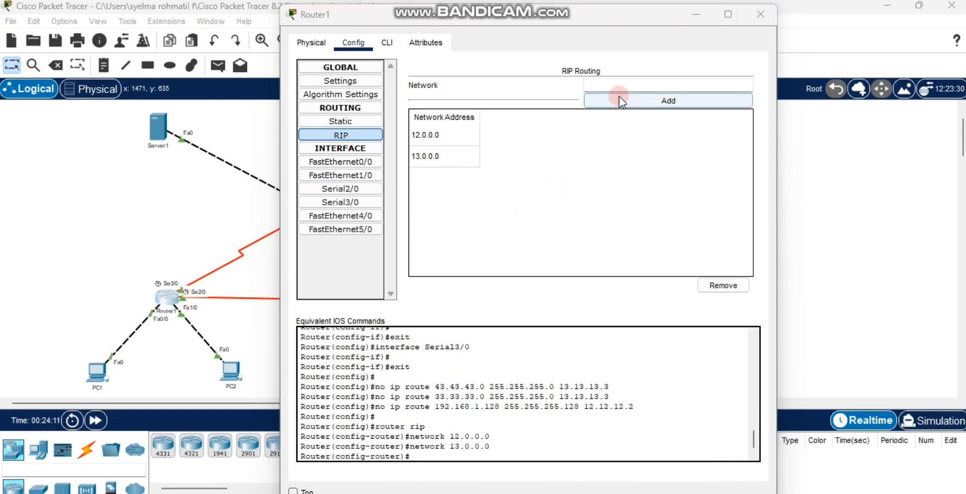
Add the network 192.168.1.64 to Router1's RIP routing and close the Router1 configuration window.
left_click(608, 86)
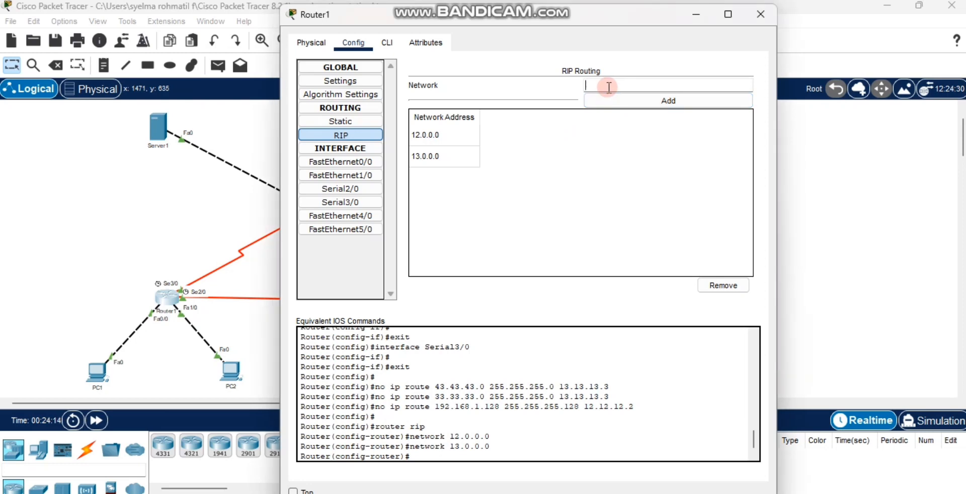
type("192.168.1.64")
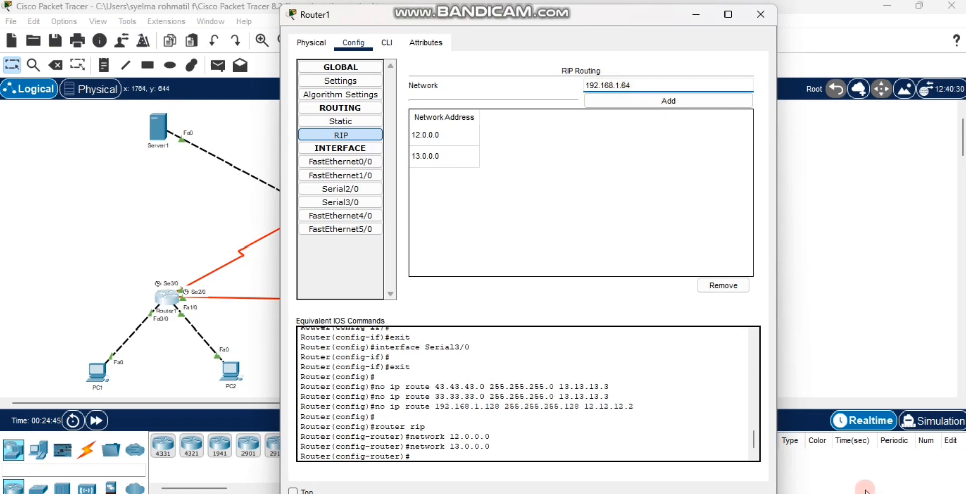
left_click(863, 493)
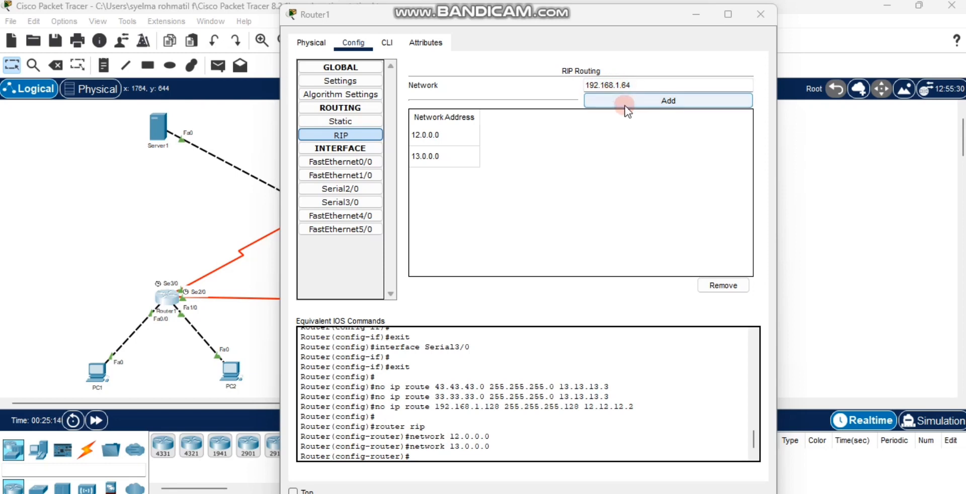
left_click(645, 104)
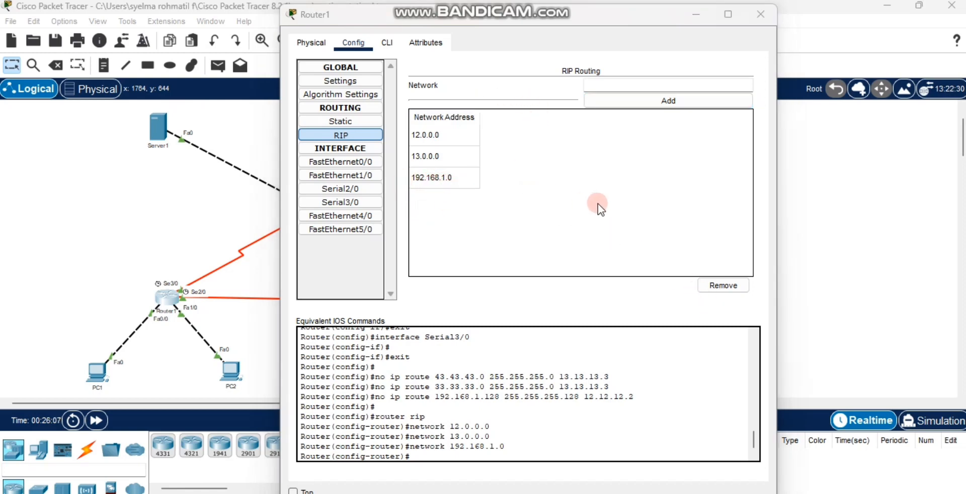
left_click(753, 22)
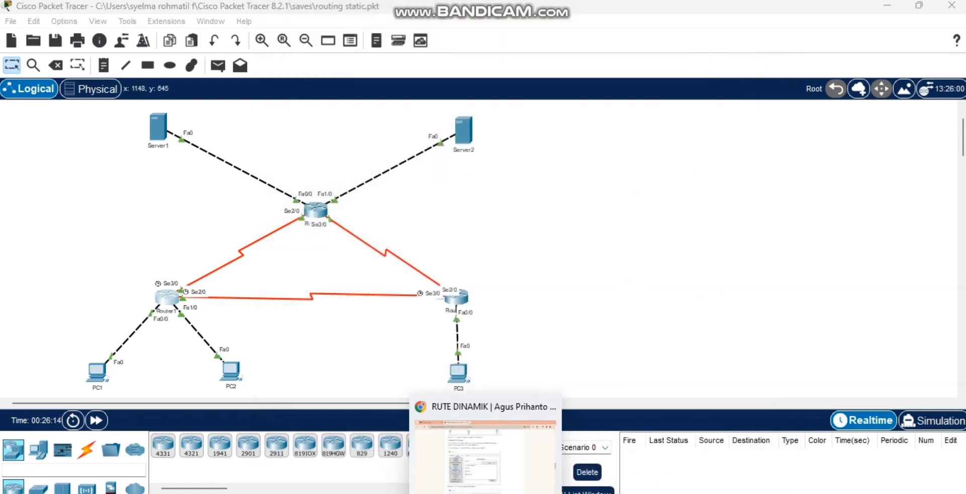
Switch to the article in Chrome, examine the Router2 RIP network figure, and return to Cisco Packet Tracer.
left_click(485, 493)
scroll(496, 362, "down", 4)
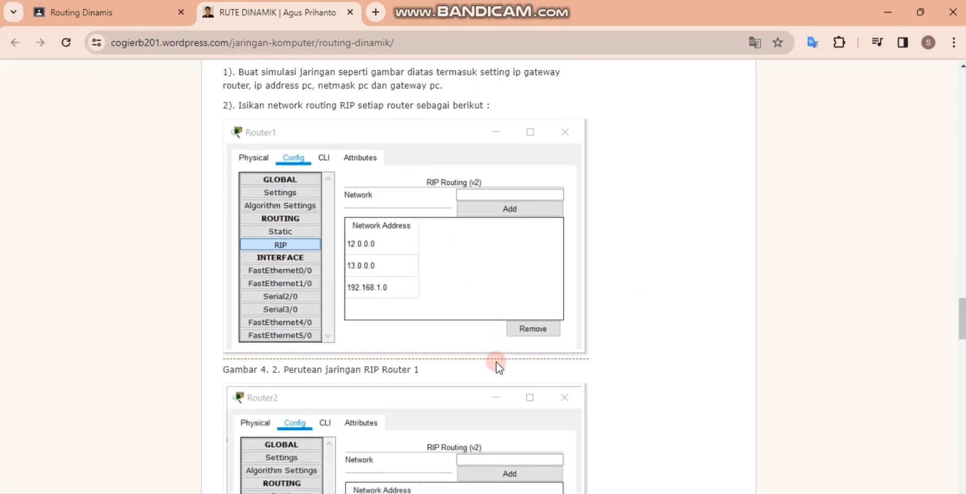
scroll(496, 363, "down", 2)
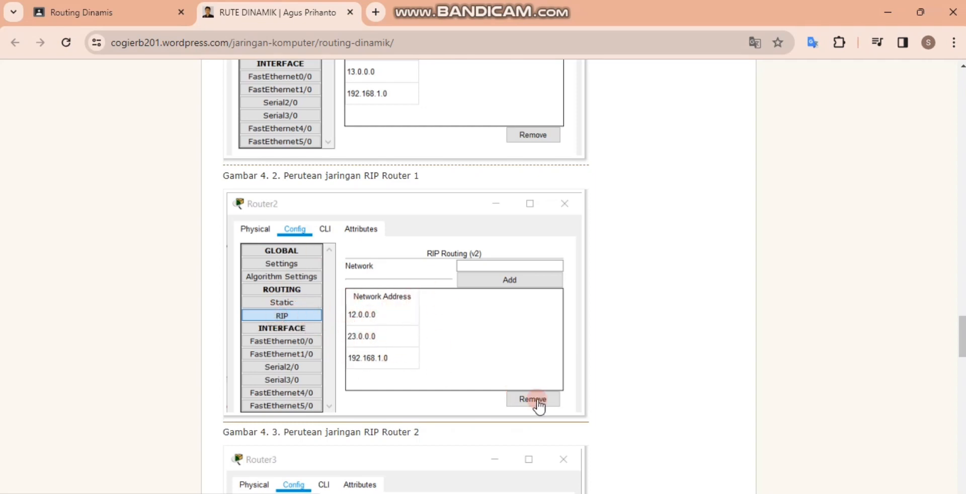
mouse_move(735, 493)
left_click(704, 493)
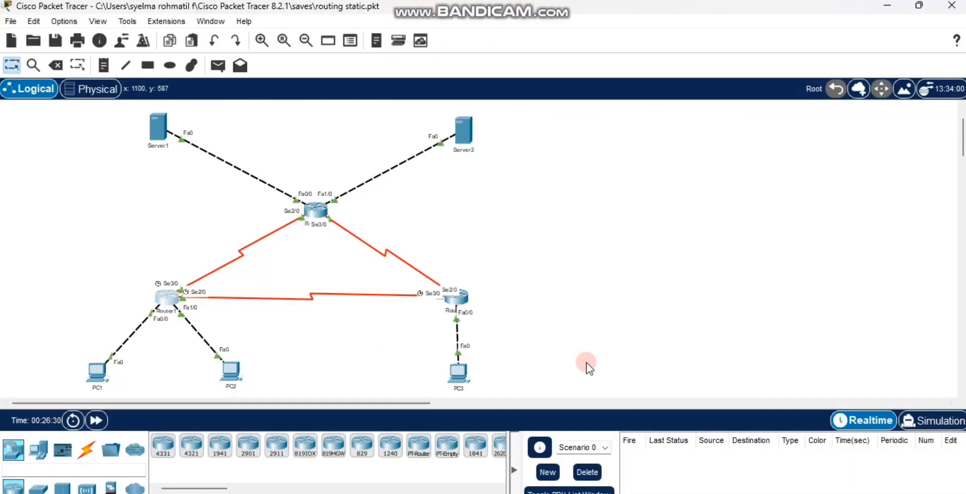
Remove Router2's static routes to 33.33.33.0/24, 192.168.1.0/25 and 43.43.43.0/24.
left_click(456, 298)
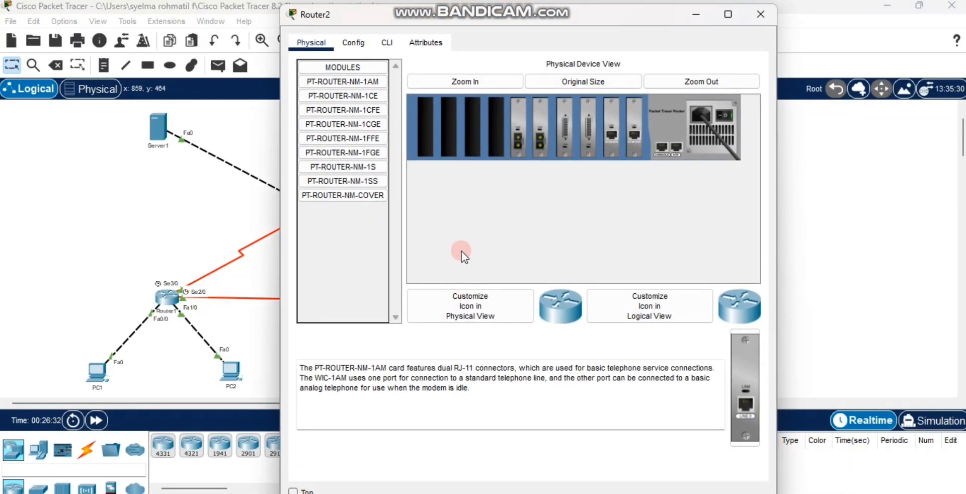
left_click(354, 44)
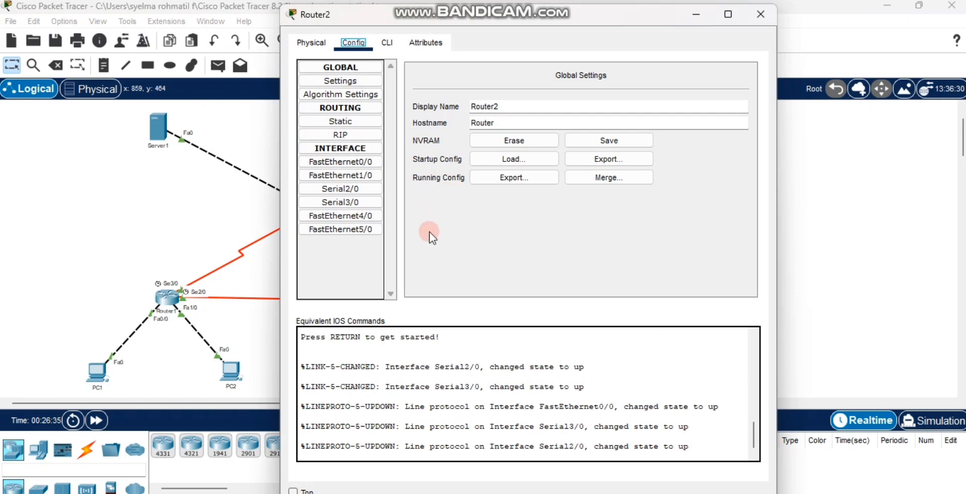
left_click(332, 121)
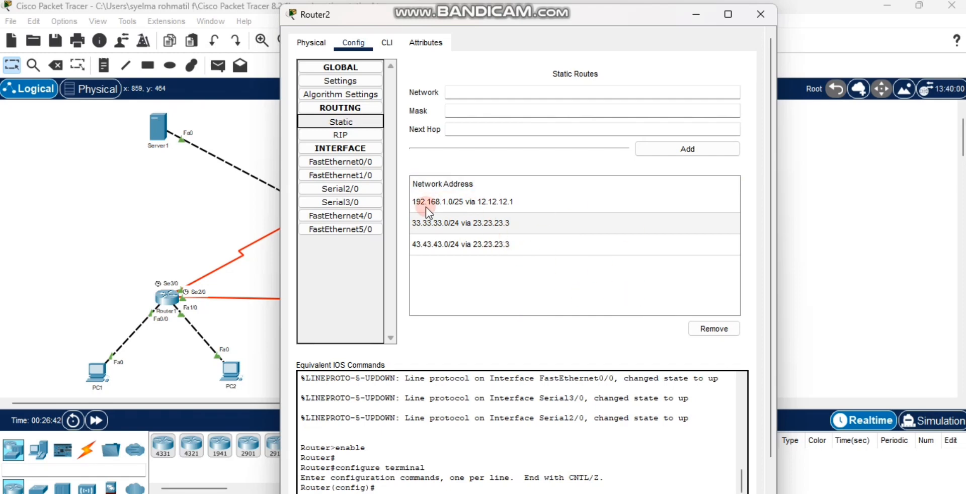
left_click(628, 213)
left_click(713, 324)
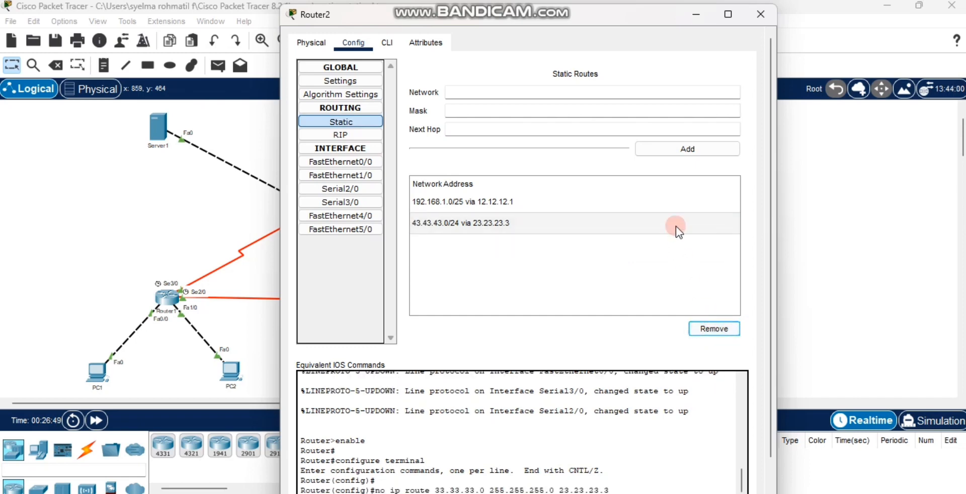
left_click(667, 205)
left_click(719, 324)
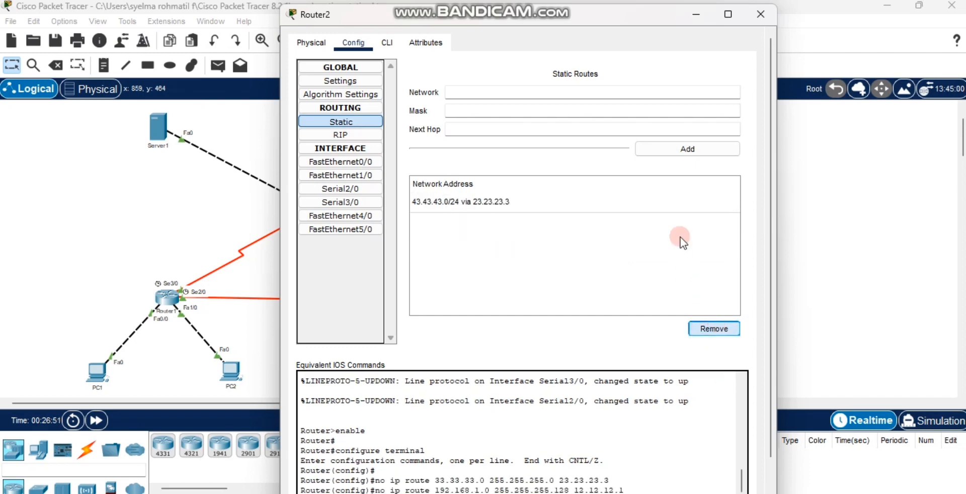
left_click(667, 207)
left_click(716, 326)
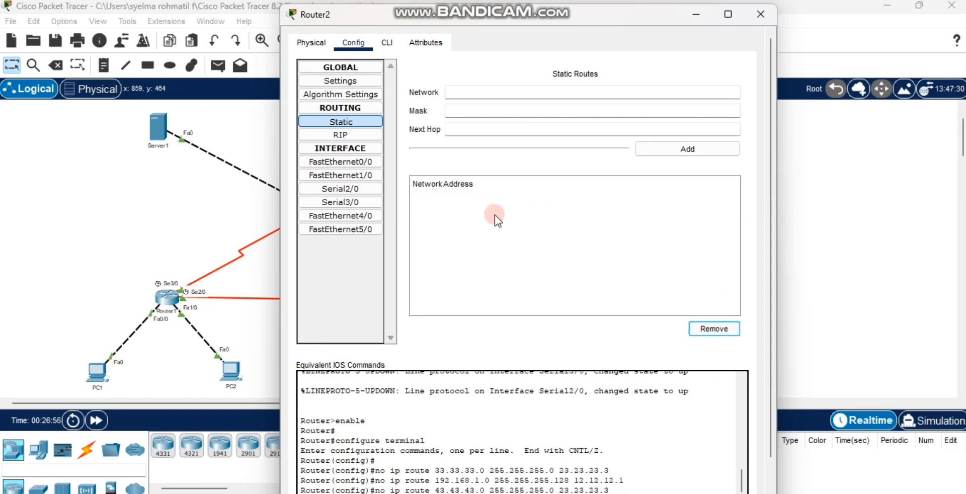
Add the networks 12.12.12.0, 23.0.0.0 and 192.168.1.0 to Router2's RIP routing and close its configuration window.
left_click(352, 135)
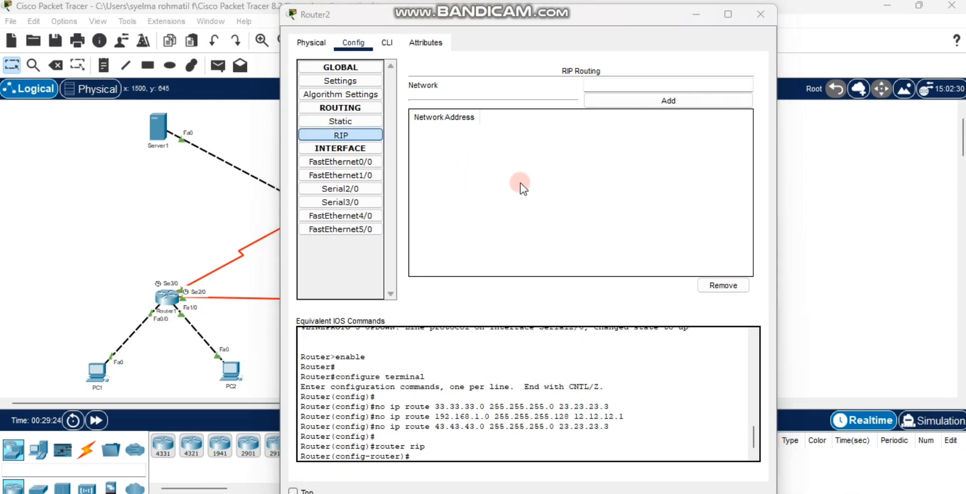
left_click(620, 87)
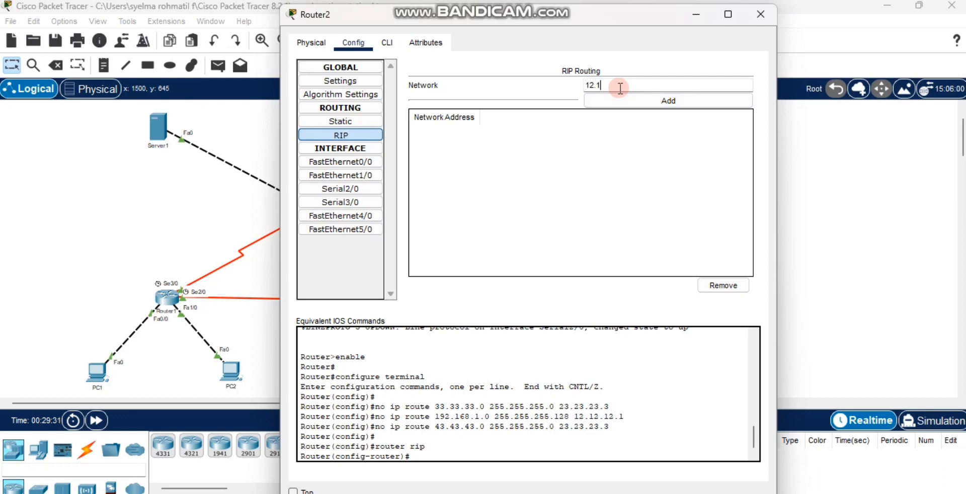
type("12.12.12.0")
left_click(623, 98)
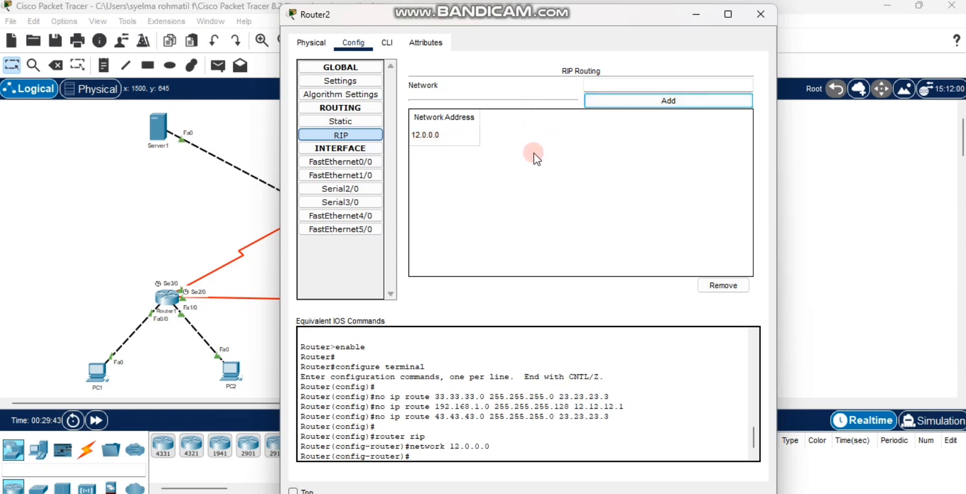
left_click(599, 86)
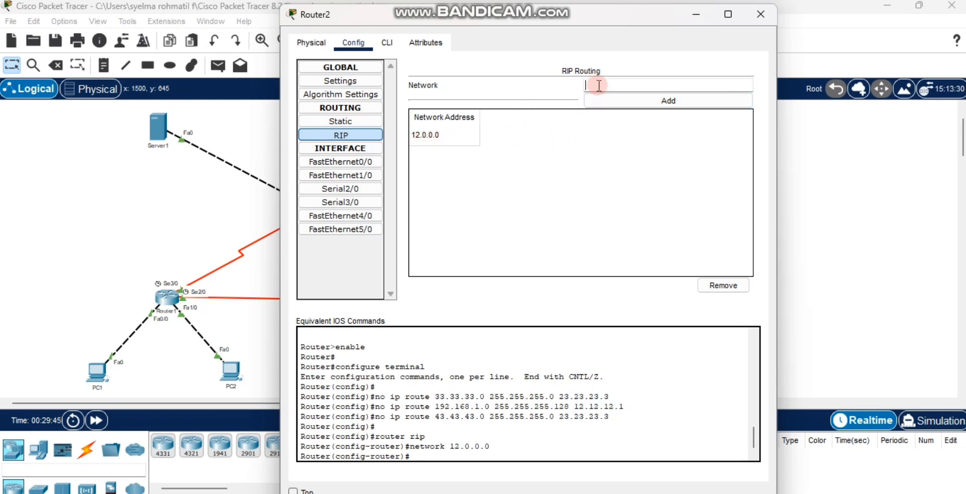
type("23.23.23.")
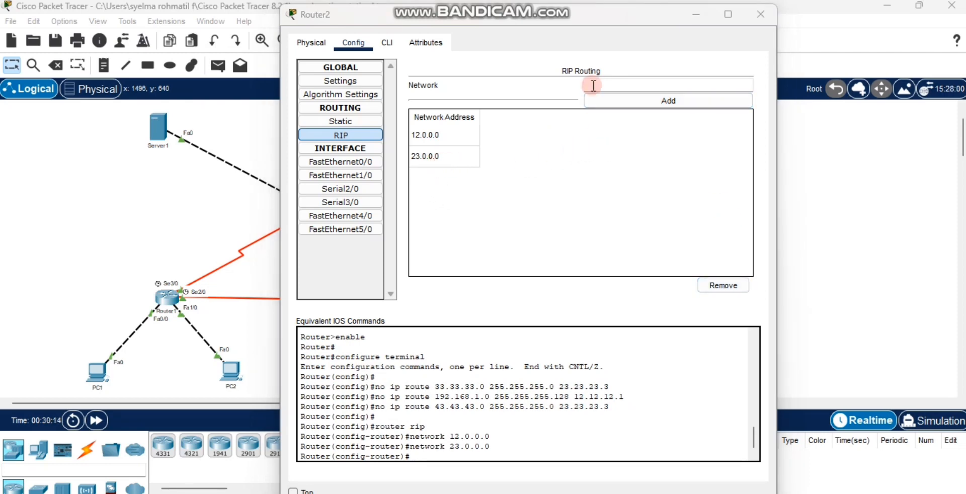
left_click(593, 86)
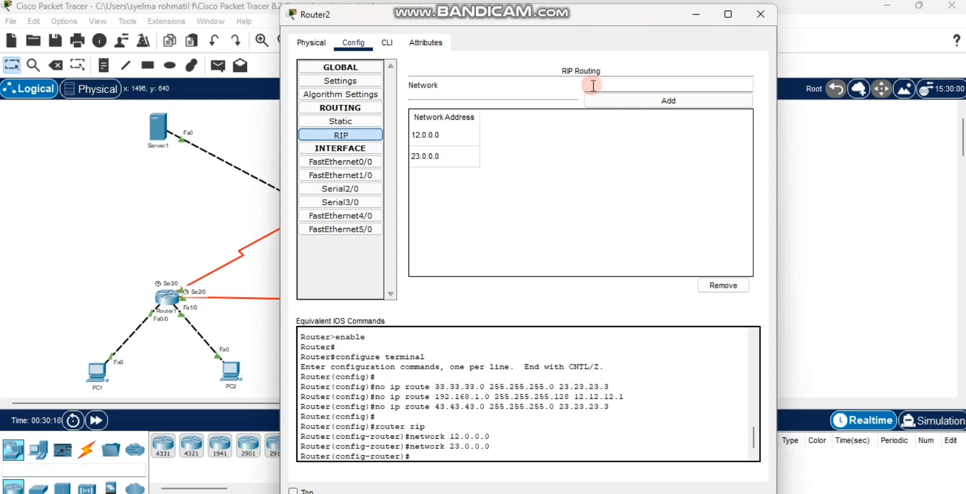
type("192.168.1.0")
left_click(604, 103)
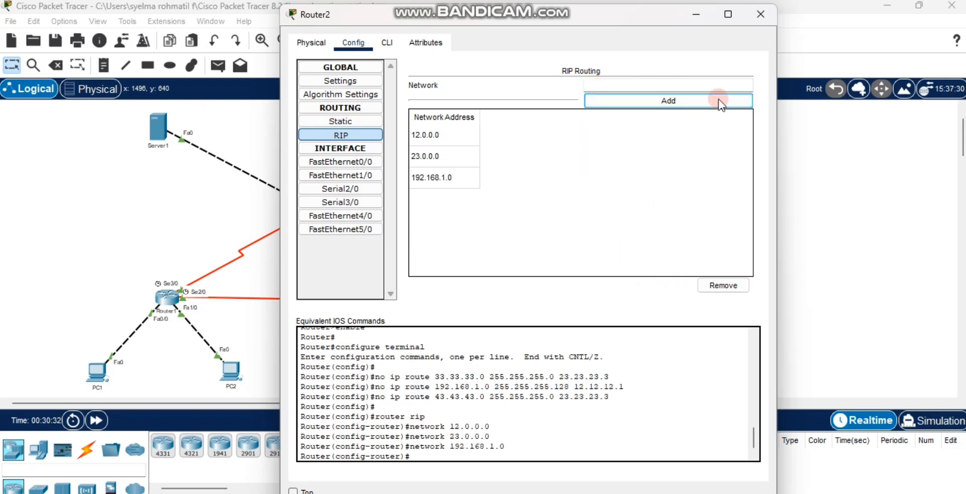
left_click(761, 16)
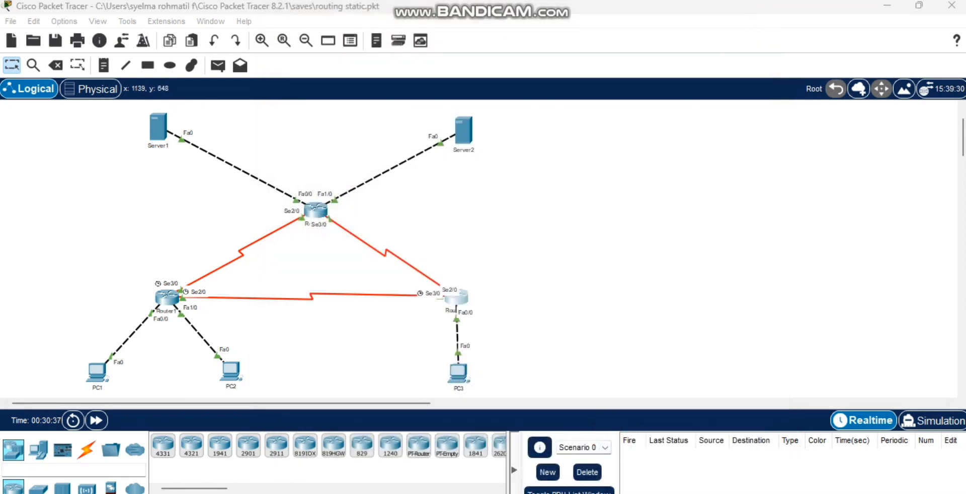
Switch to the article in Chrome, examine the Router3 RIP network figure, and return to Cisco Packet Tracer.
left_click(454, 391)
scroll(455, 395, "down", 6)
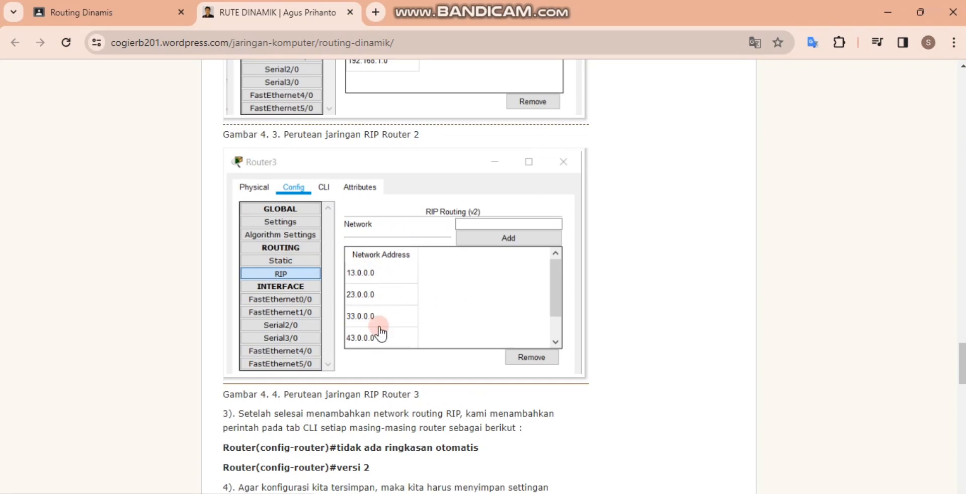
key("alt+Tab")
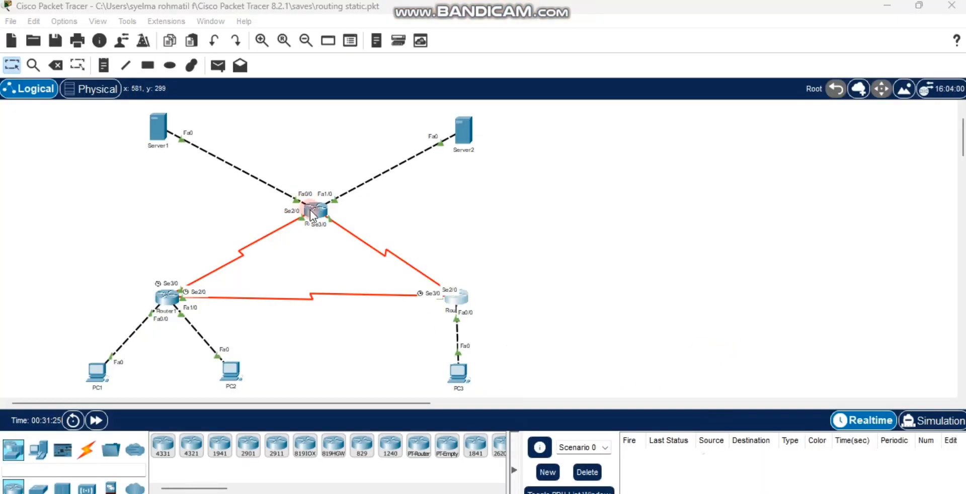
Remove Router3's static routes to 192.168.1.128/25 via 23.23.23.2 and 192.168.1.0/25 via 13.13.13.1.
left_click(316, 211)
left_click(363, 40)
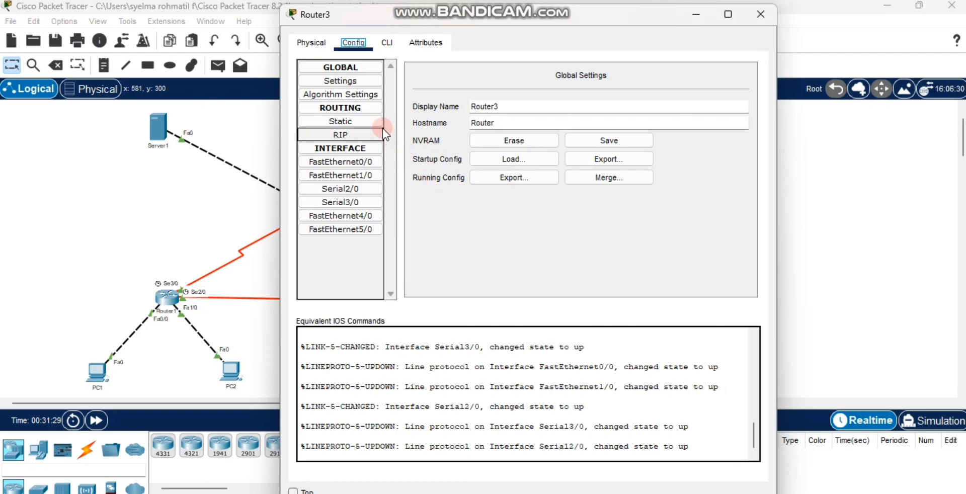
left_click(356, 121)
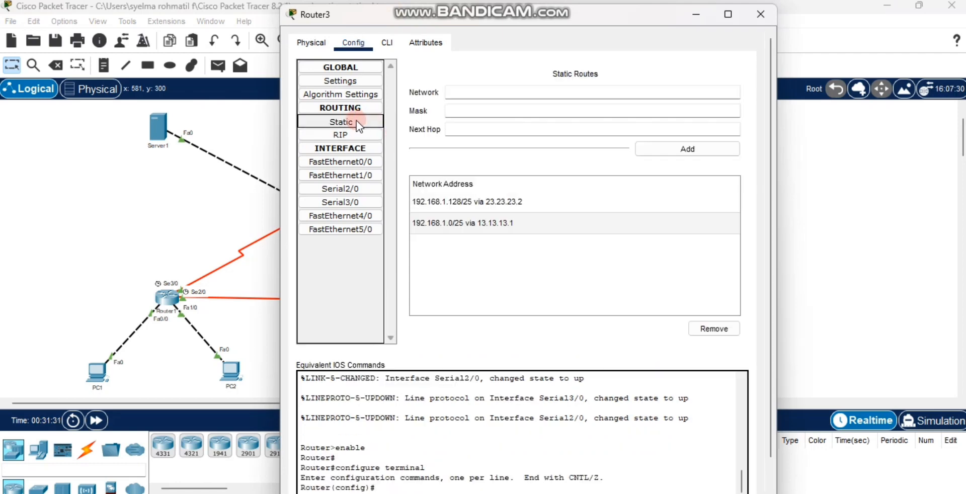
left_click(498, 205)
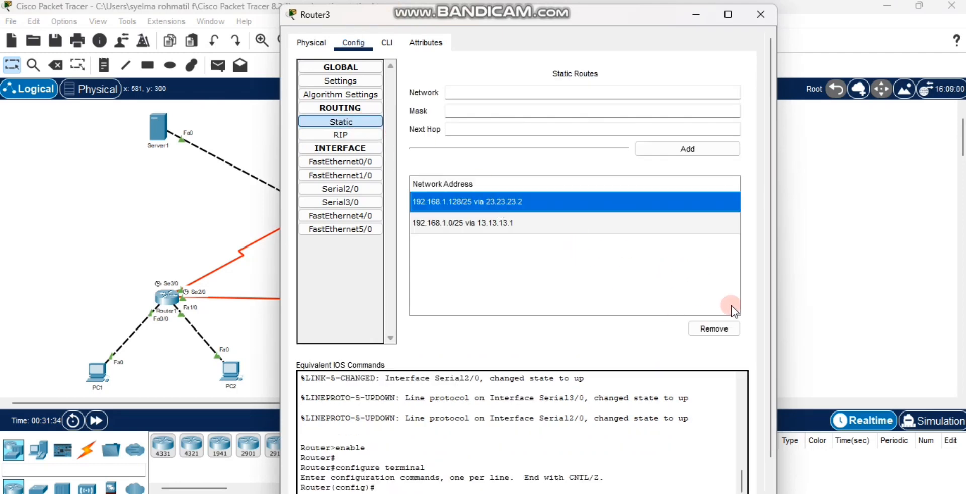
left_click(710, 330)
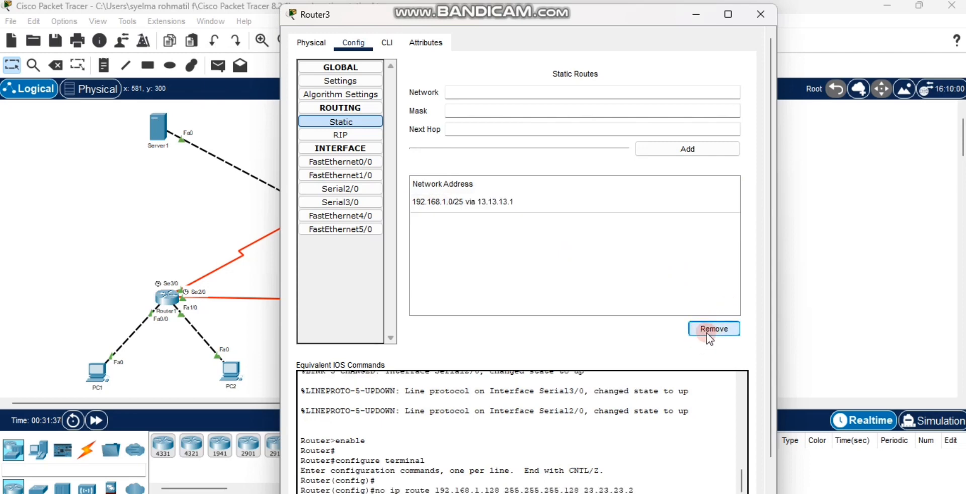
left_click(578, 206)
left_click(695, 330)
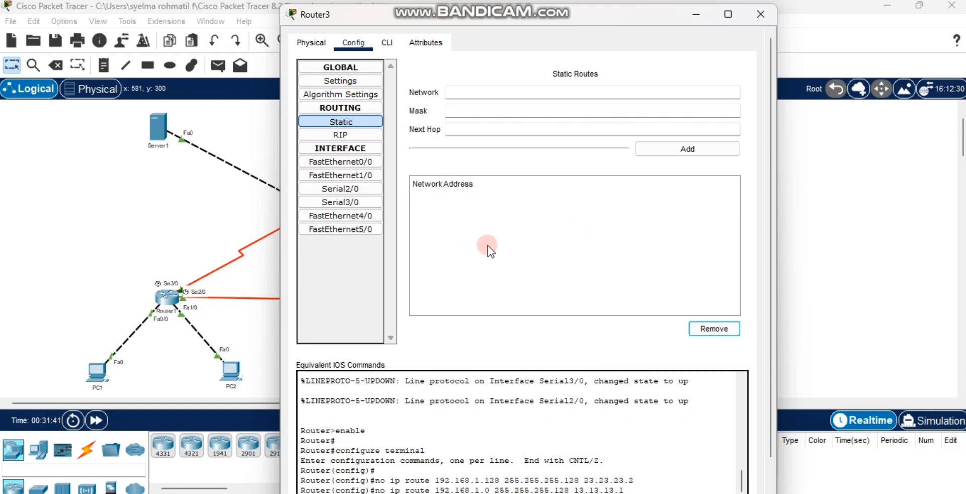
Add the networks 13.13.13.0 and 23.0.0.0 to Router3's RIP routing.
left_click(375, 137)
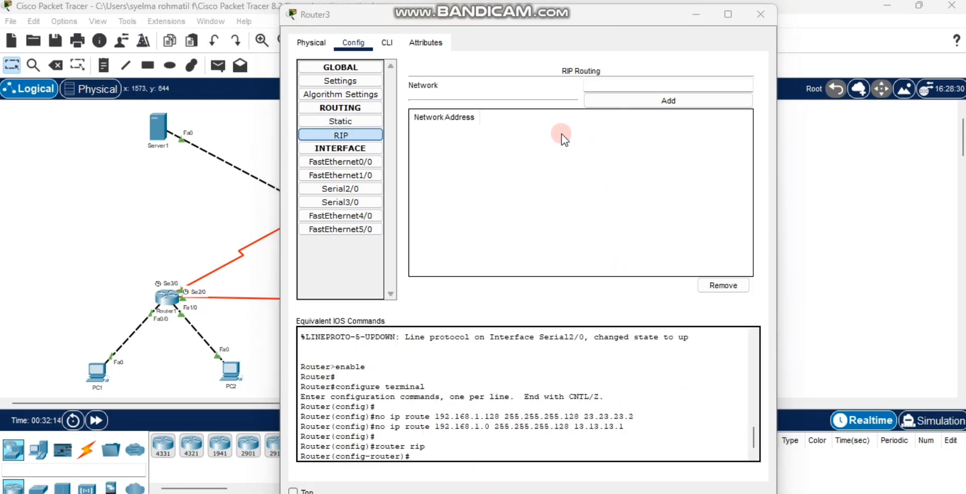
left_click(598, 87)
type("1")
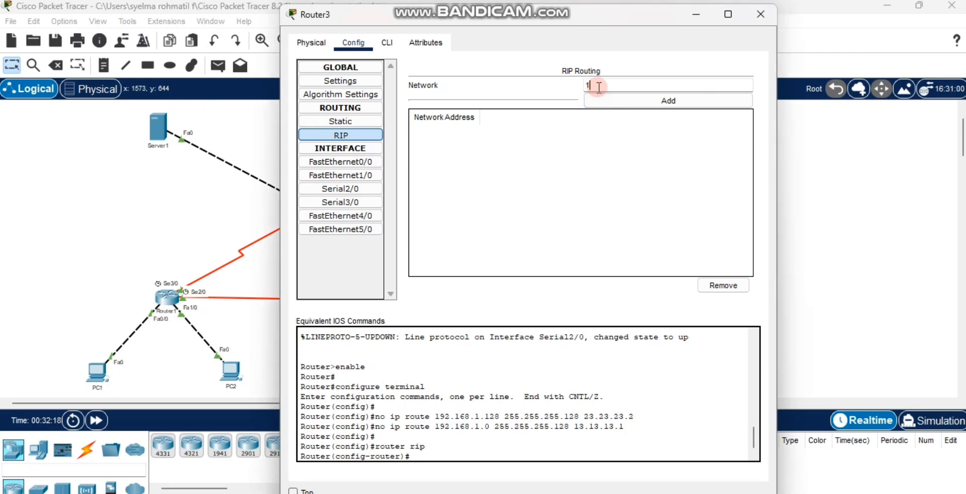
type("3.13.13.0")
left_click(604, 100)
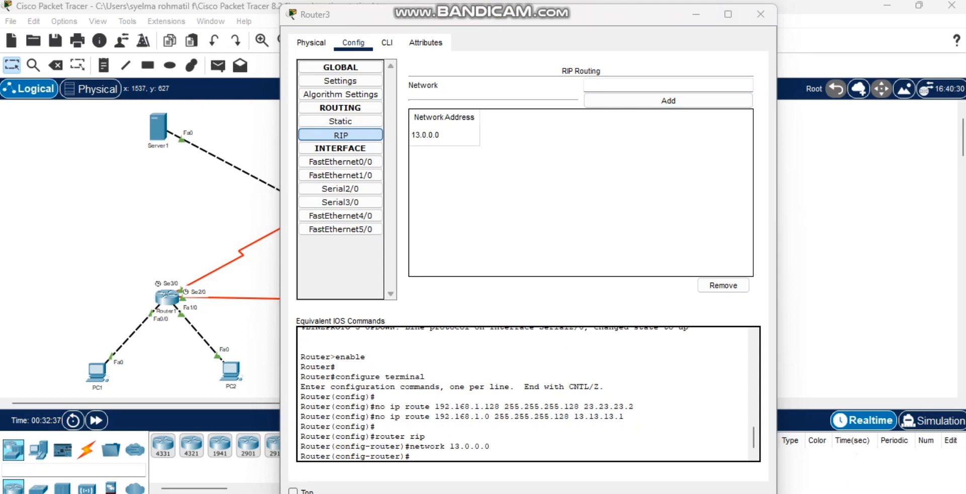
left_click(721, 414)
left_click(594, 86)
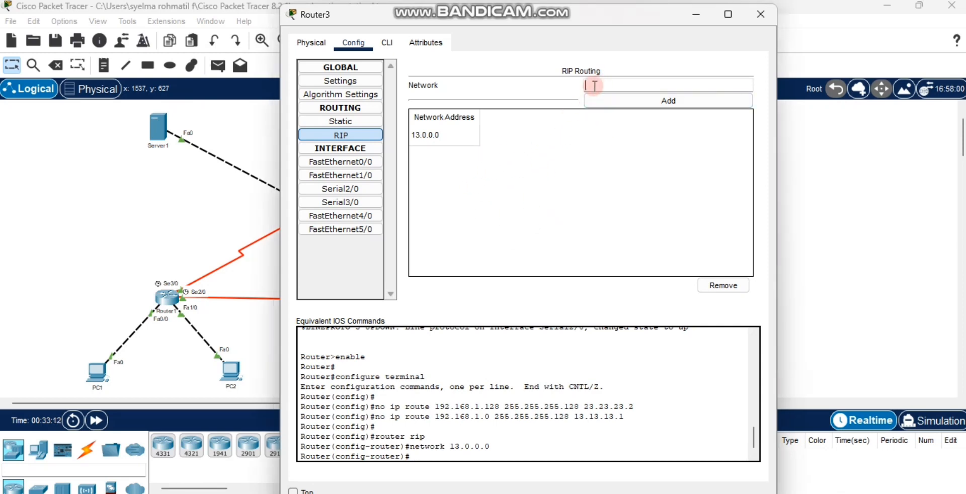
type("23")
type(".23.23")
type(".2")
left_click(607, 96)
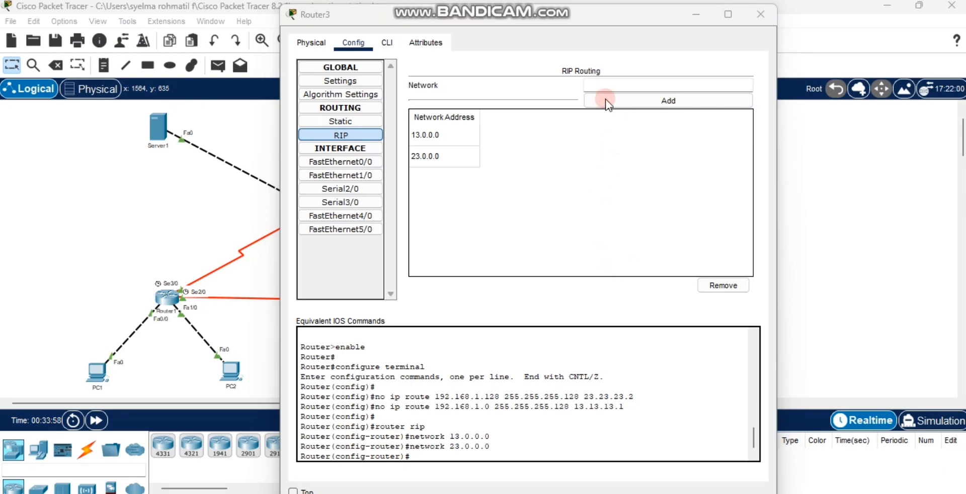
Add the networks 33.33.33.0 and 43.43.43.0 to Router3's RIP routing and close its configuration window.
left_click(592, 84)
type("33")
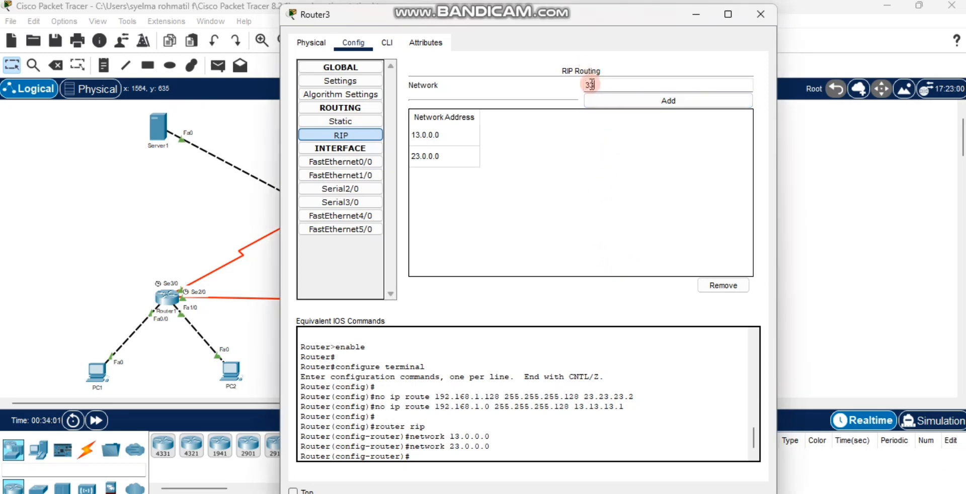
type(".33.33.0")
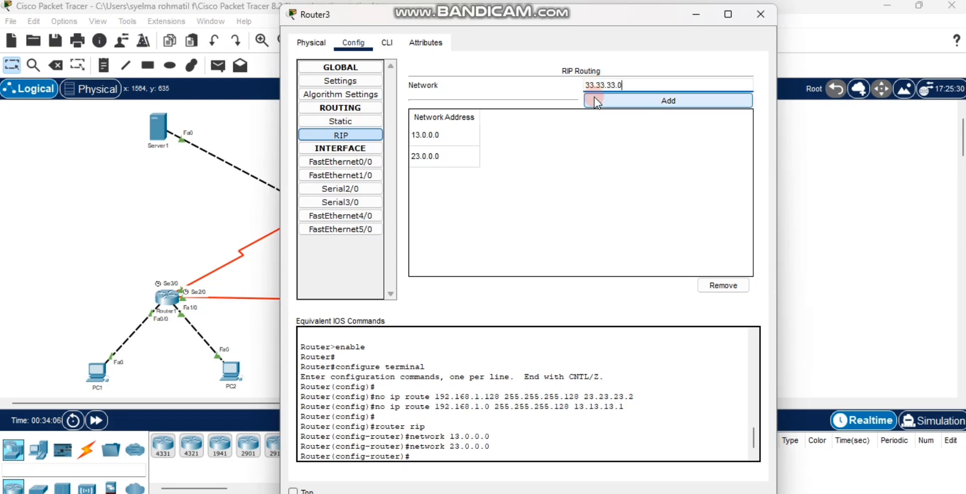
left_click(594, 98)
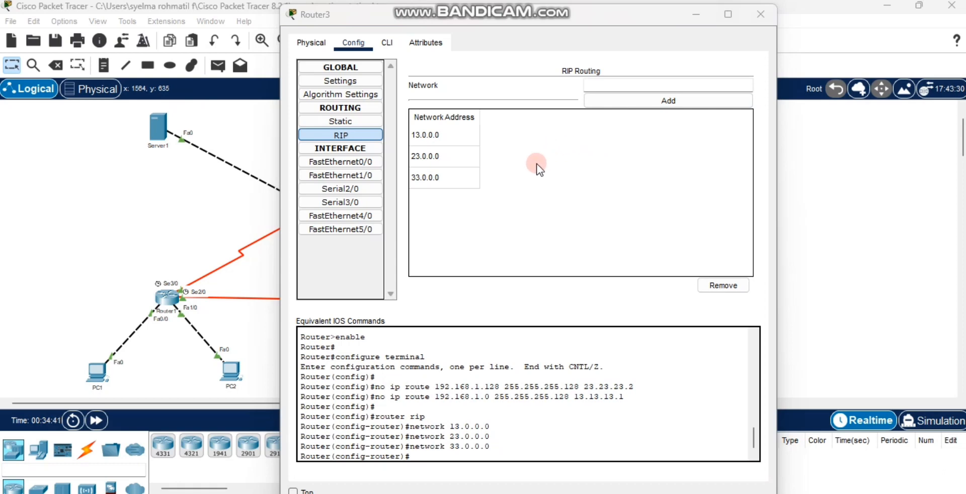
left_click(592, 86)
type("43")
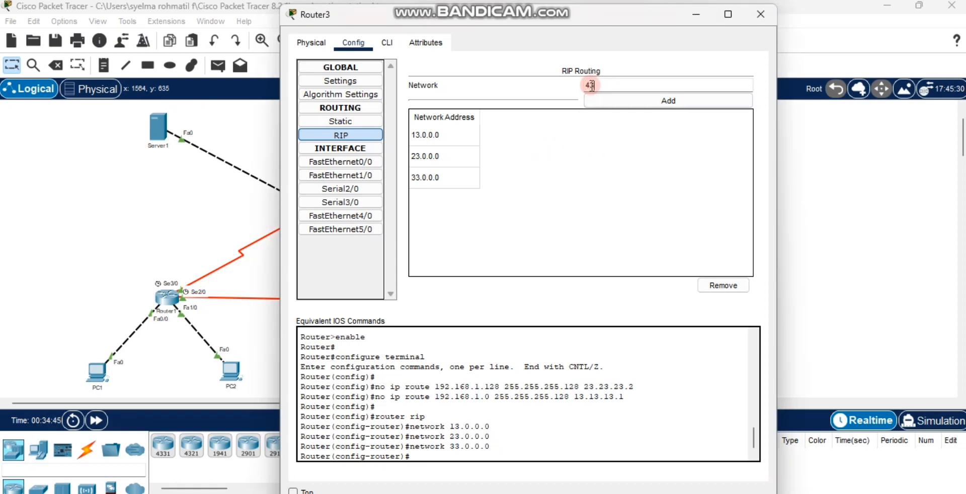
type(".43.43.0")
left_click(600, 102)
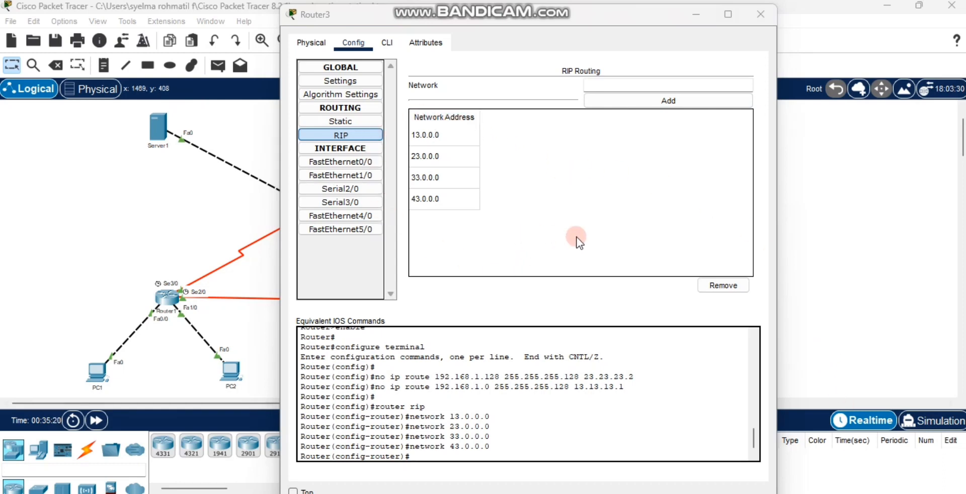
left_click(753, 22)
Switch to the article in Chrome, examine the instructions following the Router3 RIP figure, and return to Cisco Packet Tracer.
left_click(579, 493)
scroll(636, 434, "down", 2)
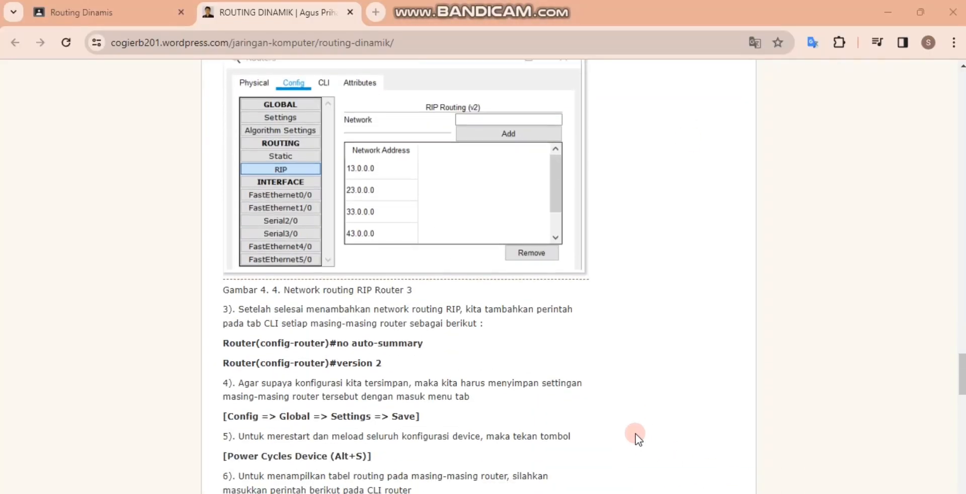
scroll(636, 434, "down", 5)
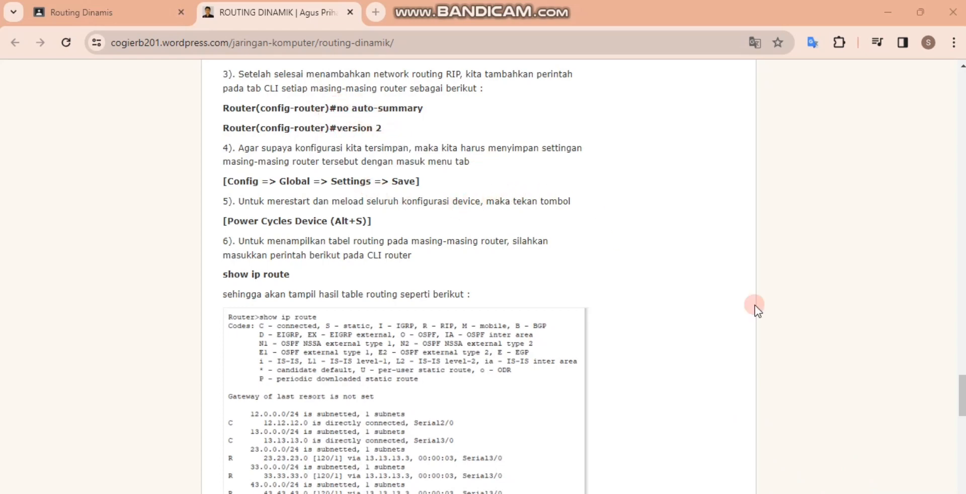
key("alt+Tab")
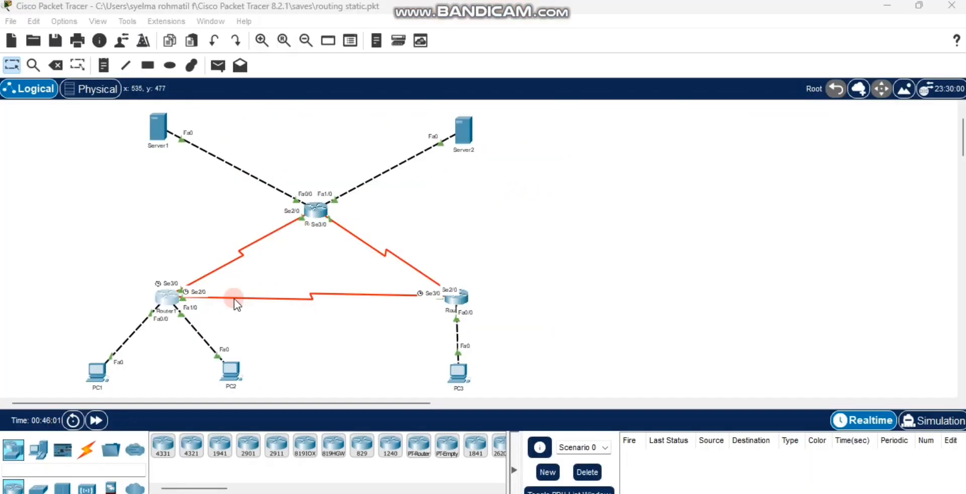
Enter the RIP commands "no auto-summary" and "version 2" in Router1's command line and close its window.
left_click(173, 305)
type("nfig-router)#n")
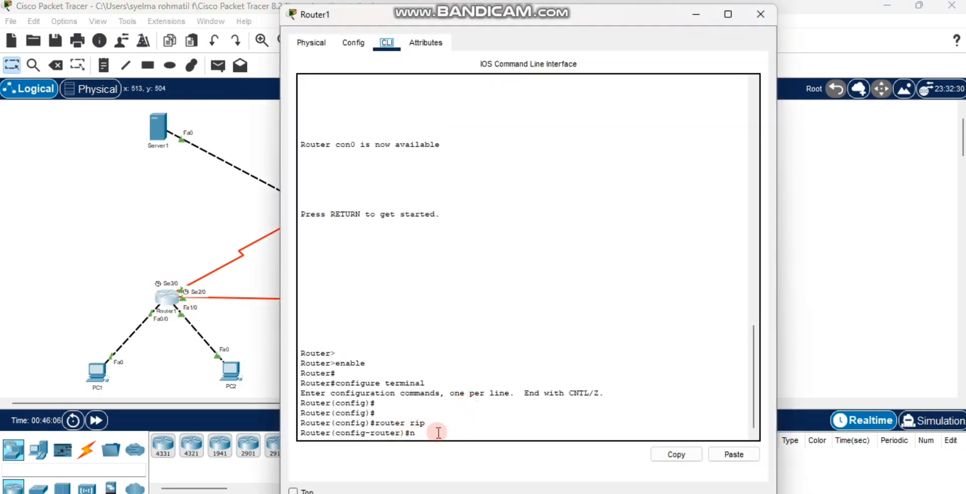
type("o au")
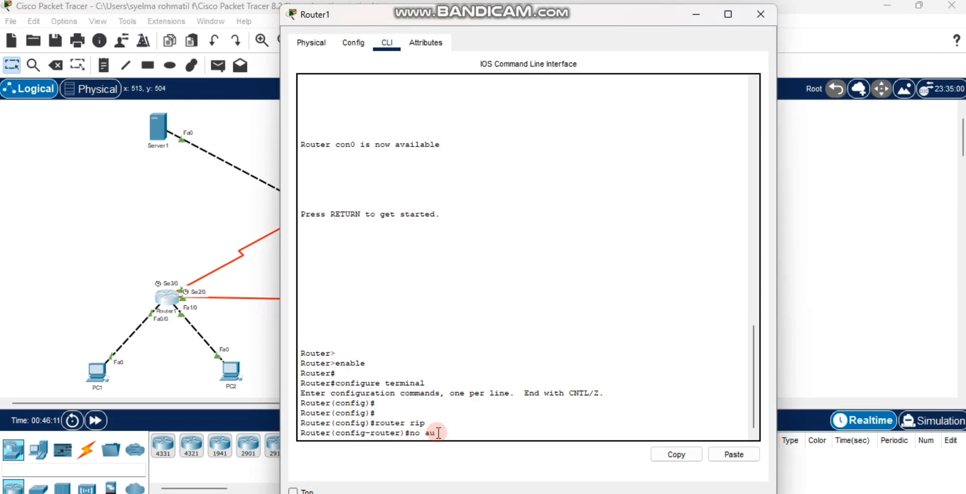
type("to")
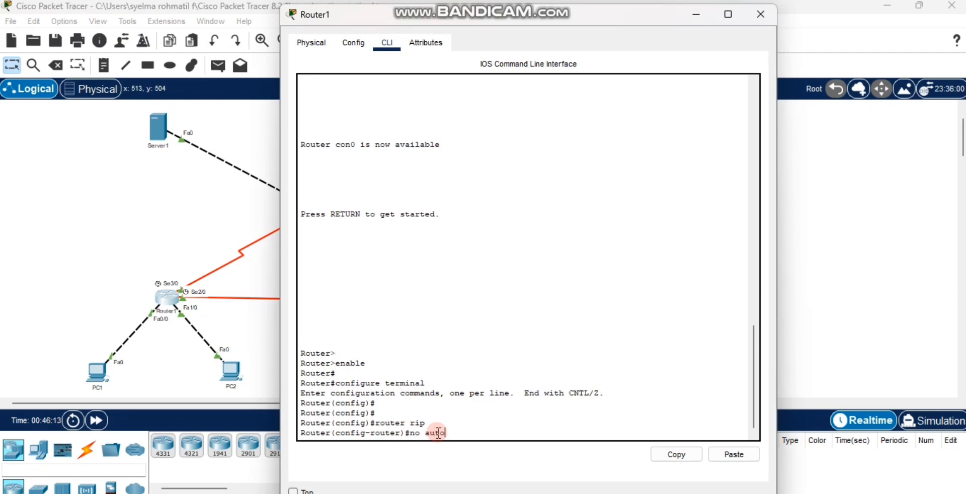
type("-summary")
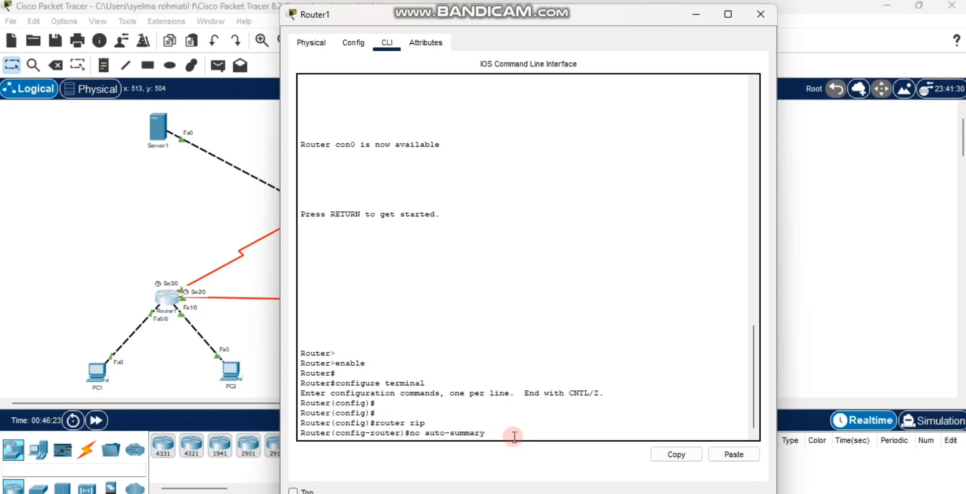
key("Return")
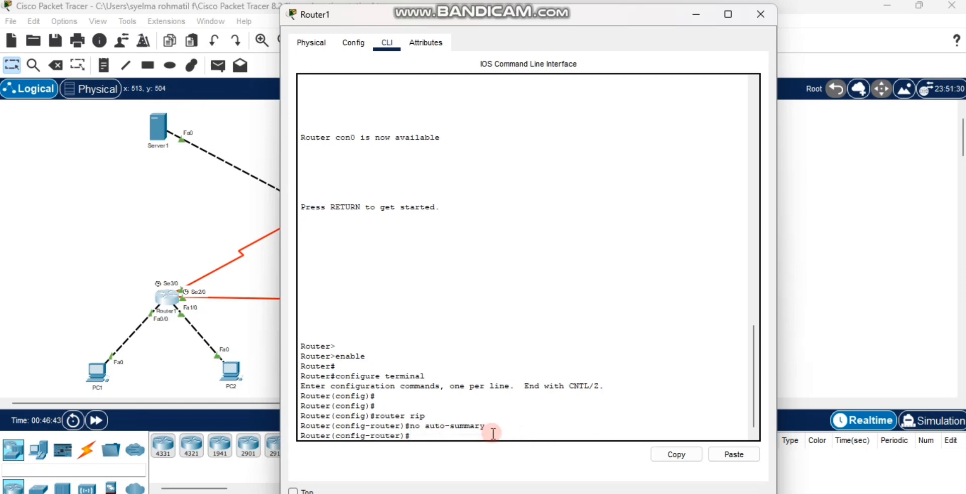
type("version 2")
left_click(757, 16)
Enter the RIP commands "no auto-summary" and "version 2" in Router2's command line and close its window.
left_click(462, 305)
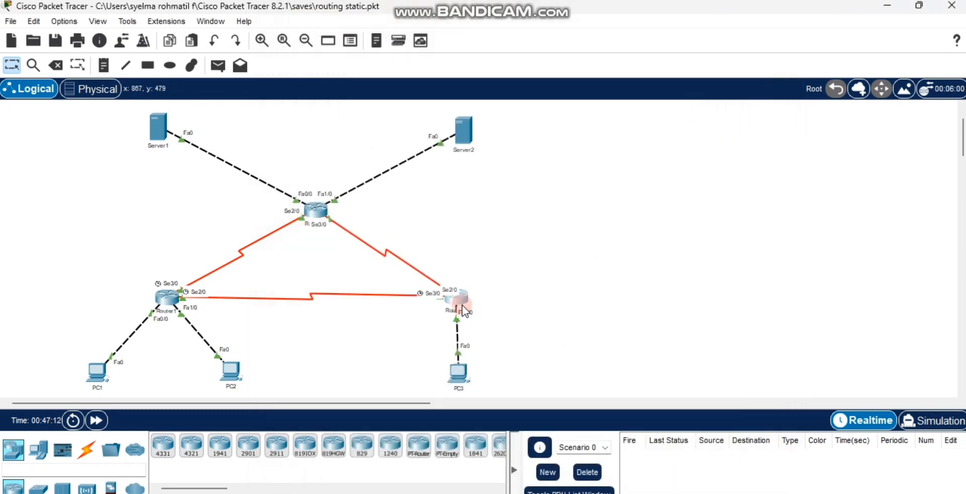
left_click(387, 44)
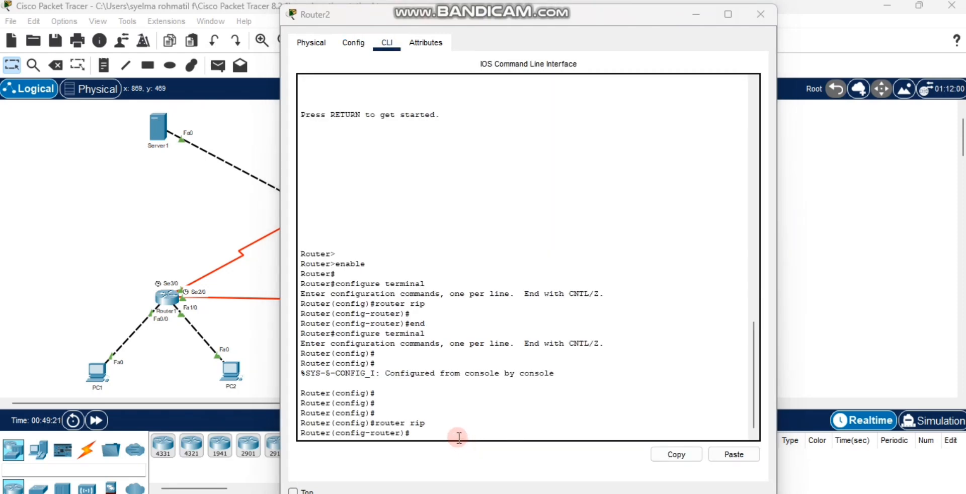
type("n0")
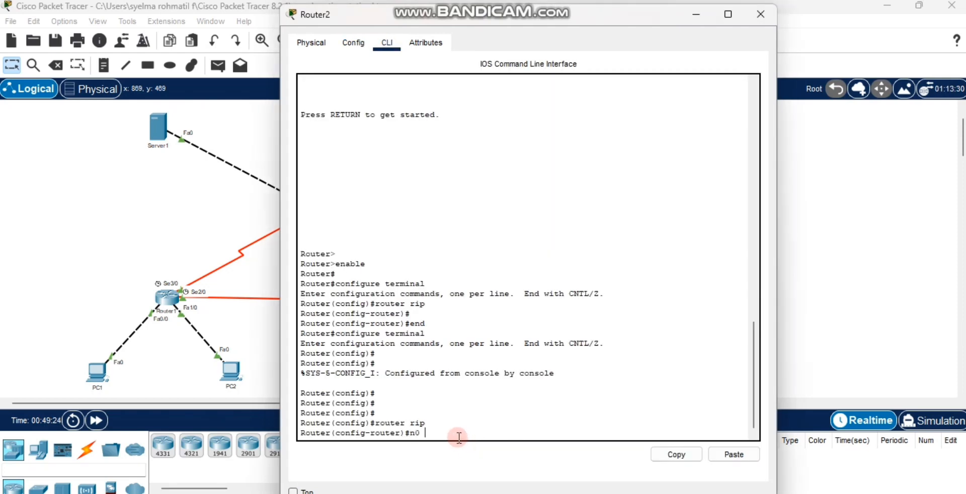
type("o auto-summary")
key("Return")
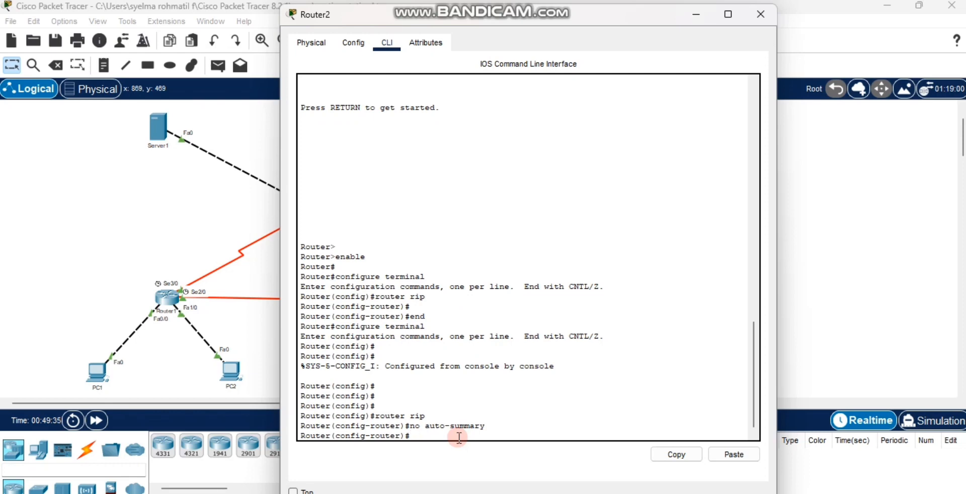
type("version 2")
left_click(768, 23)
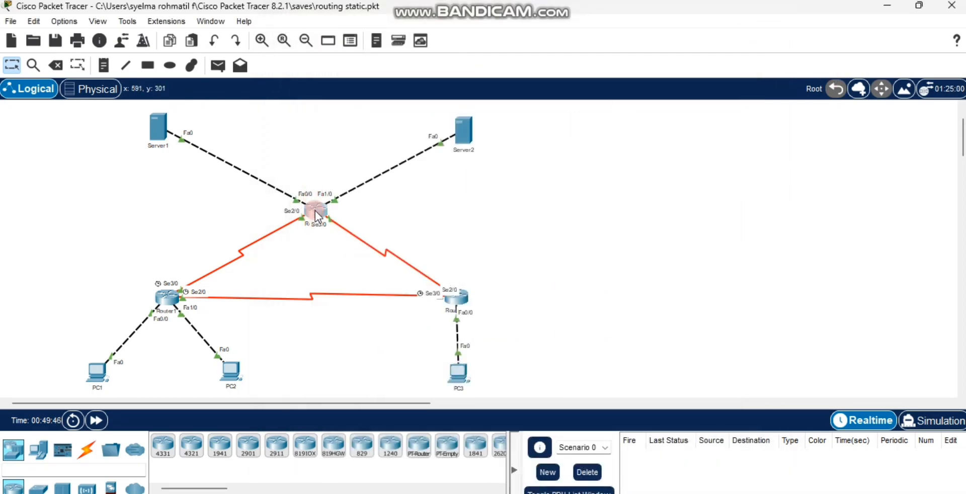
Enter the RIP commands "no auto-summary" and "version 2" in Router3's command line and close its window.
double_click(315, 211)
left_click(341, 135)
left_click(387, 44)
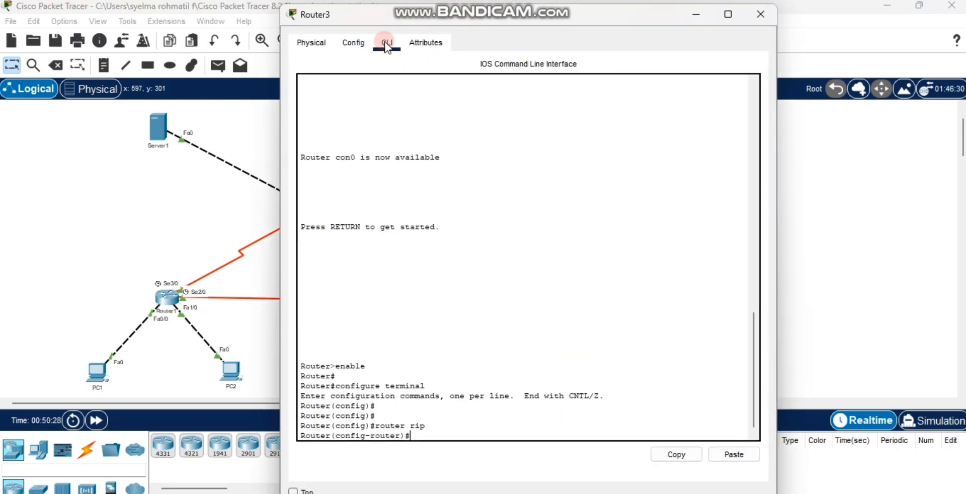
left_click(435, 411)
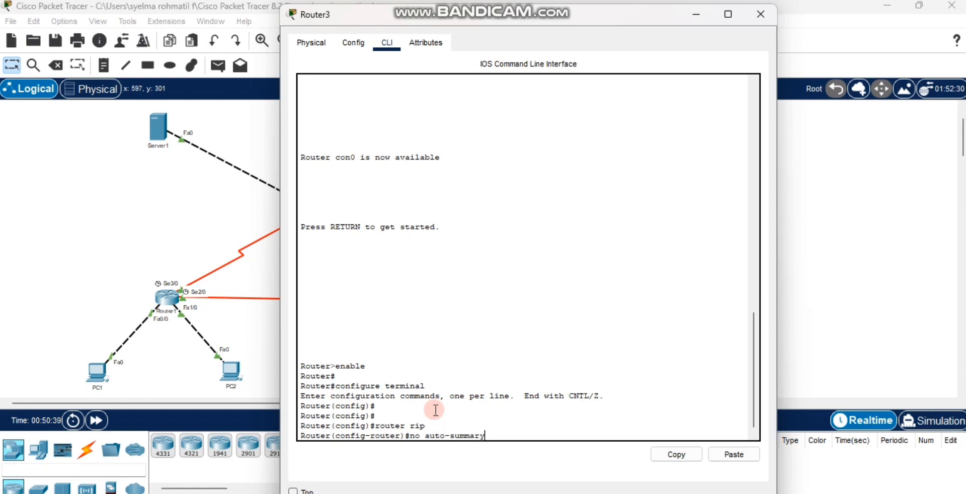
key("Return")
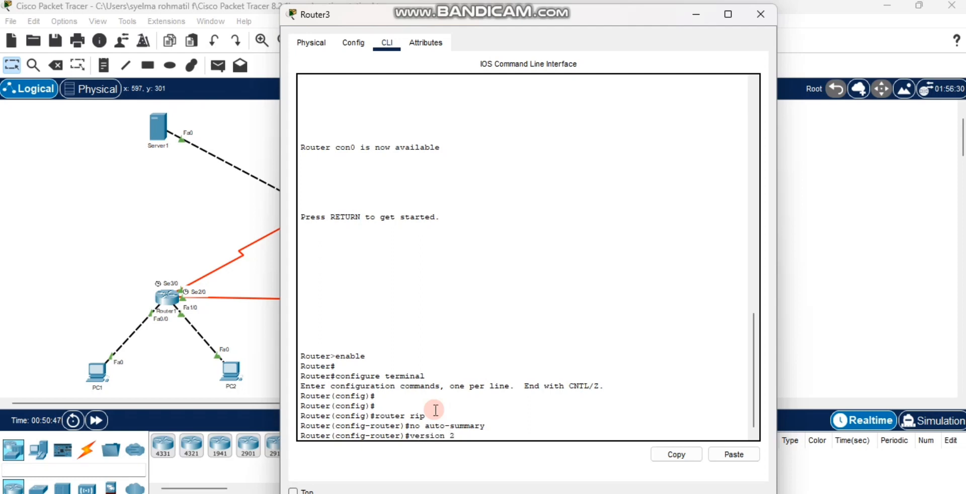
left_click(761, 14)
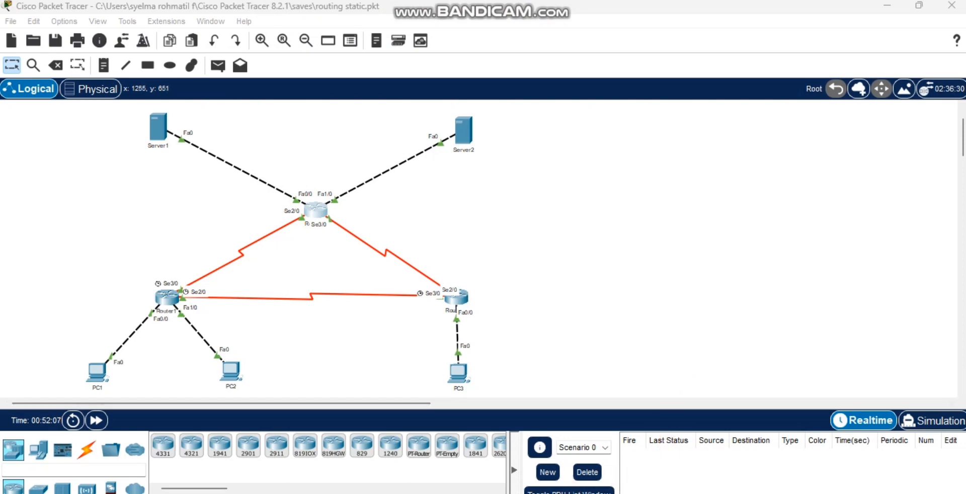
Switch to the article in Chrome, examine the instructions for saving each router's settings, and return to Cisco Packet Tracer.
left_click(498, 493)
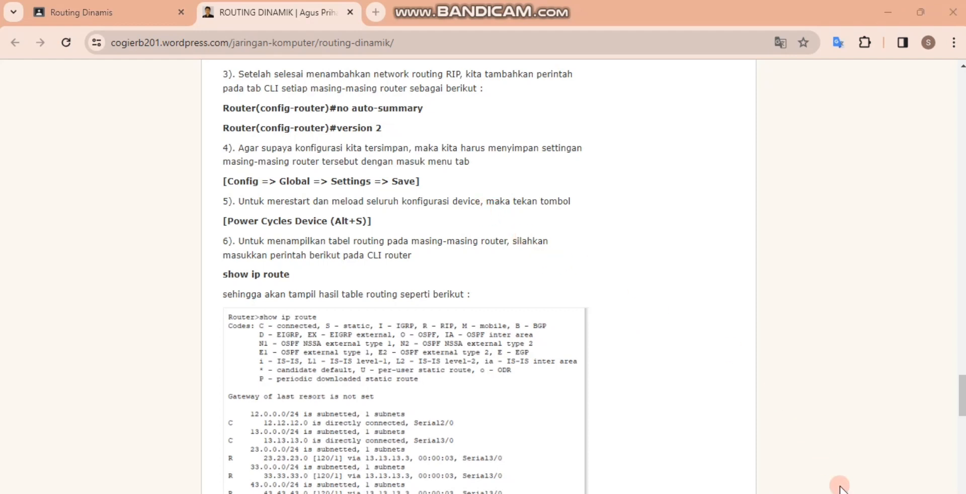
left_click(720, 493)
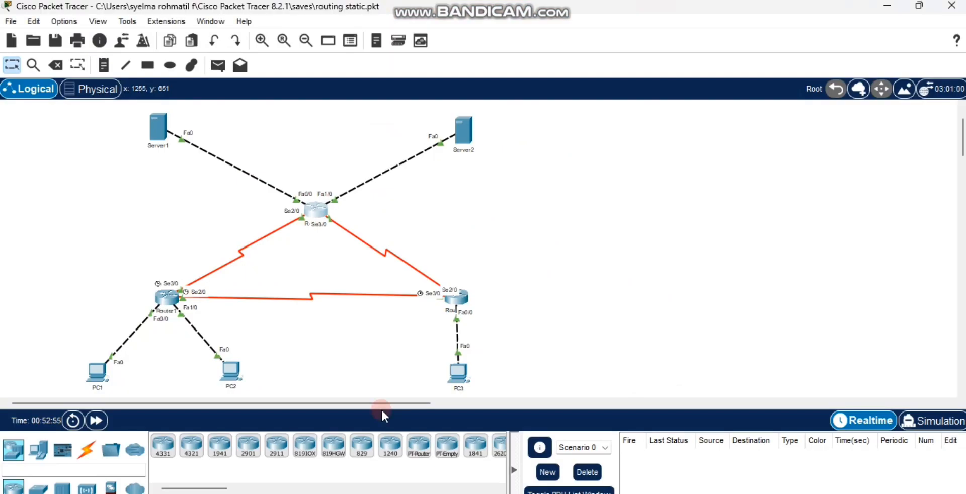
Save Router1's running configuration to NVRAM from its global settings and close its window.
left_click(165, 301)
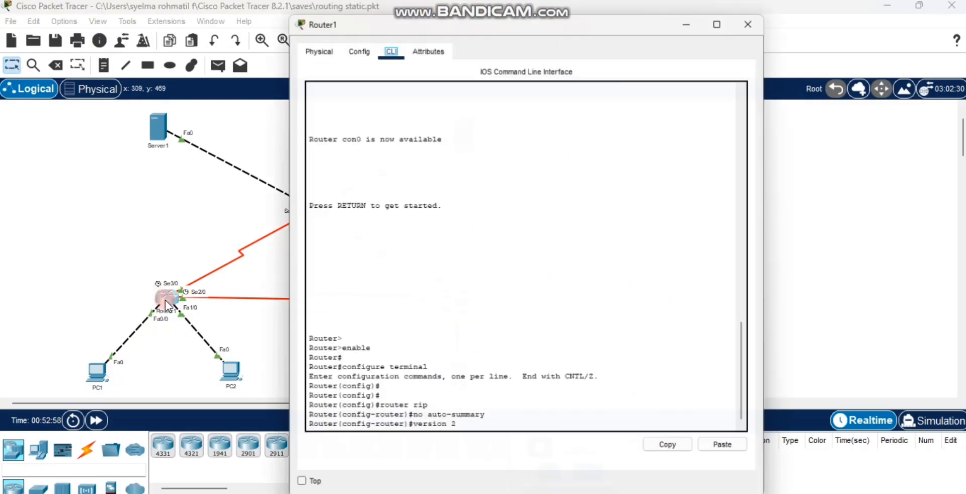
left_click(349, 44)
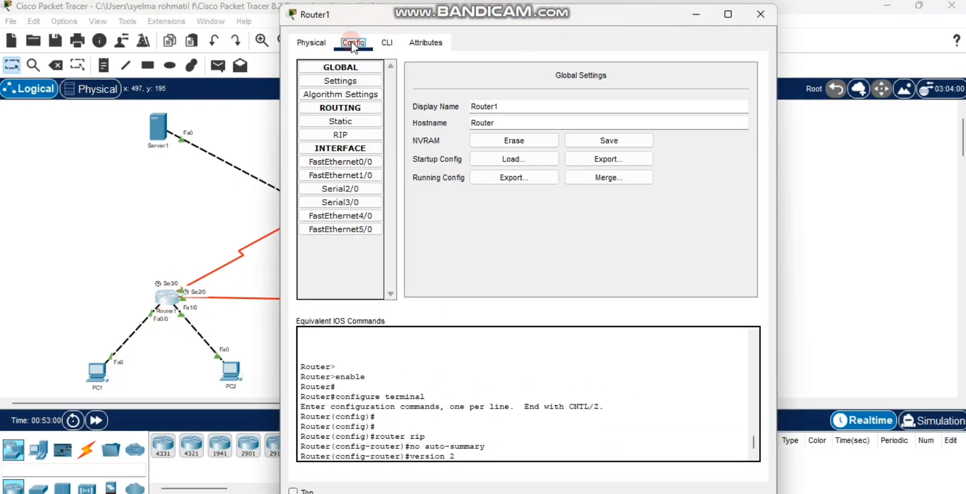
left_click(359, 81)
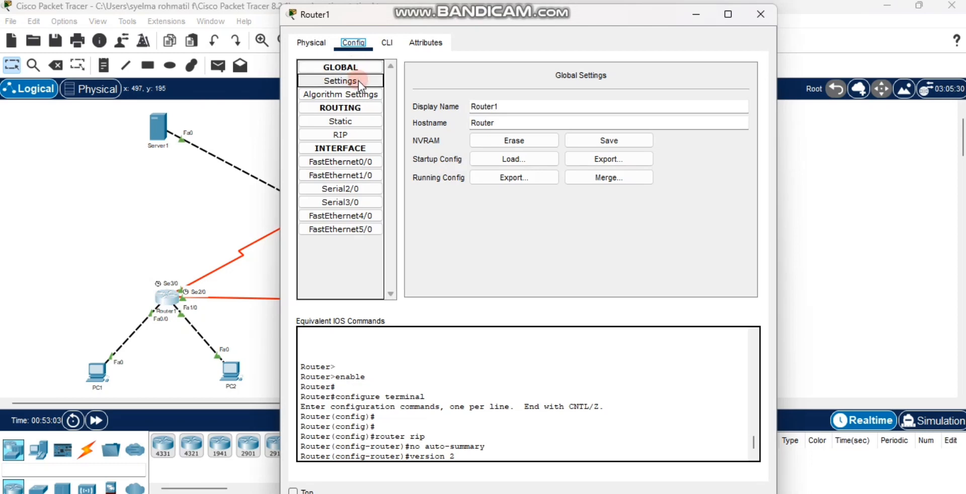
left_click(359, 81)
left_click(589, 143)
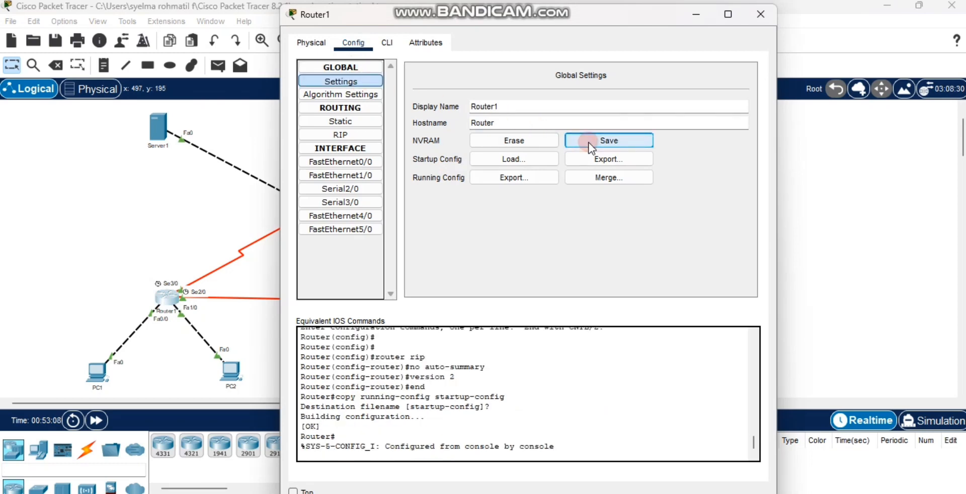
left_click(760, 14)
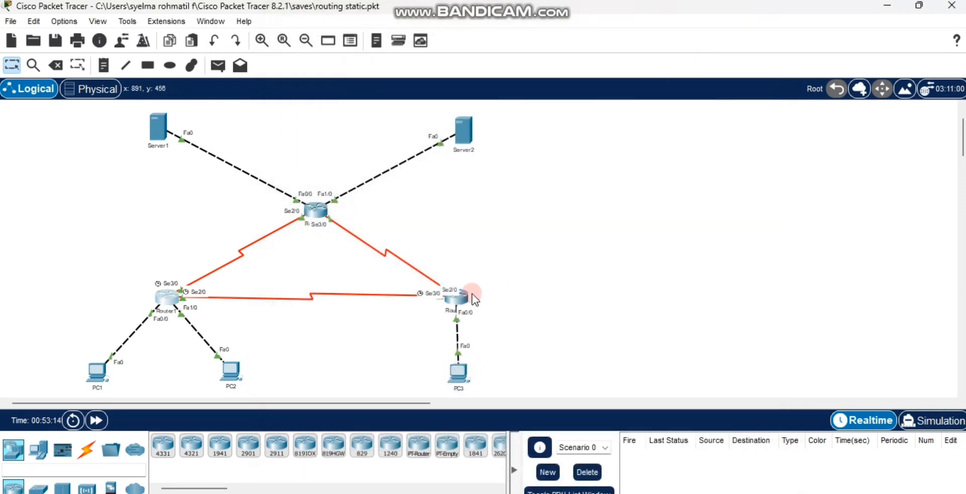
Save Router2's running configuration to NVRAM from its global settings and close its window.
left_click(456, 298)
left_click(352, 42)
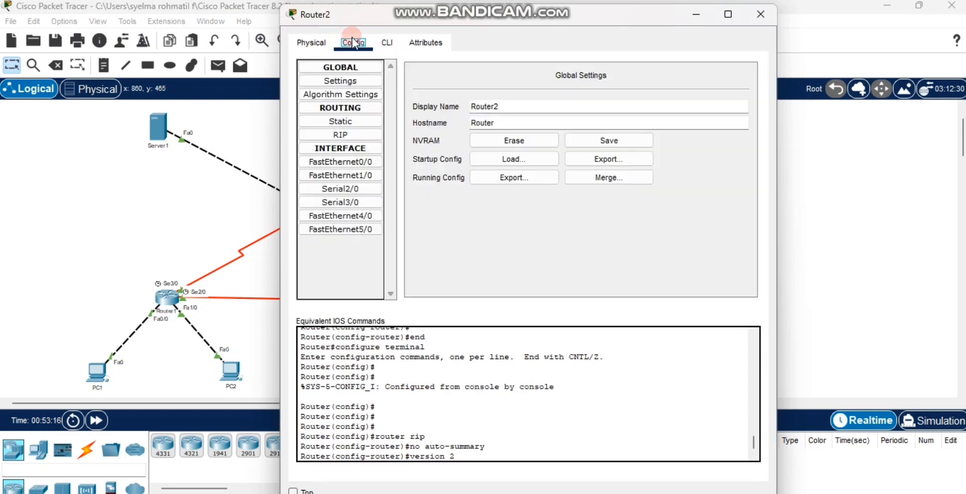
left_click(357, 83)
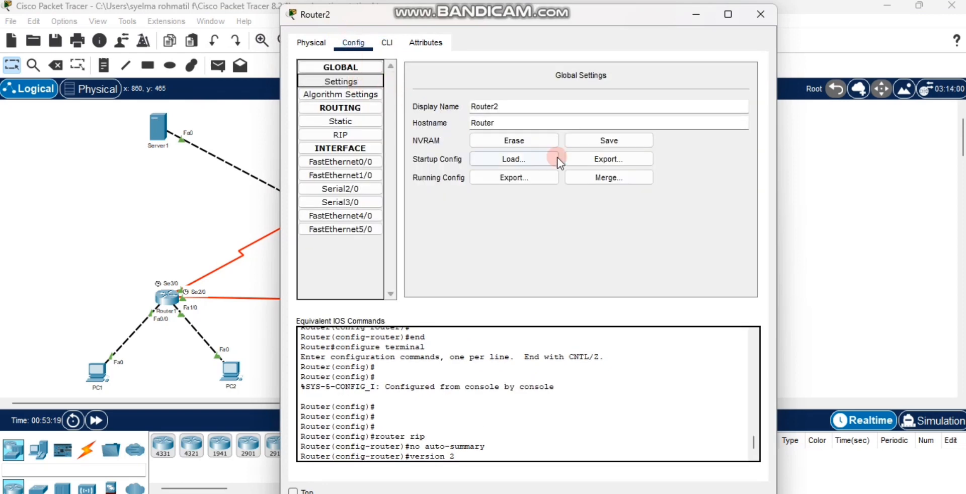
left_click(591, 144)
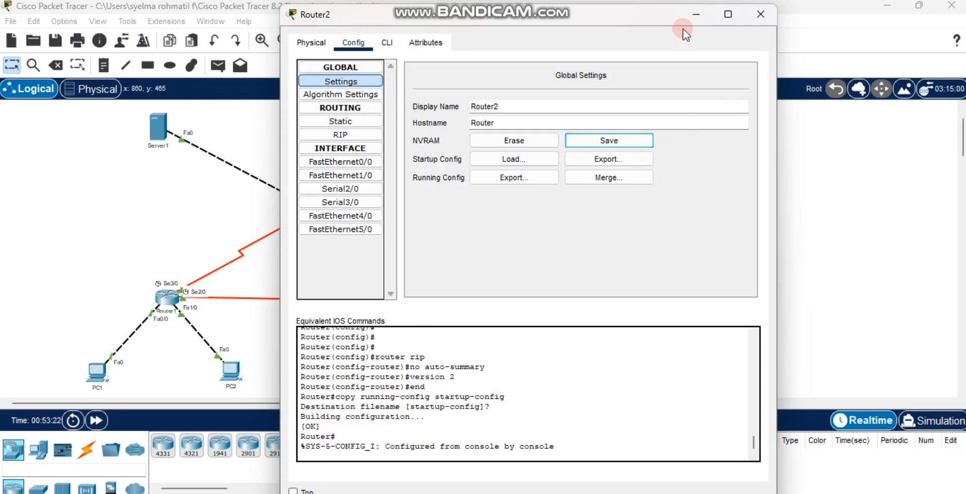
left_click(761, 15)
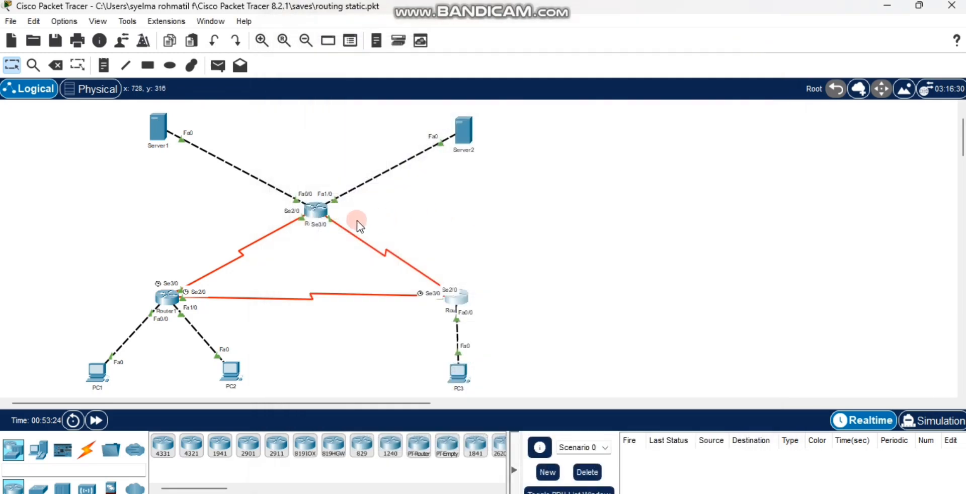
Save Router3's running configuration to NVRAM from its global settings and close its window.
left_click(316, 211)
left_click(356, 43)
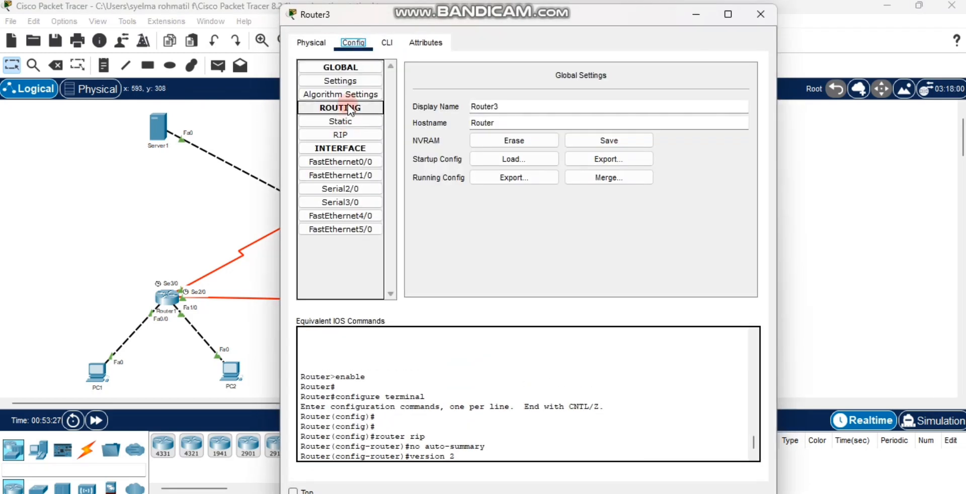
left_click(347, 81)
left_click(589, 143)
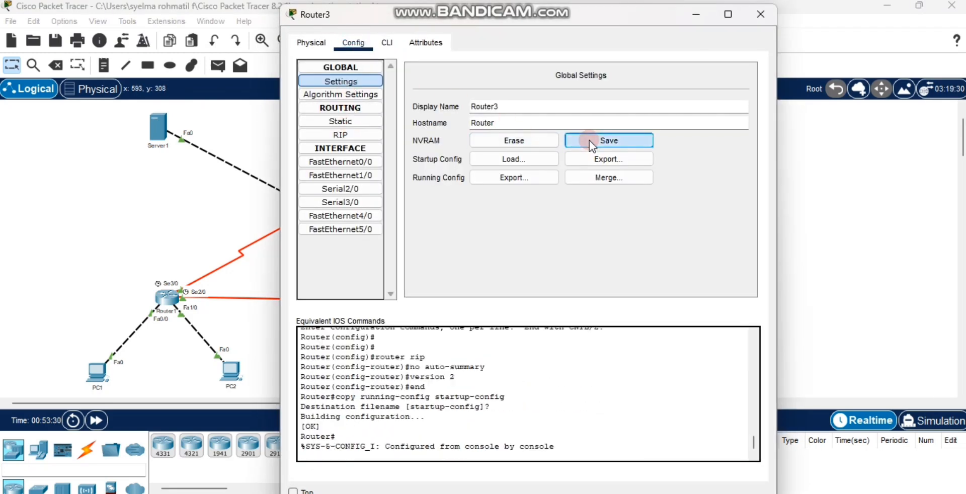
left_click(760, 23)
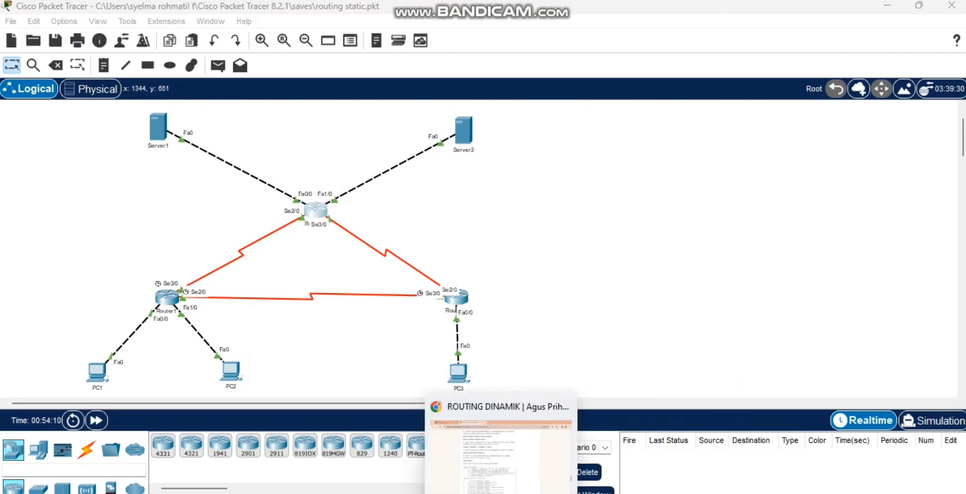
Check the restart instruction in the Chrome article, then return to Cisco Packet Tracer and power cycle all devices, confirming the network reset.
left_click(498, 493)
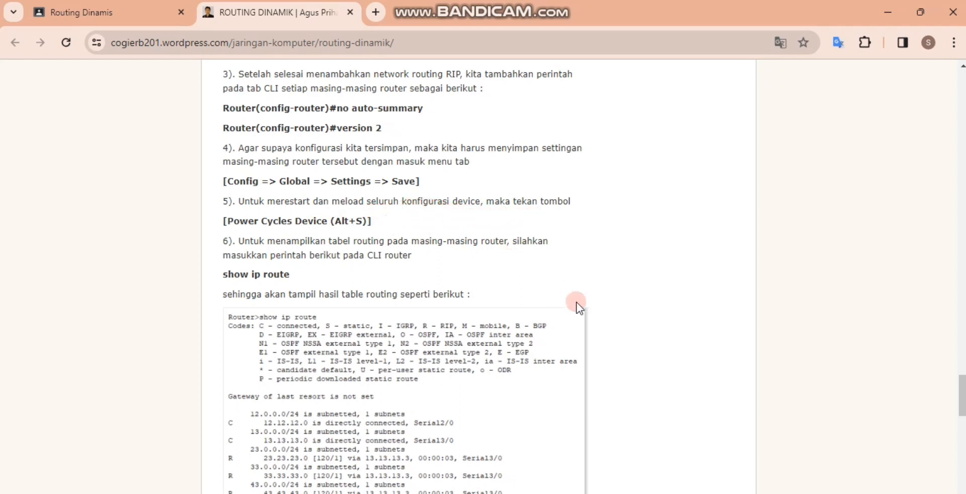
left_click(584, 492)
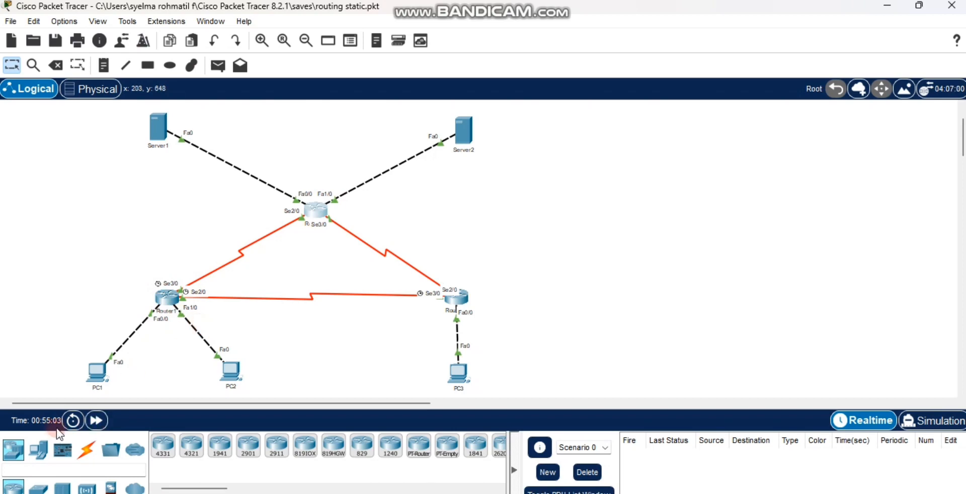
left_click(73, 420)
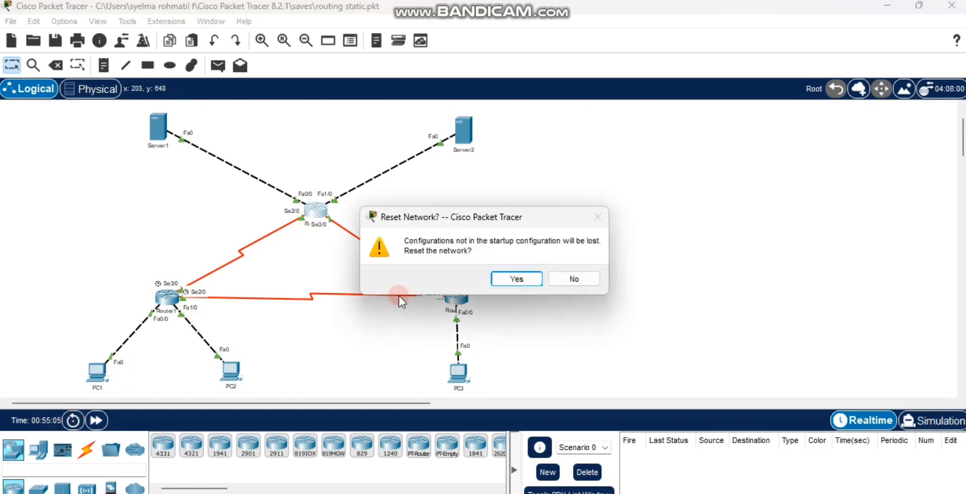
left_click(517, 279)
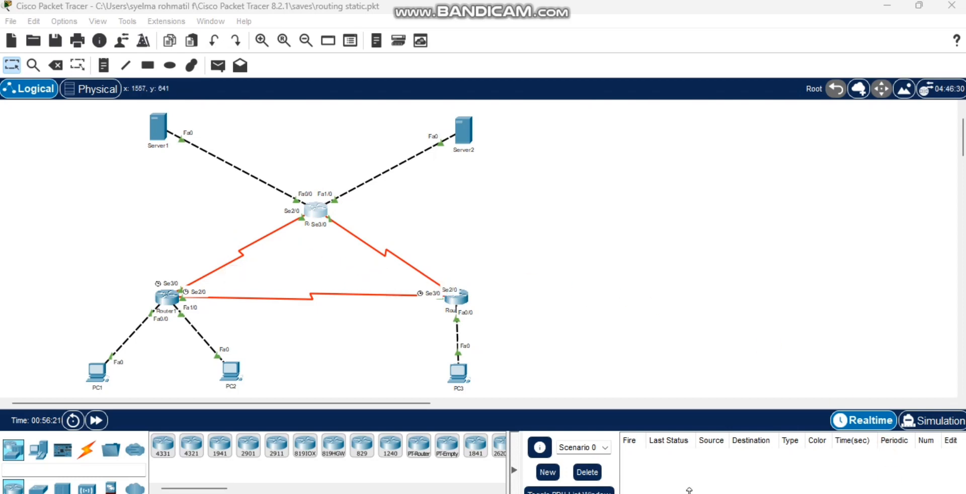
Switch to the article in Chrome, examine the "show ip route" instruction and its example routing table, and return to Cisco Packet Tracer.
left_click(499, 493)
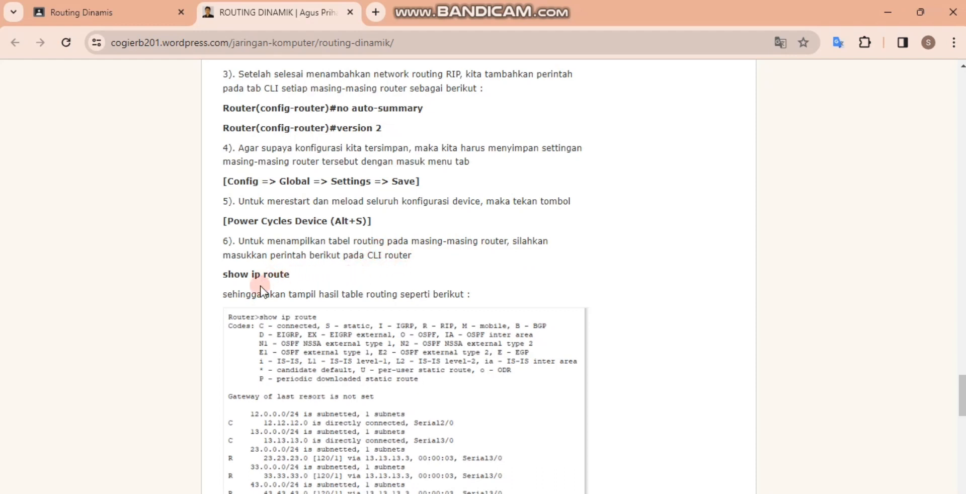
scroll(336, 327, "down", 2)
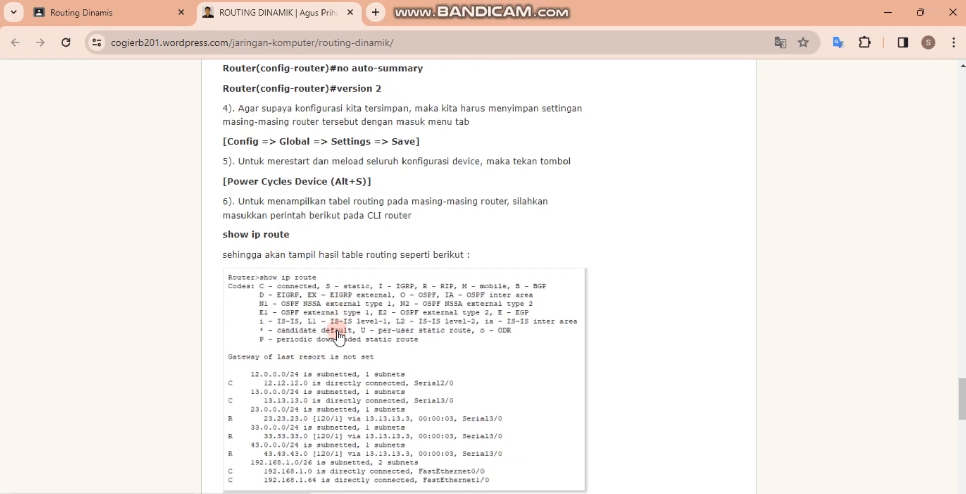
scroll(336, 330, "down", 1)
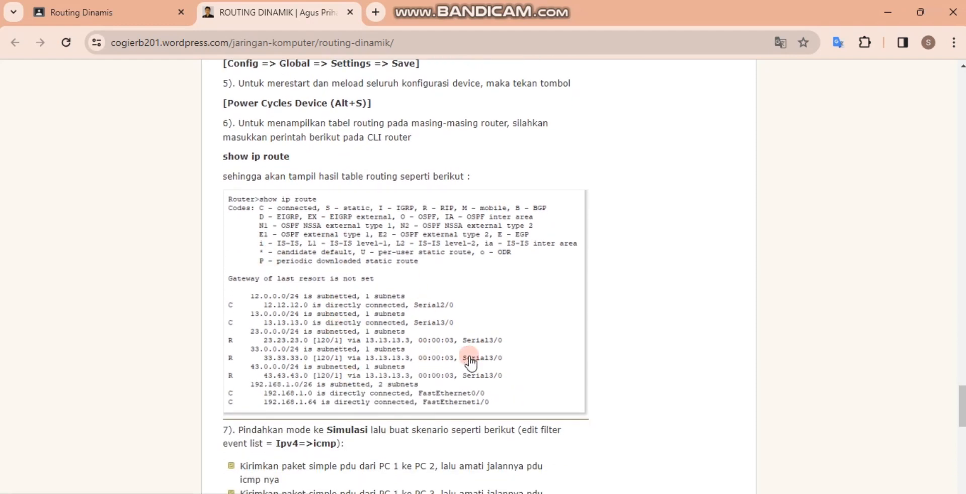
scroll(300, 347, "up", 1)
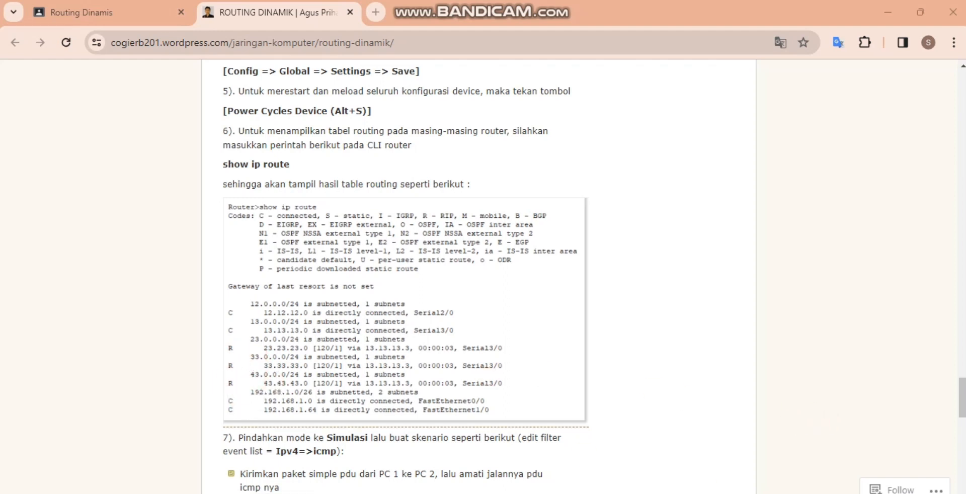
left_click(719, 492)
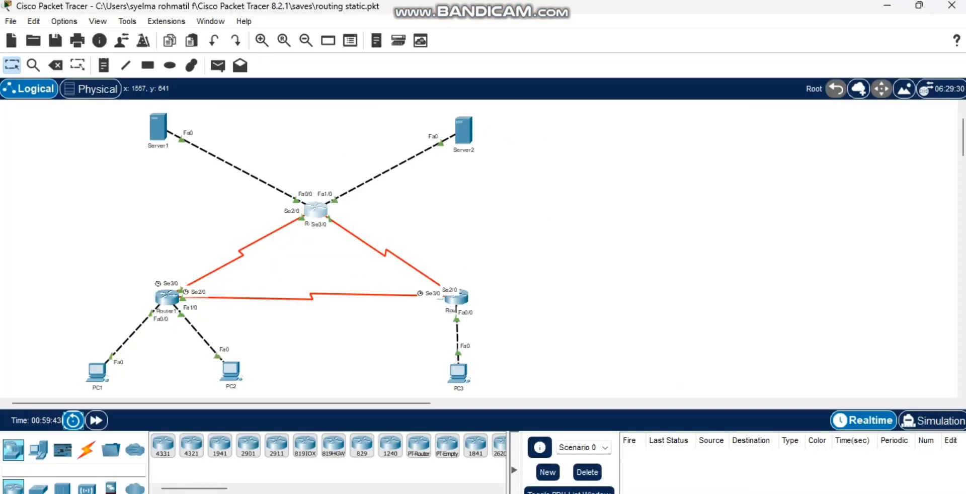
Run "show ip route" in Router1's command line, page through its routing table and close the window.
left_click(165, 296)
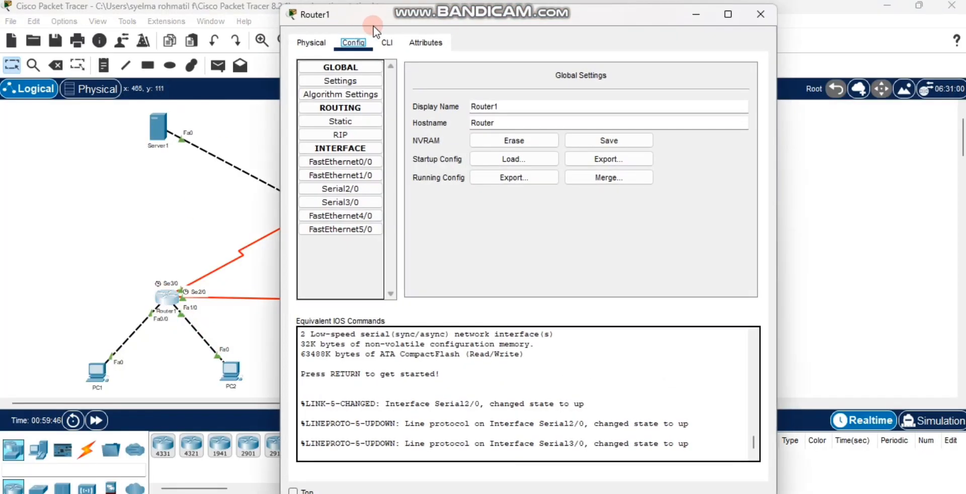
left_click(386, 42)
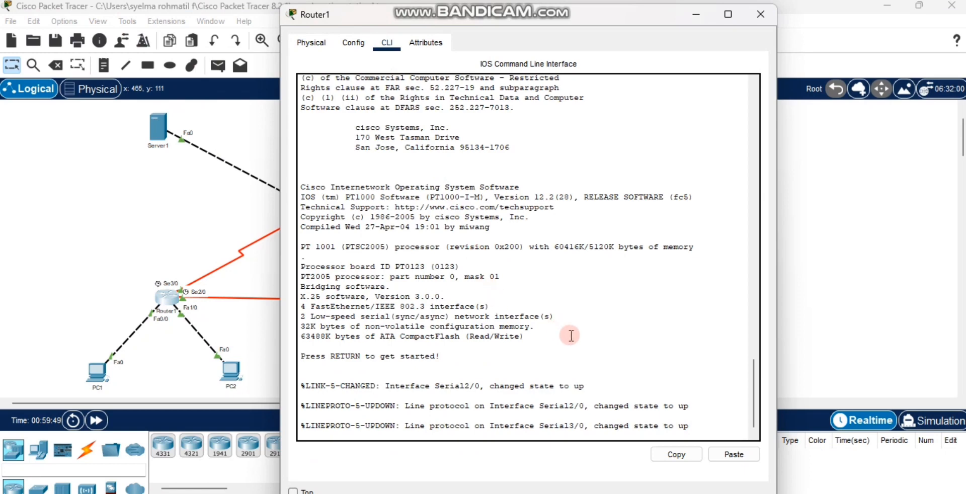
key("Return")
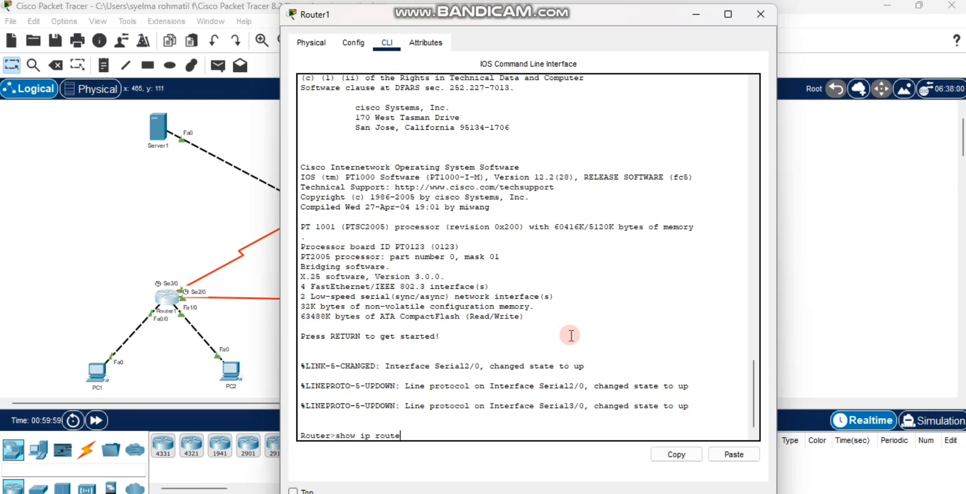
key("Return")
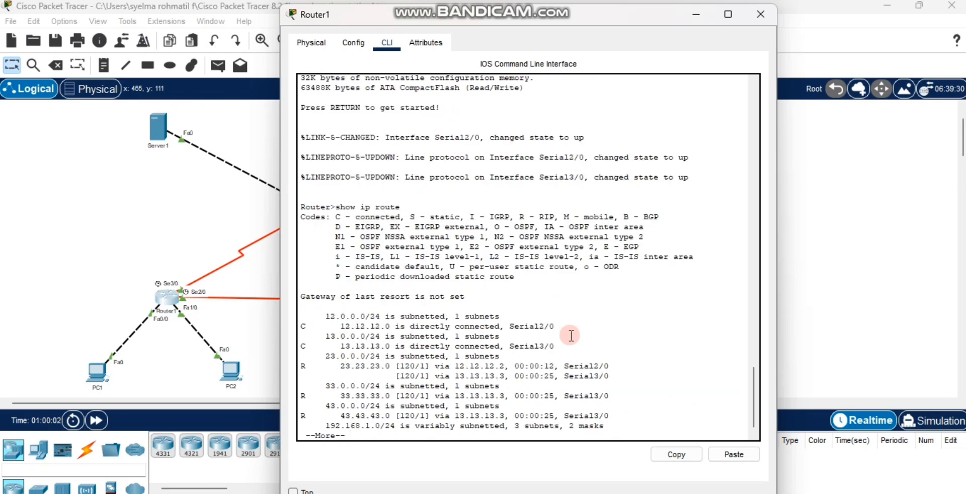
key("Return")
key("Return")
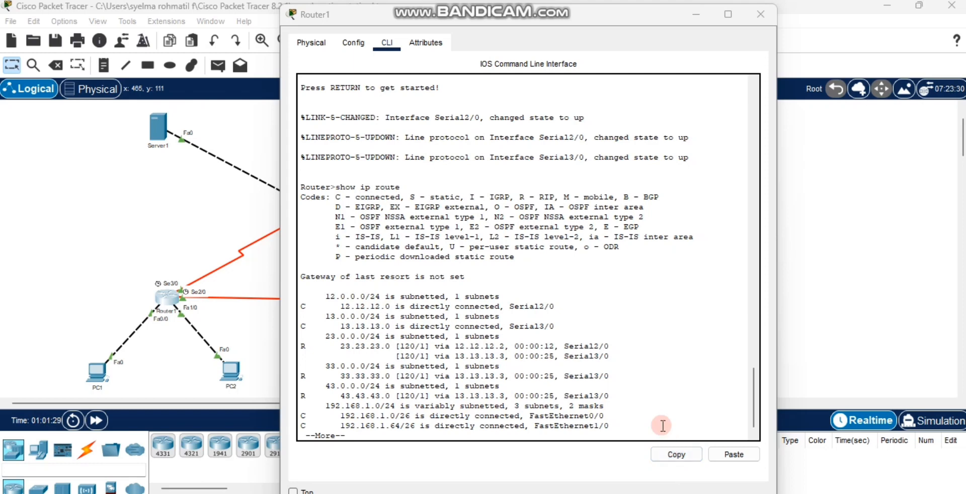
key("Return")
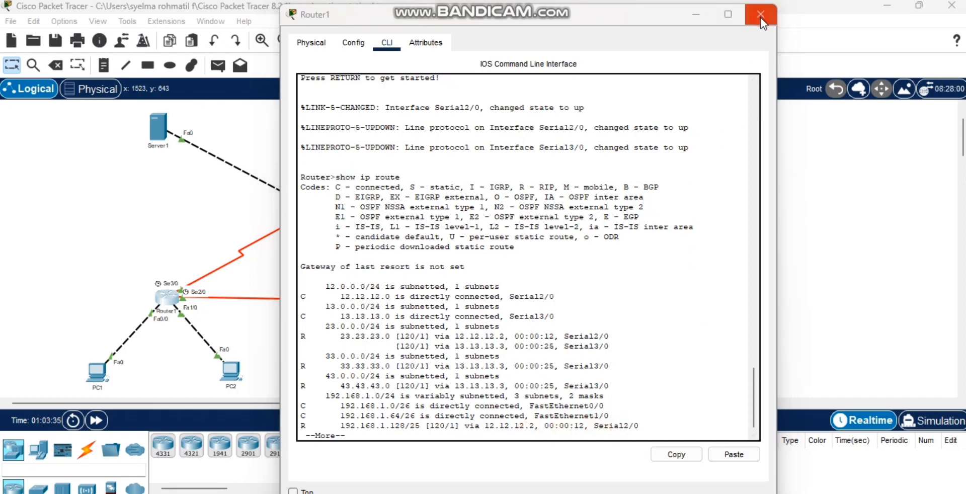
left_click(759, 15)
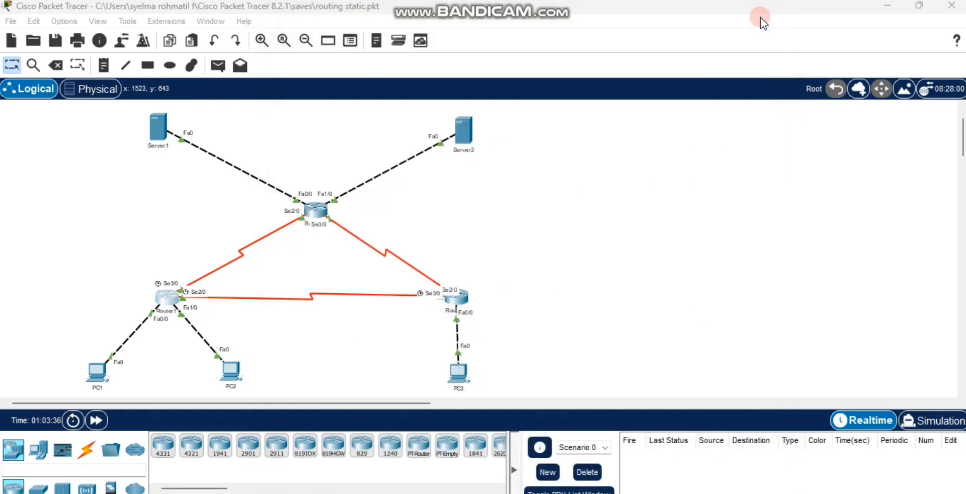
Run "show ip route" in Router2's command line, page through its routing table and close the window.
left_click(456, 302)
left_click(387, 42)
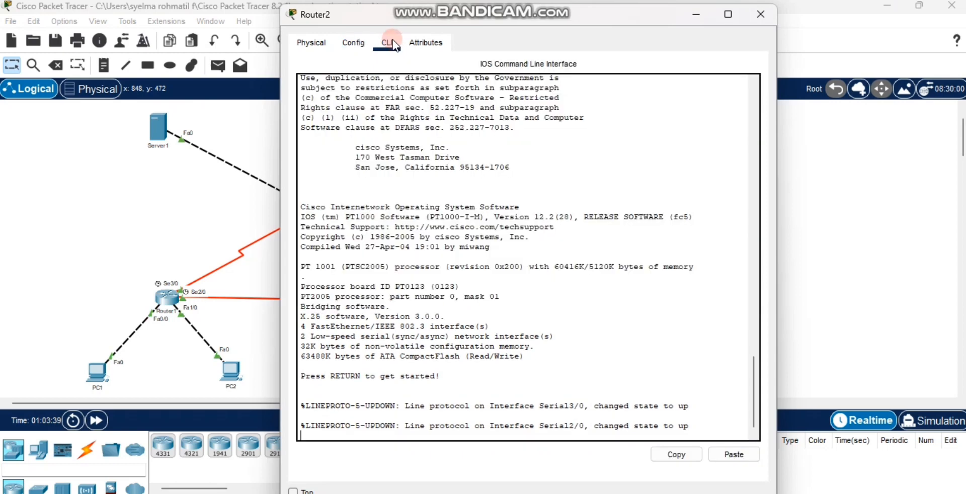
key("Return")
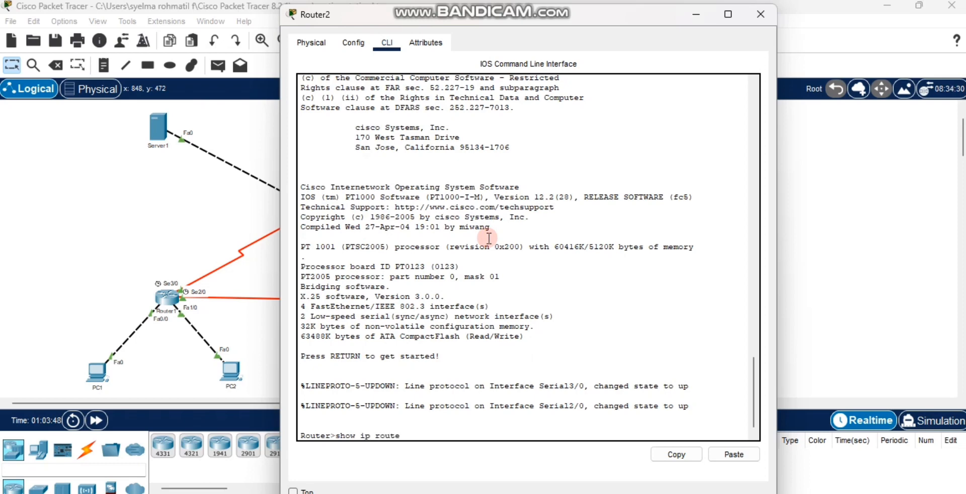
key("Return")
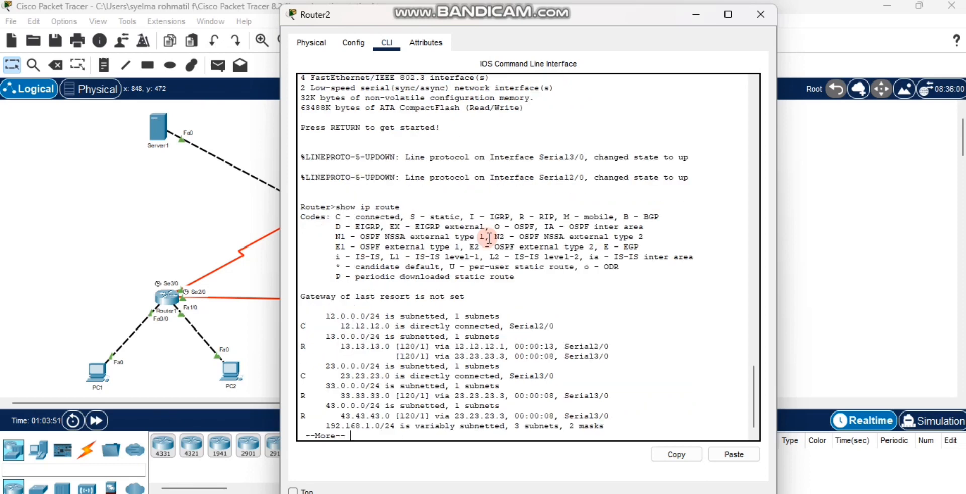
key("Return")
key("Return")
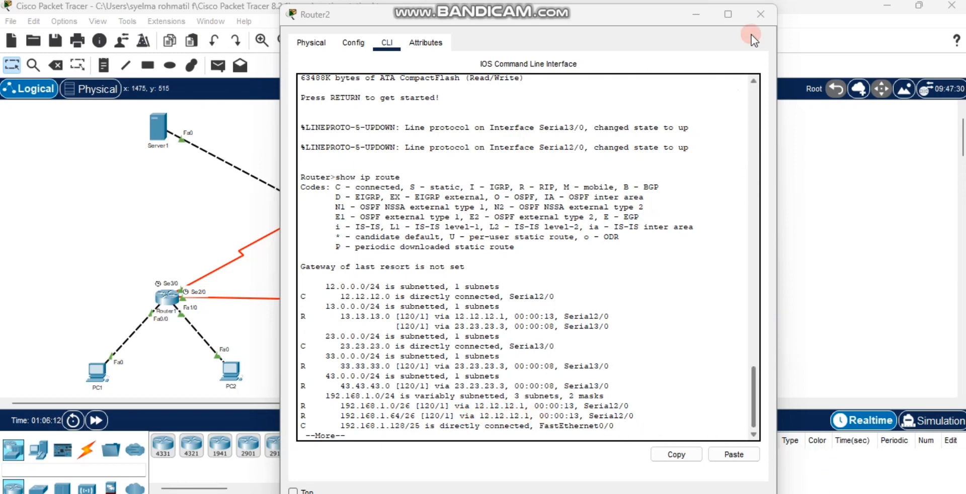
left_click(759, 13)
Run "show ip route" in Router3's command line, page through its routing table, examine the 192.168.1.0 routes and close the window.
left_click(330, 210)
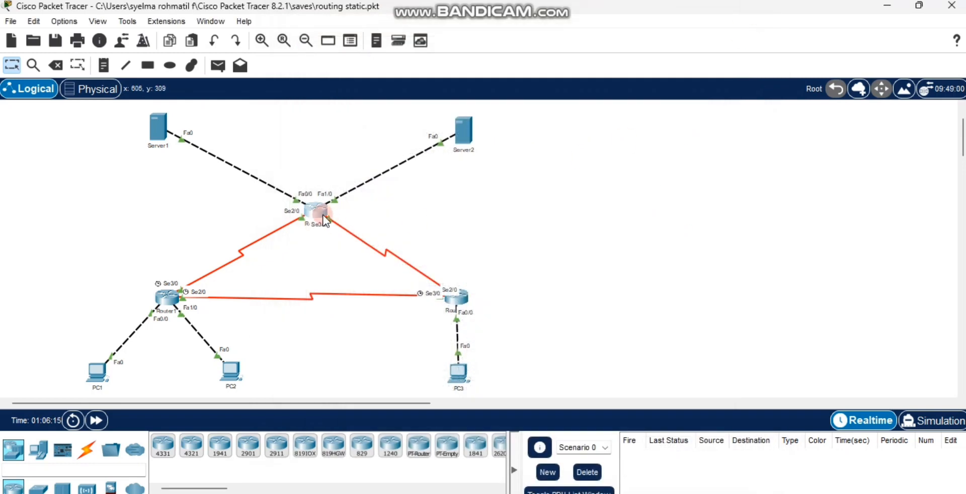
left_click(386, 42)
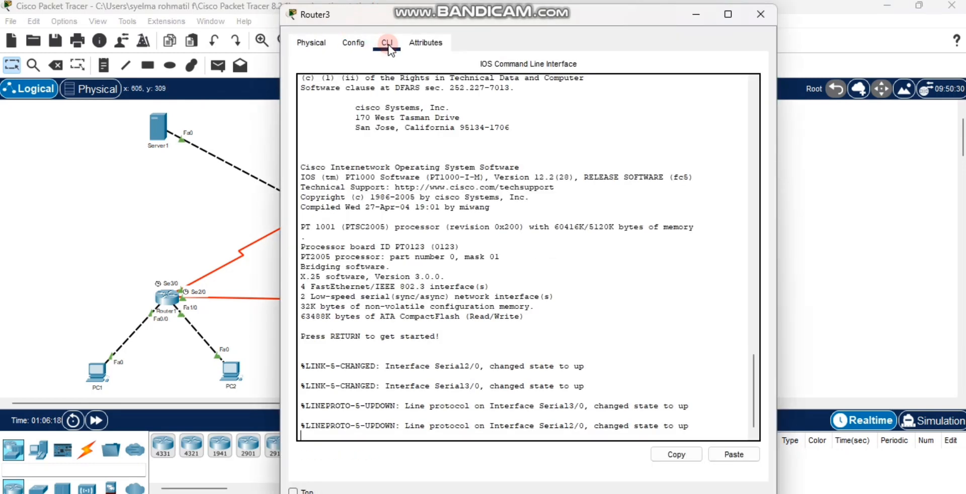
key("Return")
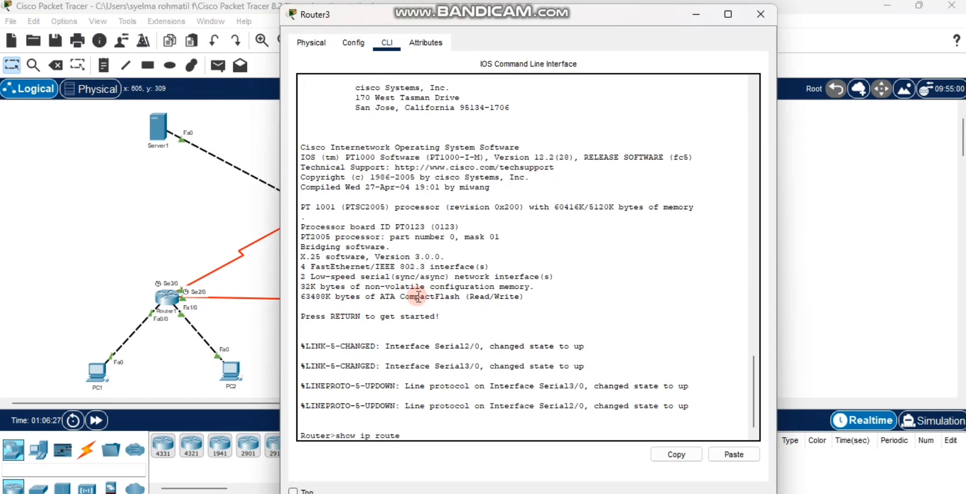
type("show ip route")
key("Return")
key("Return")
key("Return")
key("Return")
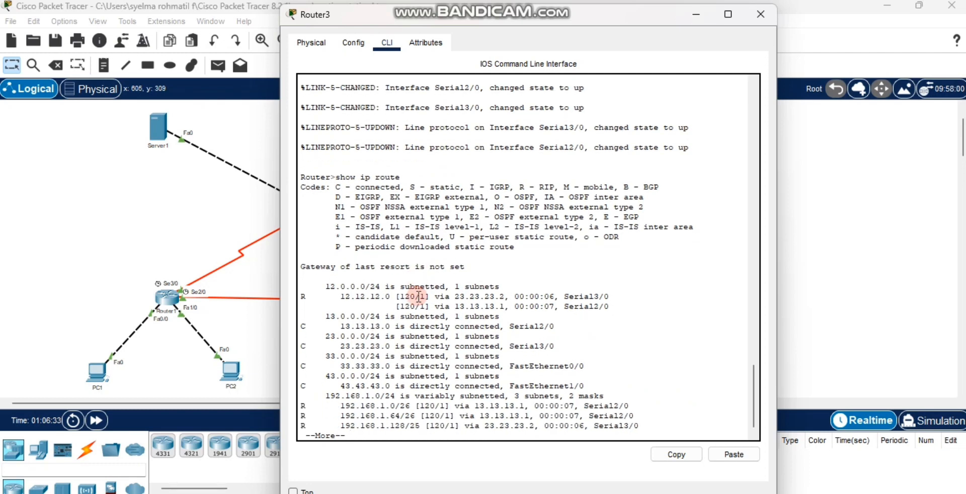
key("Return")
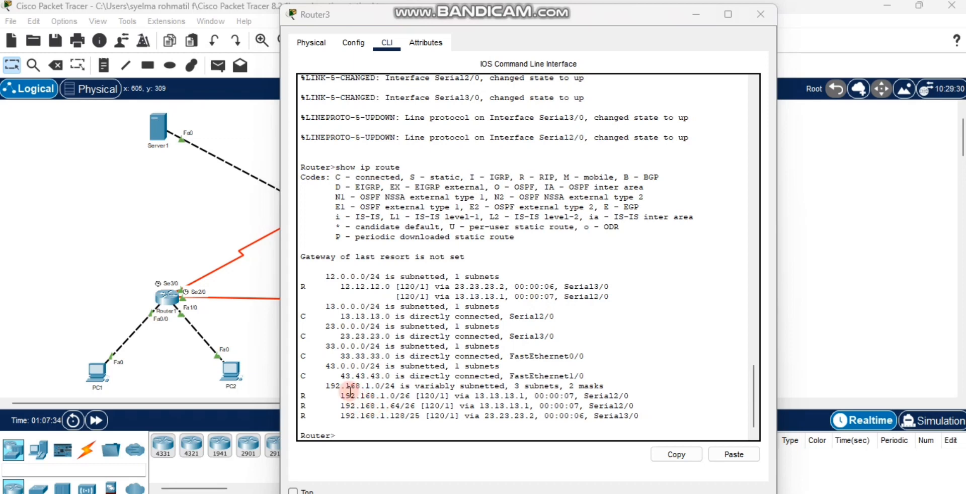
left_click_drag(341, 396, 381, 398)
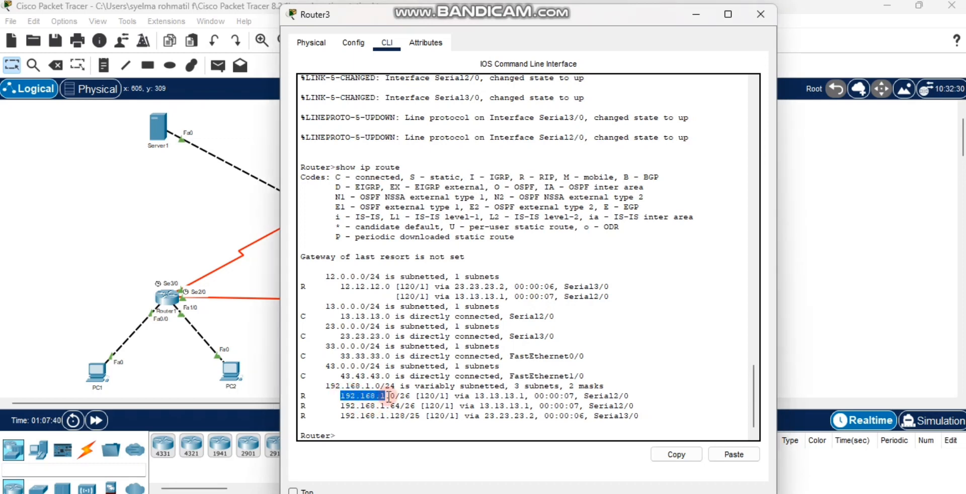
left_click(389, 396)
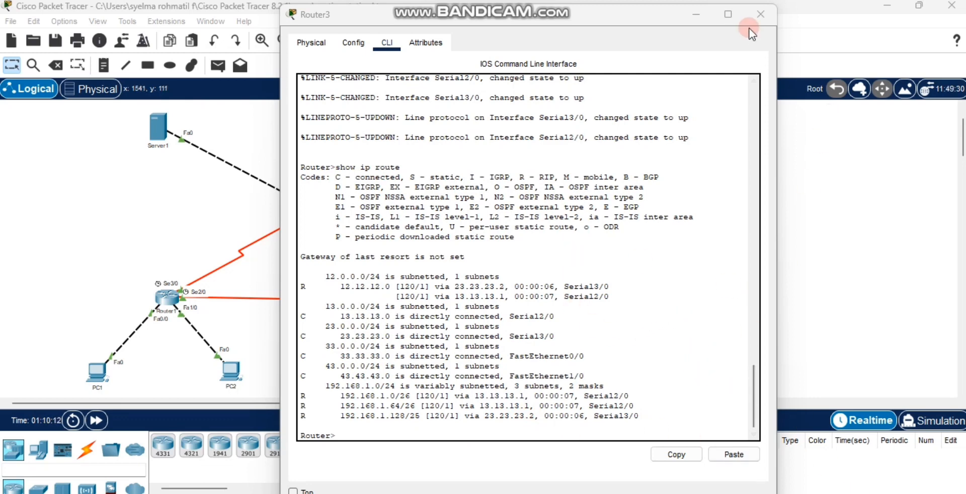
left_click(760, 14)
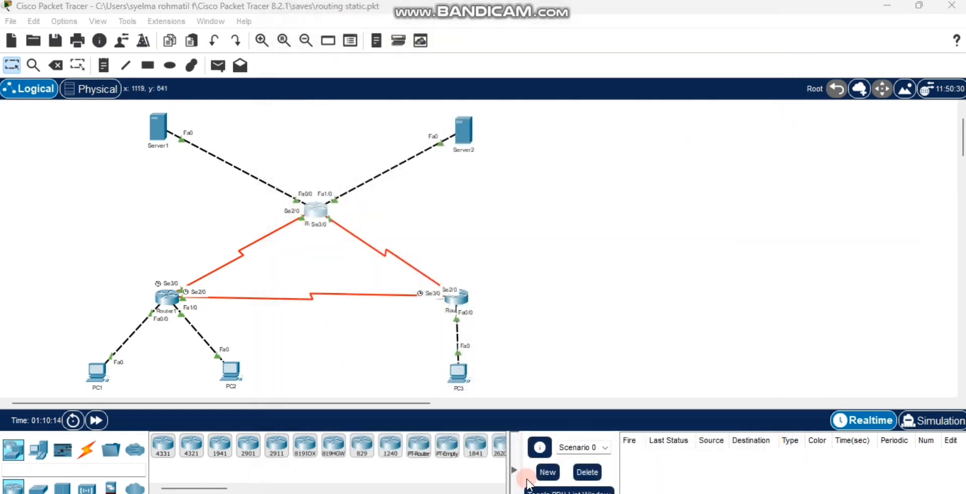
Switch to the article in Chrome, read the simulation mode instruction and its simple PDU scenarios, and return to Cisco Packet Tracer.
mouse_move(501, 493)
left_click(498, 442)
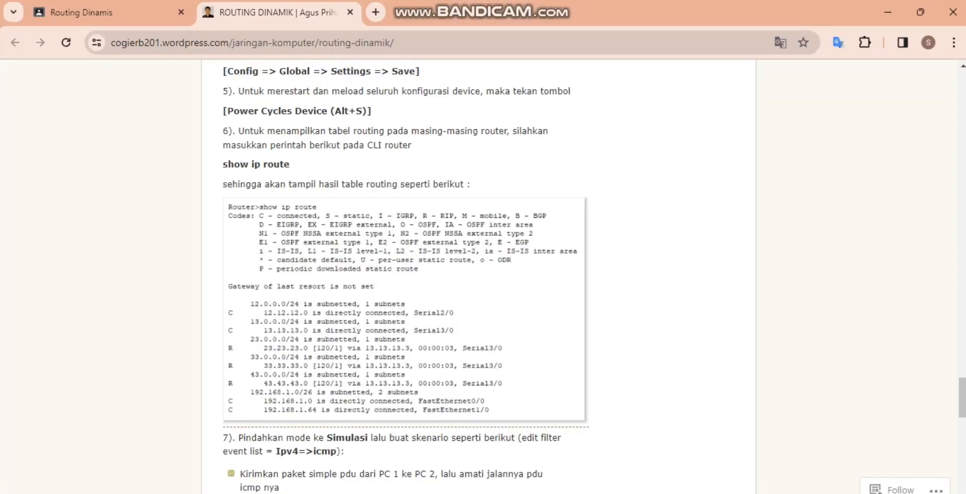
scroll(477, 330, "down", 5)
scroll(477, 330, "down", 1)
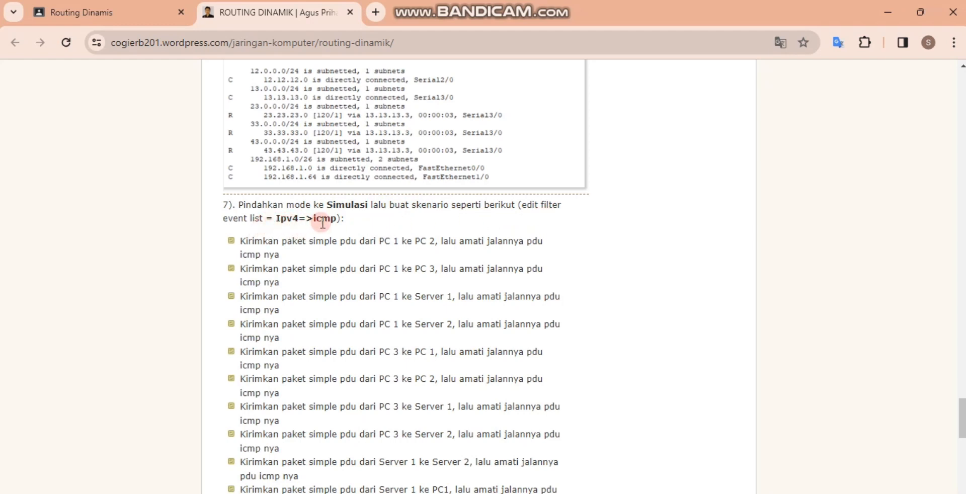
scroll(459, 251, "down", 1)
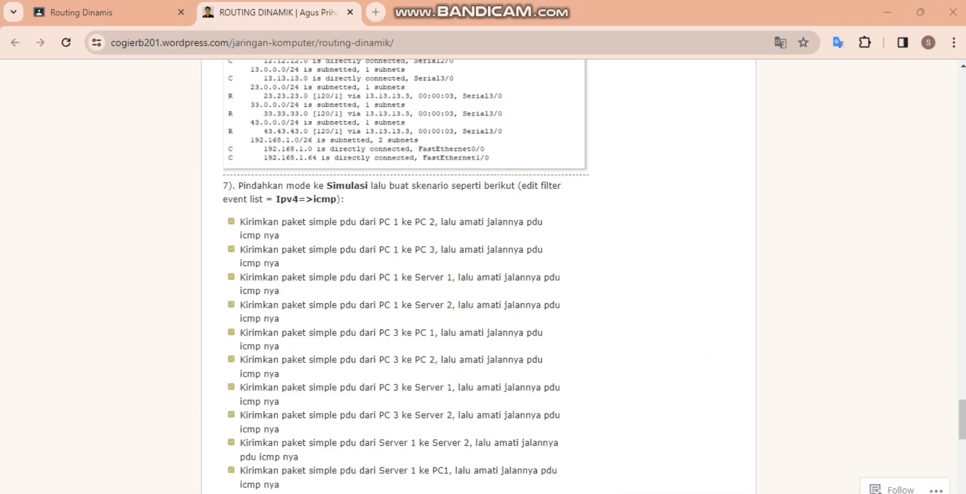
left_click(730, 493)
Switch the network to Simulation mode and check that ICMP is enabled in the IPv4 event filters.
left_click(911, 423)
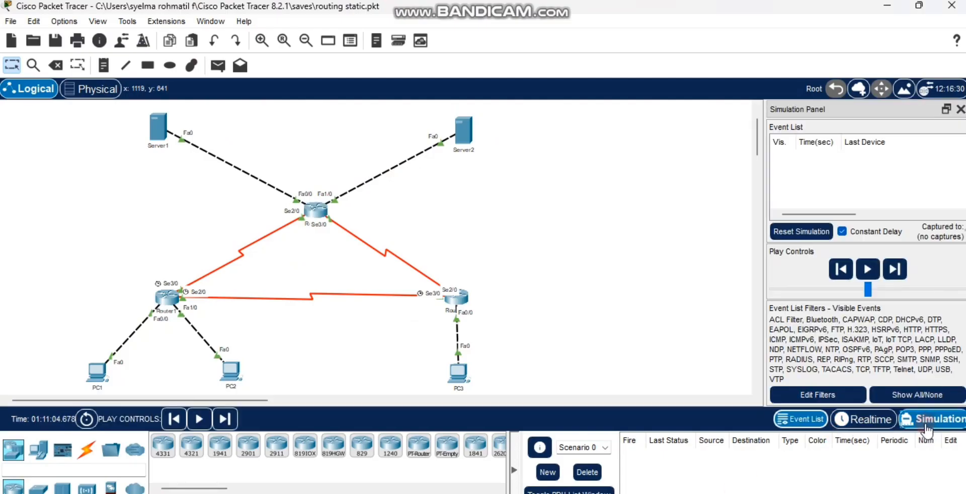
left_click(817, 395)
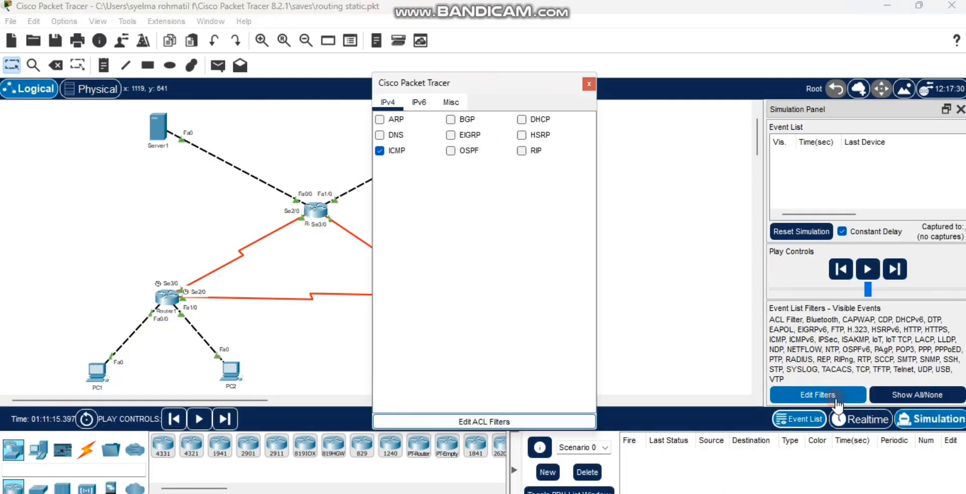
left_click(401, 150)
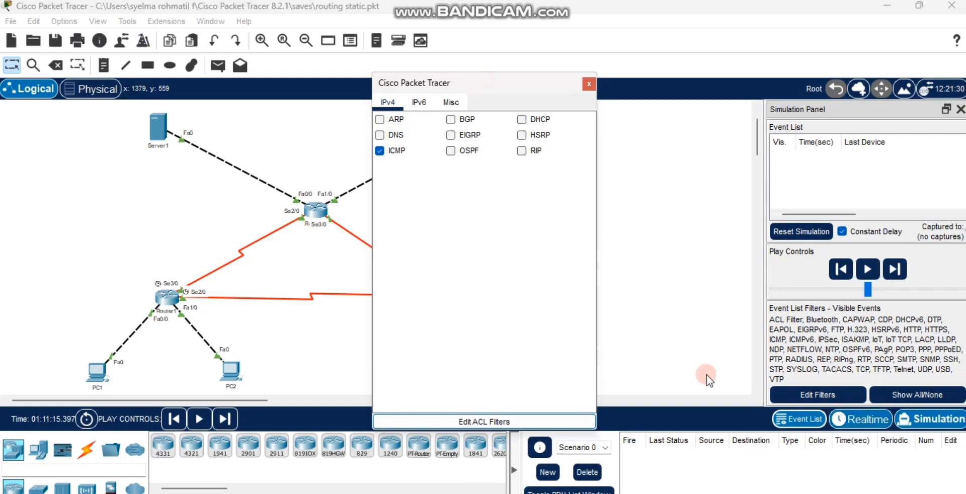
left_click(590, 85)
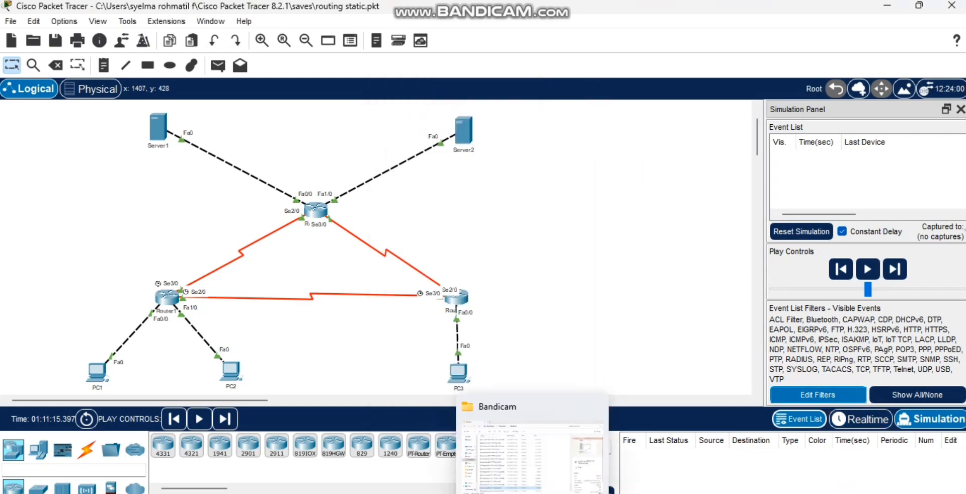
Check the first scenario in the Chrome article, then return to Cisco Packet Tracer and add a simple PDU from PC1 to PC2.
left_click(500, 493)
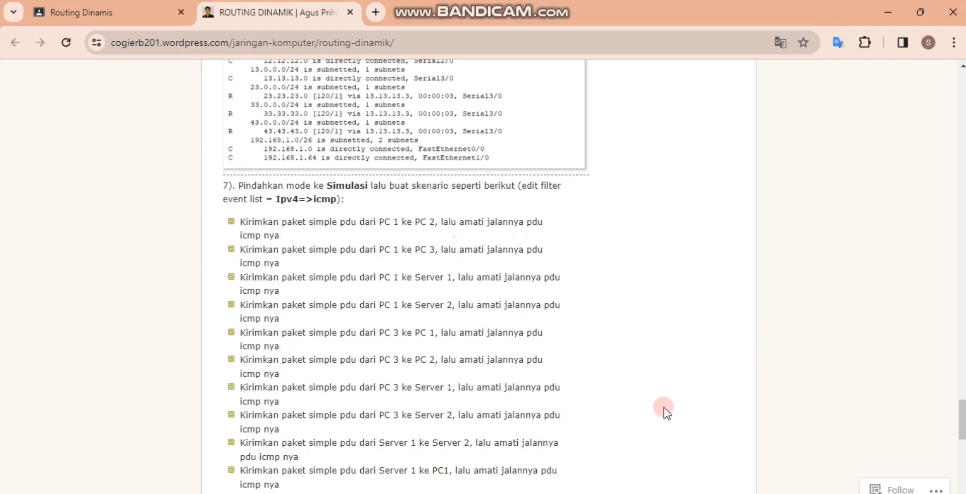
key("alt+Tab")
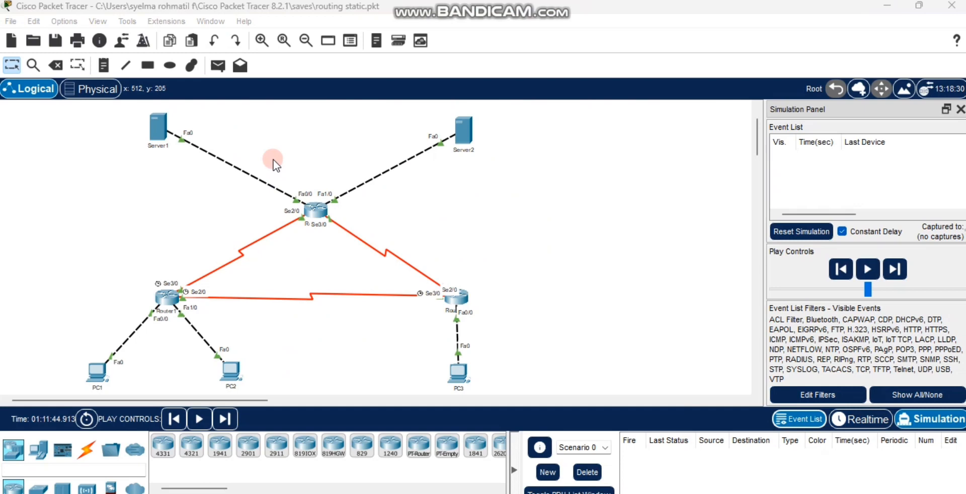
left_click(218, 66)
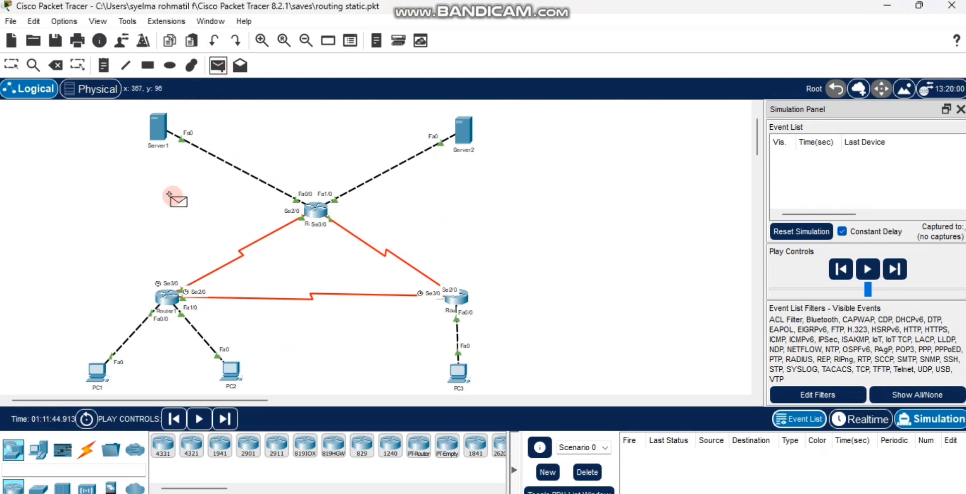
left_click(96, 372)
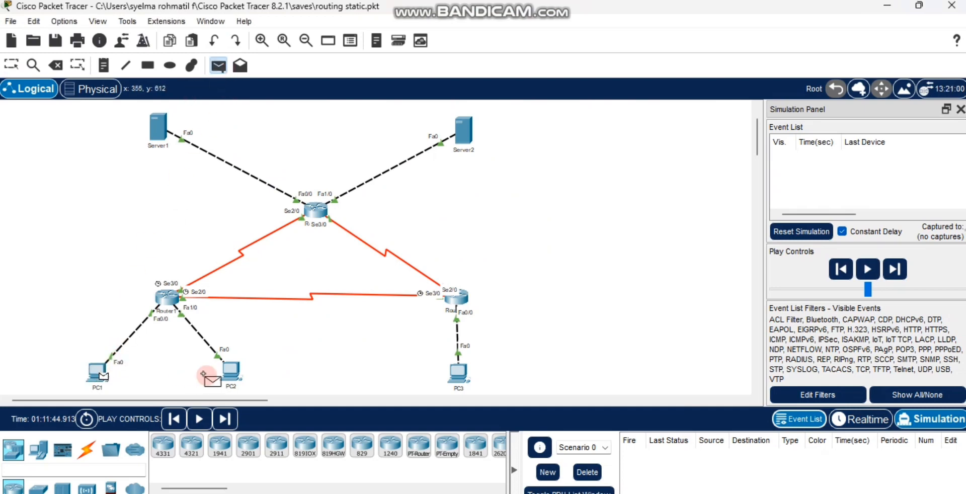
left_click(229, 374)
Step the simulation forward event by event until the PC1-to-PC2 exchange gets back to PC1, then delete the scenario.
left_click(893, 276)
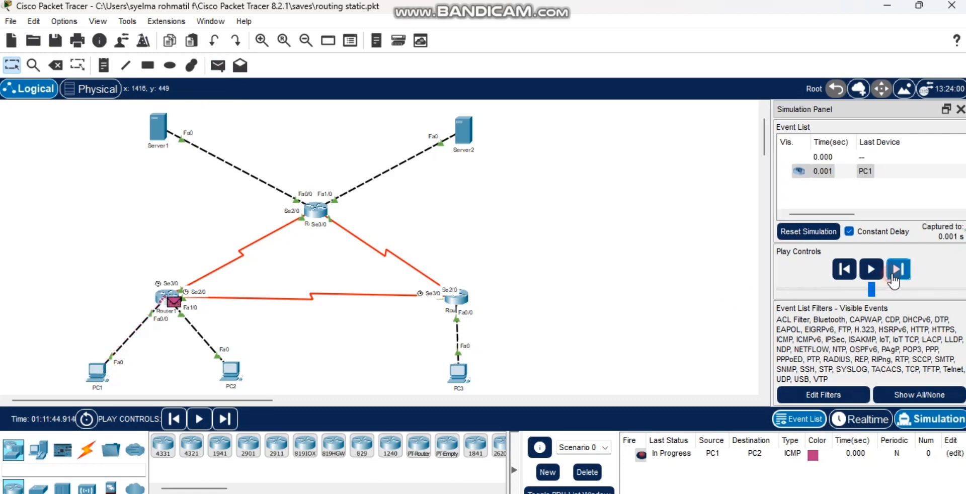
left_click(894, 275)
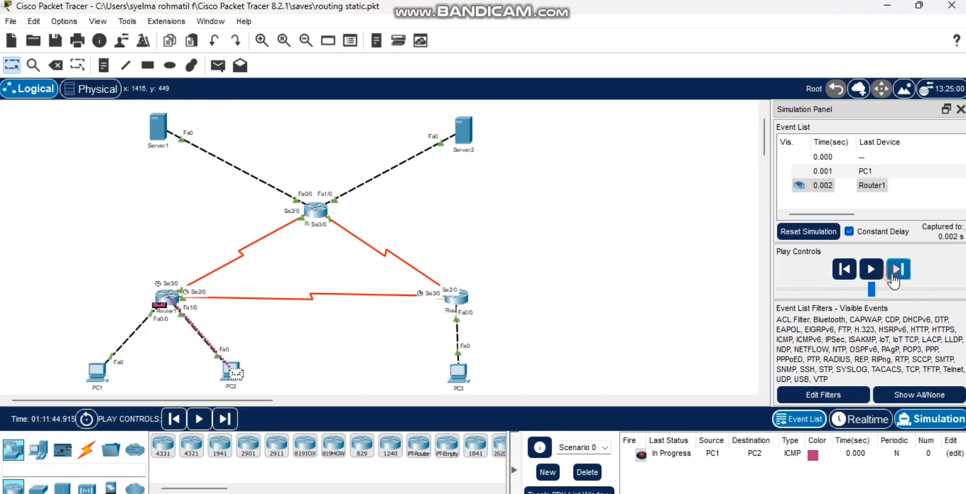
left_click(894, 276)
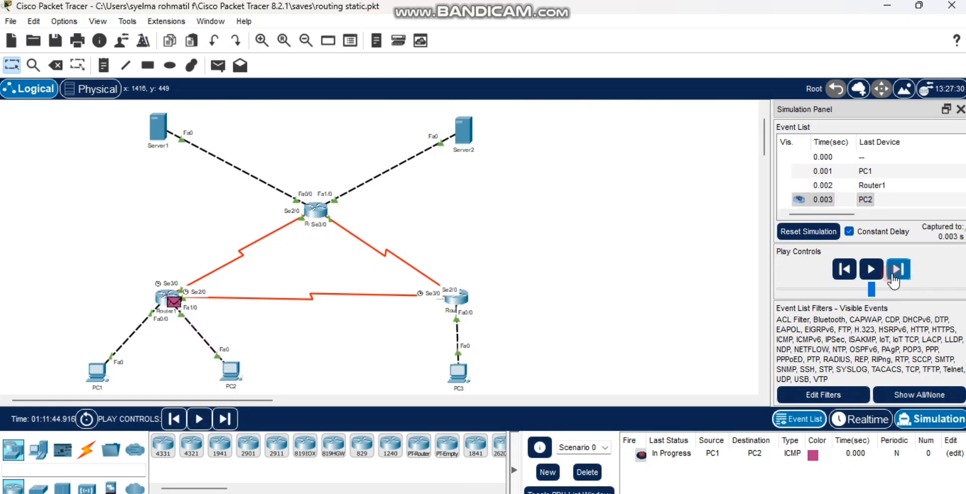
left_click(893, 276)
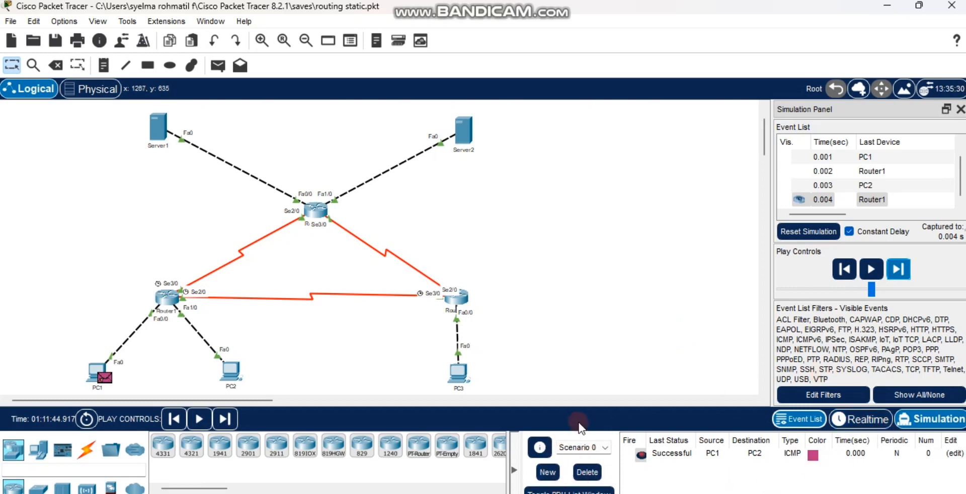
left_click(587, 472)
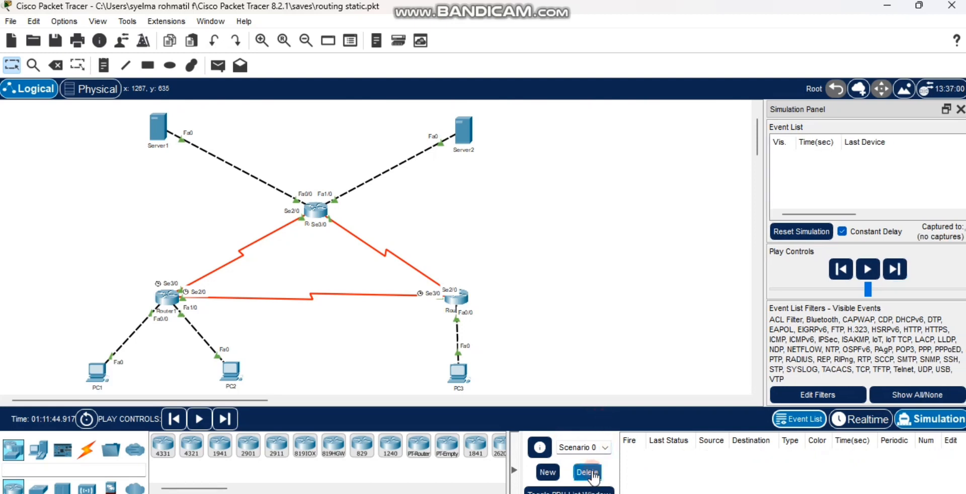
Check the next scenario in the Chrome article, then return to Cisco Packet Tracer and add a simple PDU from PC1 to PC3.
left_click(500, 453)
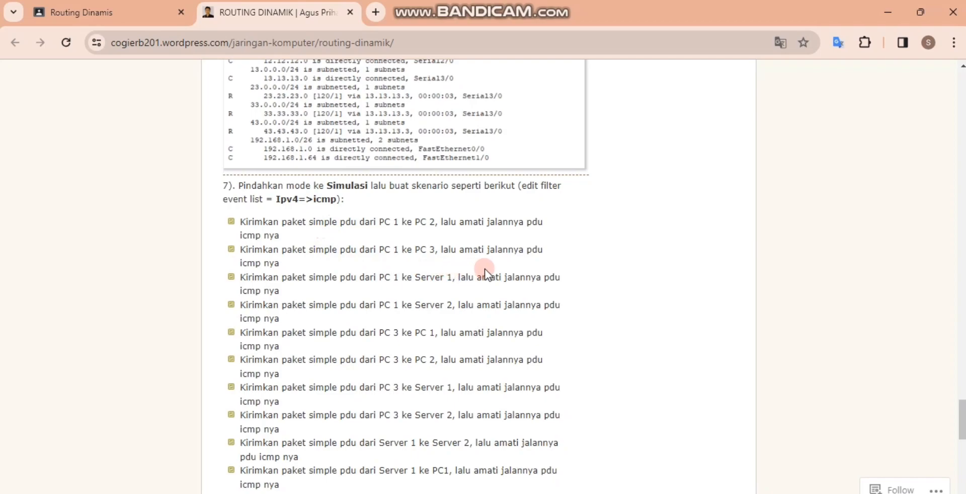
key("alt+Tab")
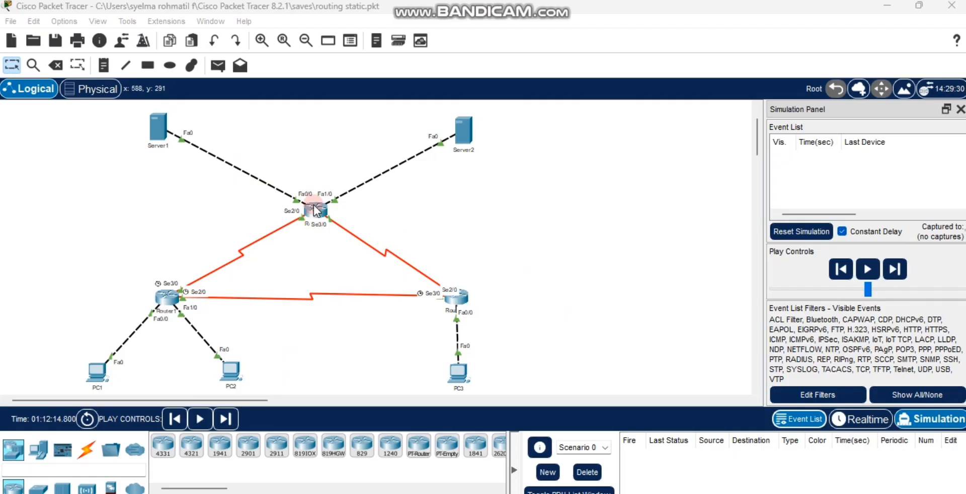
left_click(219, 66)
left_click(90, 372)
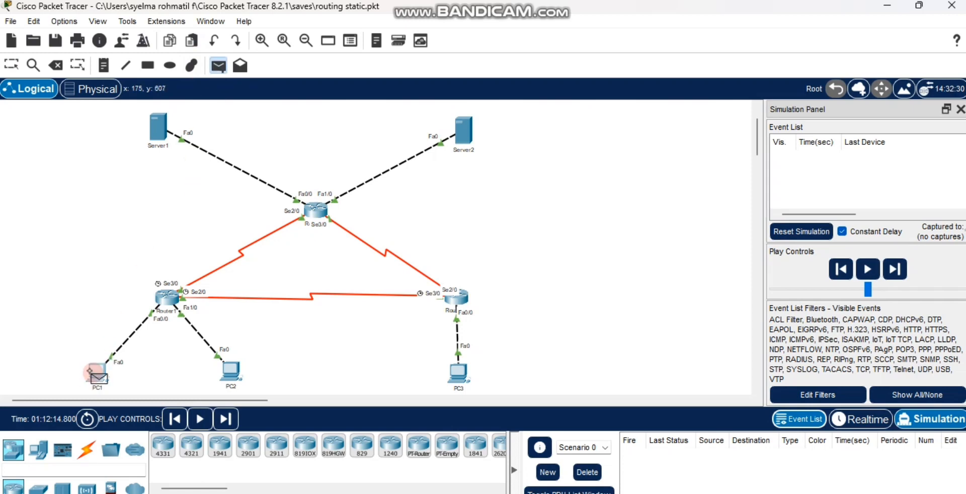
left_click(458, 370)
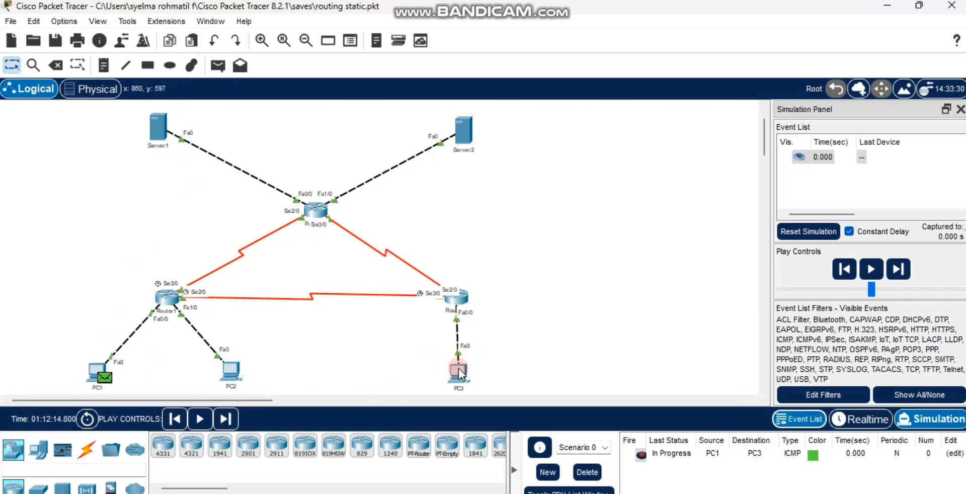
Step the simulation forward event by event until the PC1-to-PC3 exchange gets back to PC1, then delete the scenario.
left_click(889, 269)
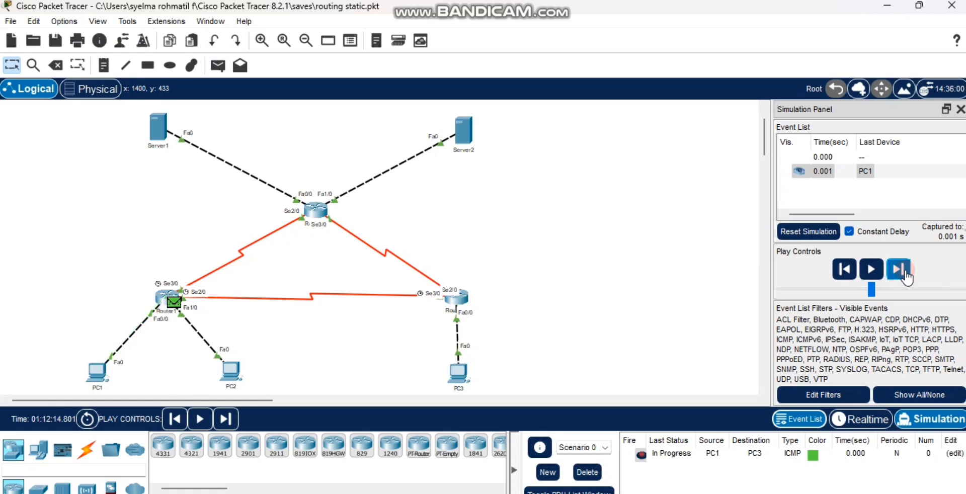
left_click(903, 271)
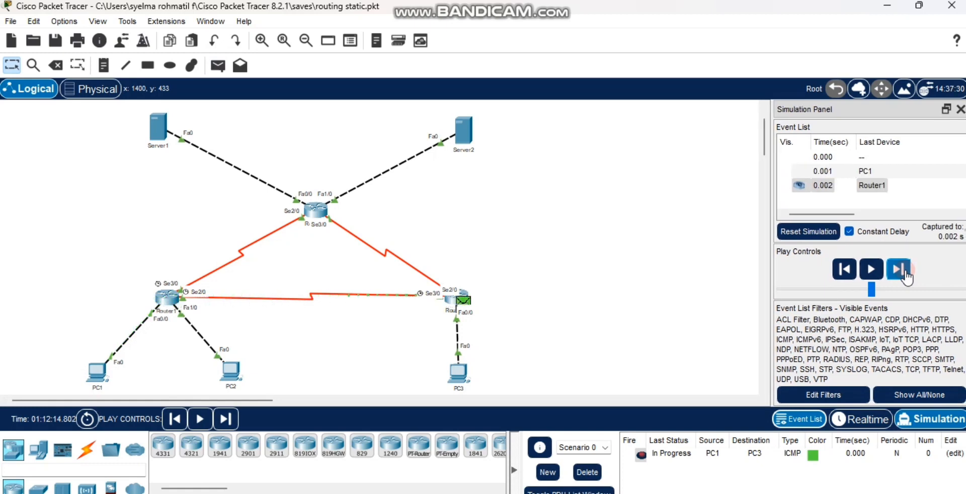
left_click(905, 273)
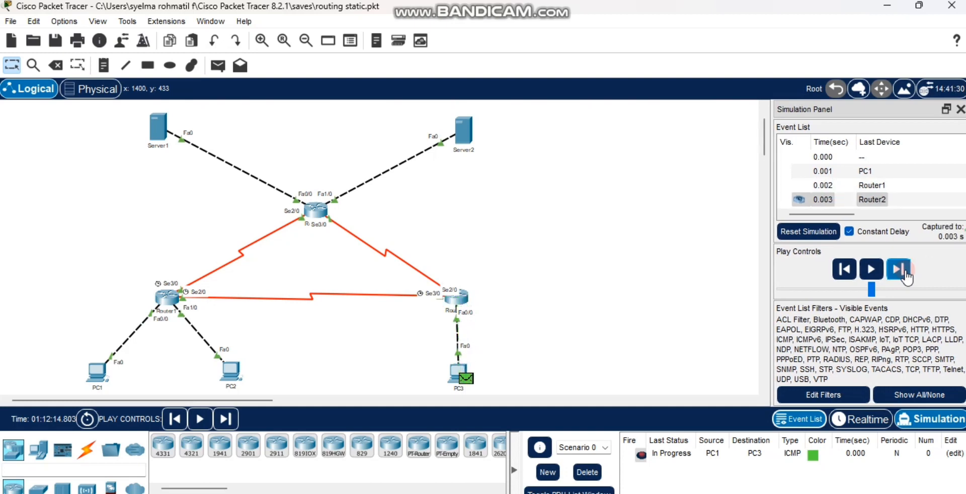
left_click(904, 272)
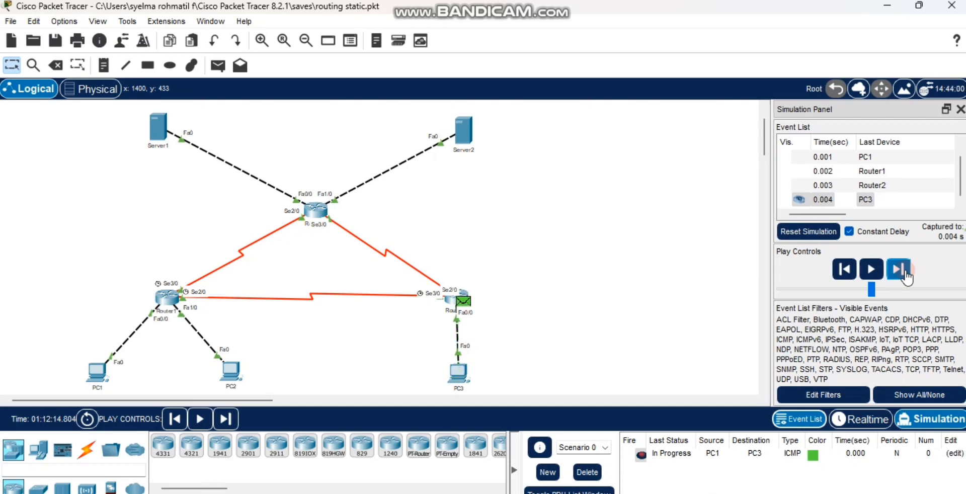
left_click(904, 276)
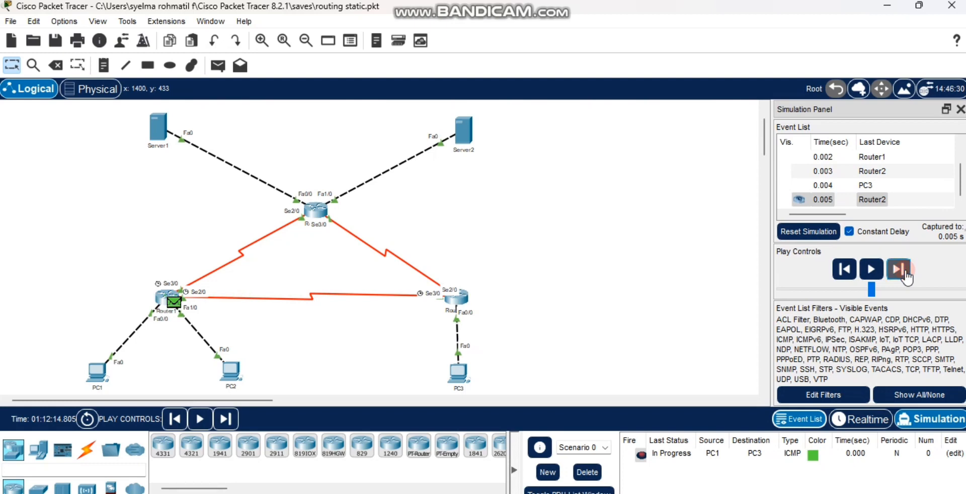
left_click(899, 269)
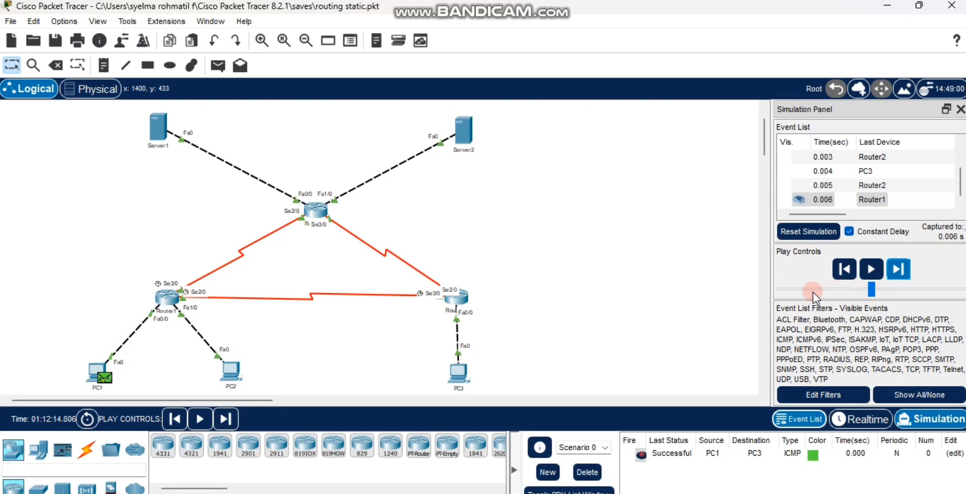
left_click(588, 474)
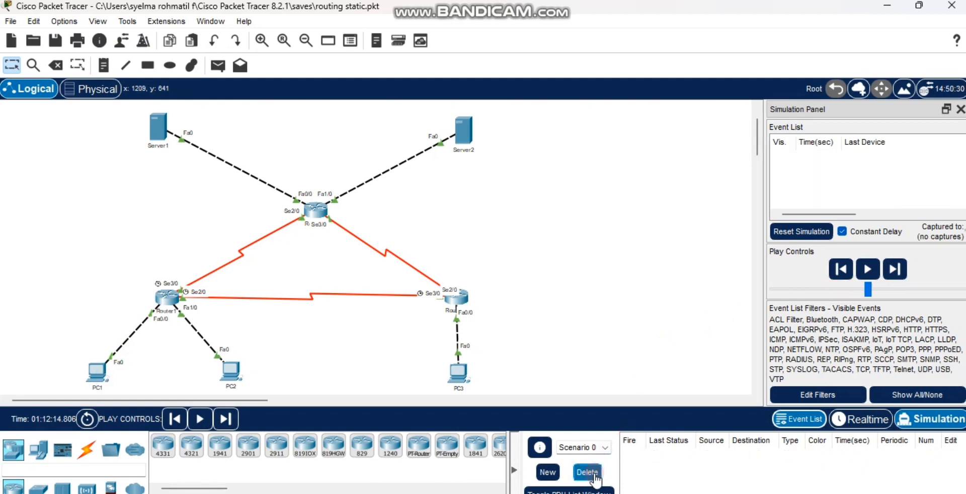
Check the third scenario in the Chrome article, then return to Cisco Packet Tracer and add a simple PDU from PC1 to Server1.
left_click(496, 493)
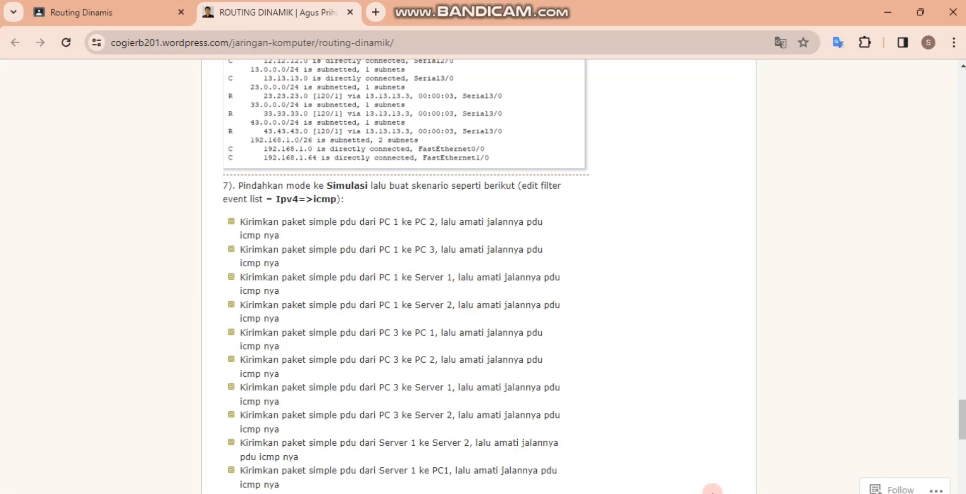
left_click(712, 492)
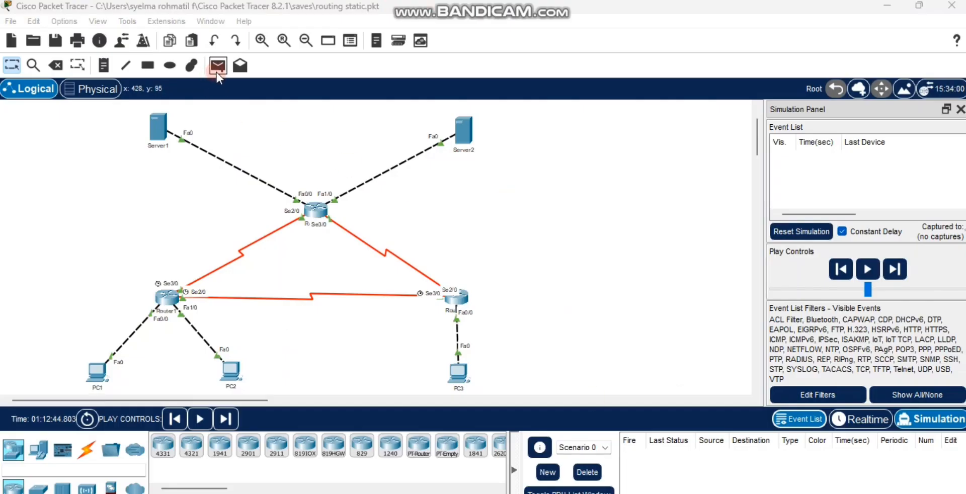
left_click(217, 66)
left_click(97, 373)
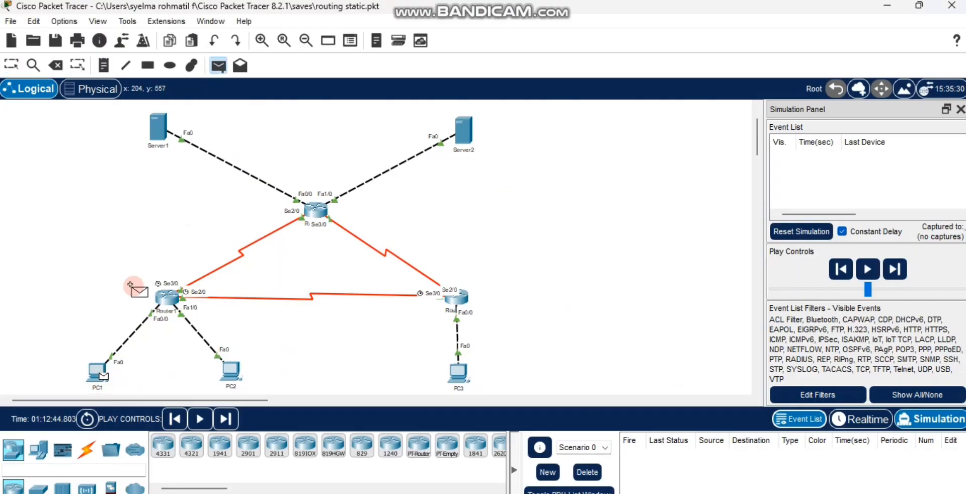
left_click(160, 138)
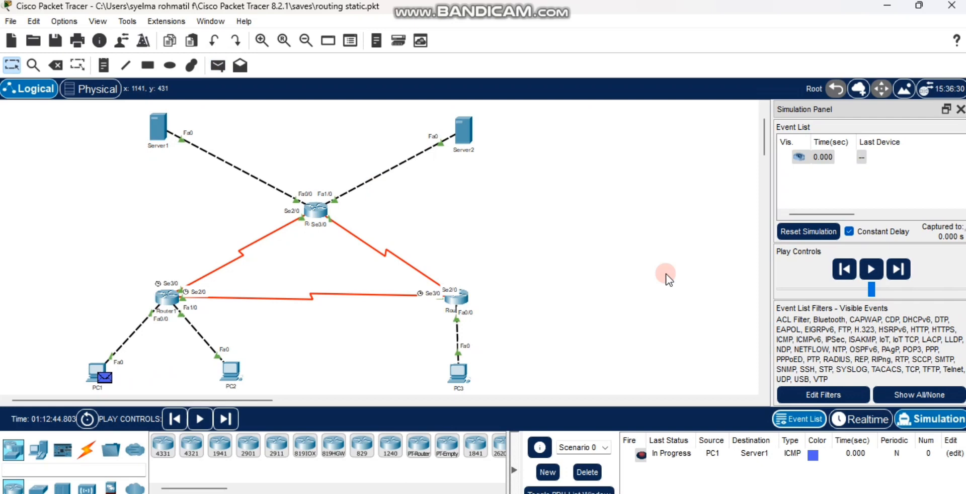
Step the simulation forward event by event until the PC1-to-Server1 exchange gets back to PC1, then delete the scenario.
left_click(899, 272)
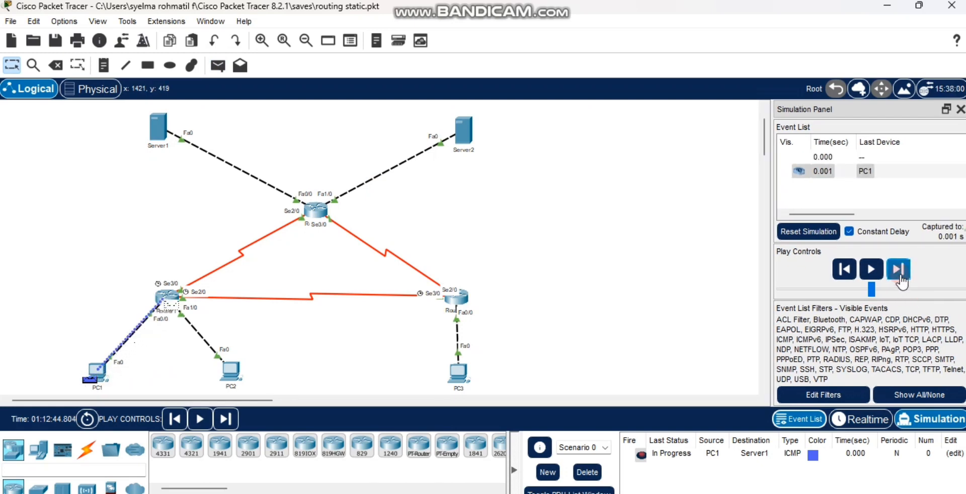
left_click(899, 275)
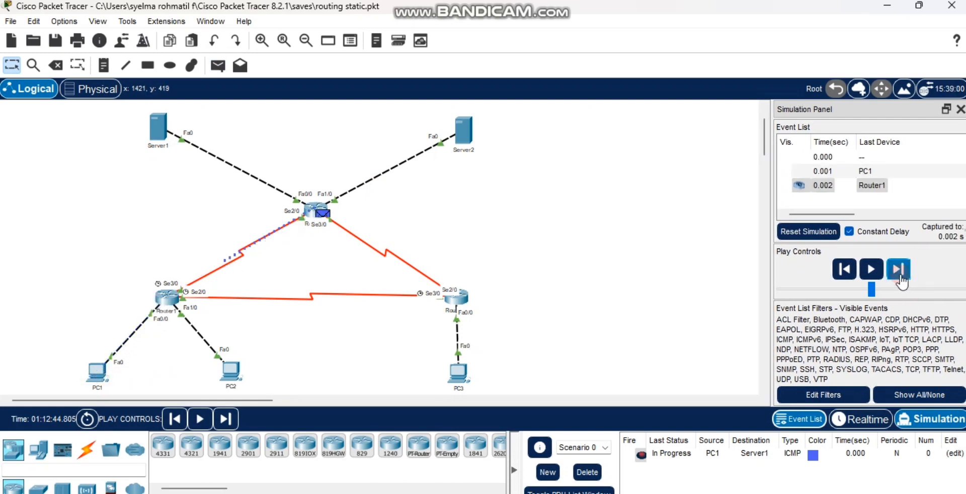
left_click(900, 275)
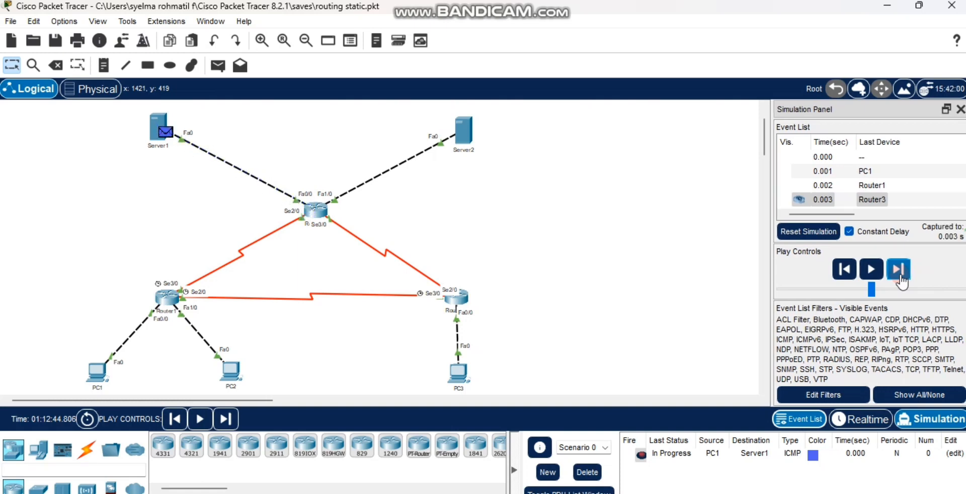
left_click(900, 276)
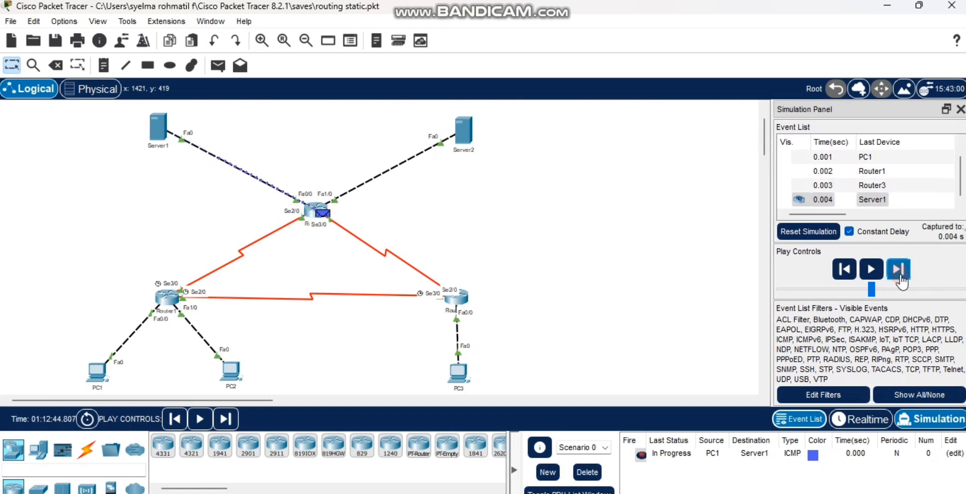
left_click(899, 275)
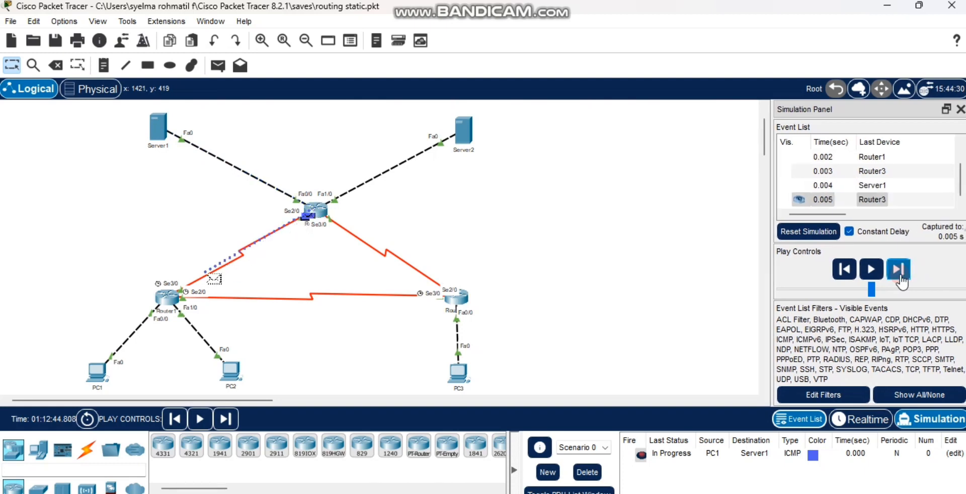
left_click(900, 276)
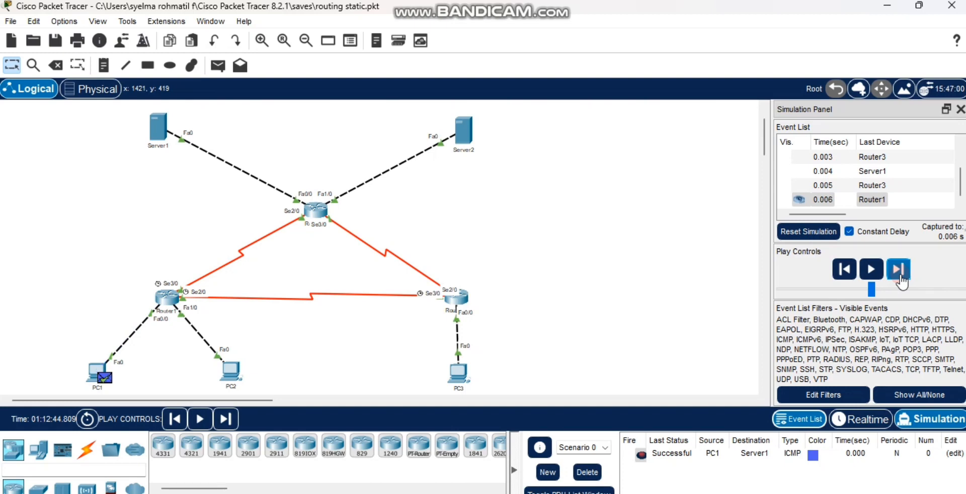
left_click(587, 473)
Check the fourth scenario in the Chrome article, then return to Cisco Packet Tracer and add a simple PDU from PC1 to Server2.
key("alt+Tab")
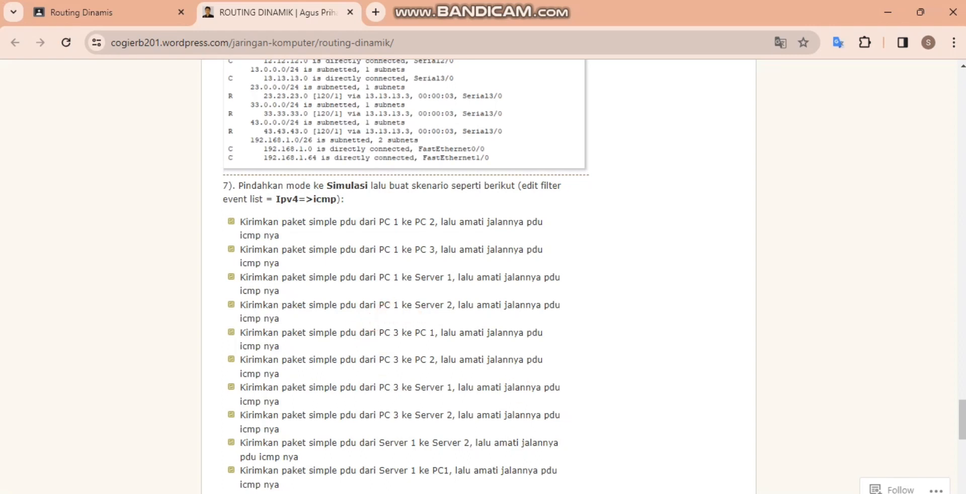
left_click(720, 492)
left_click(218, 65)
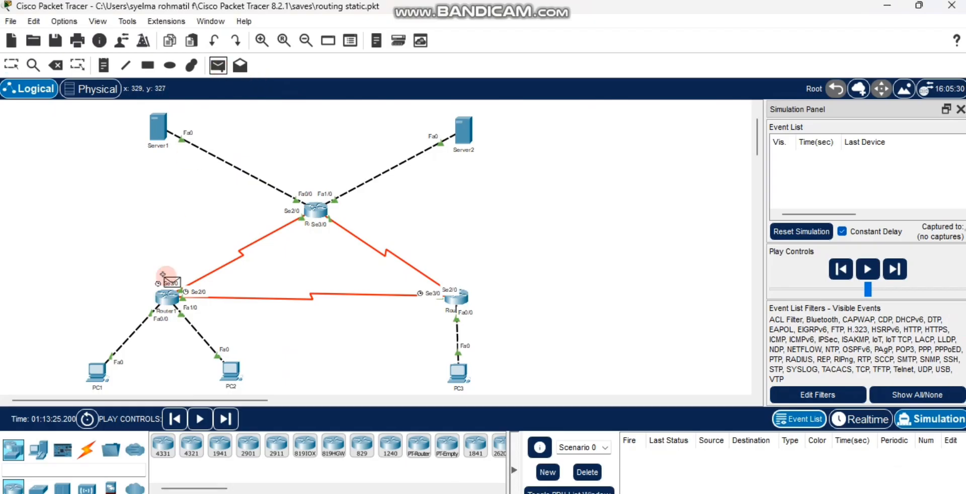
left_click(96, 371)
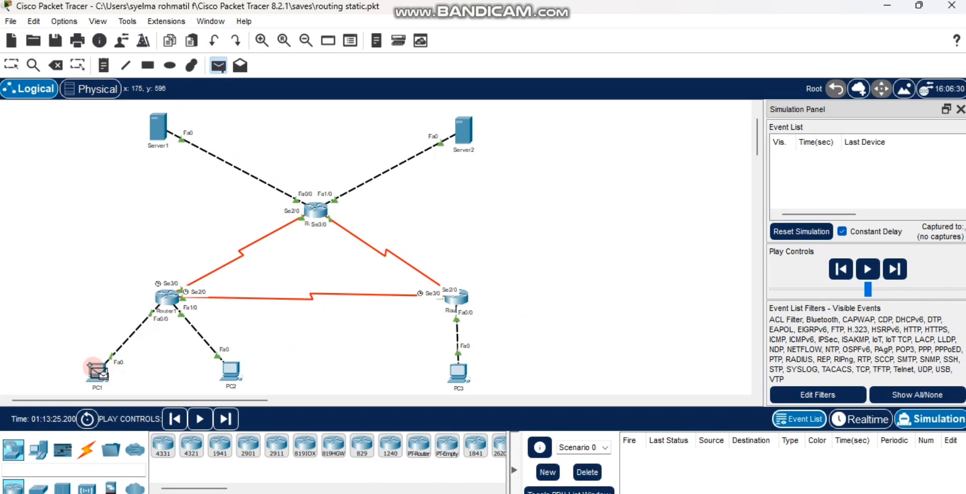
left_click(463, 131)
Step the simulation forward event by event until the PC1-to-Server2 exchange gets back to PC1, then delete the scenario.
left_click(898, 269)
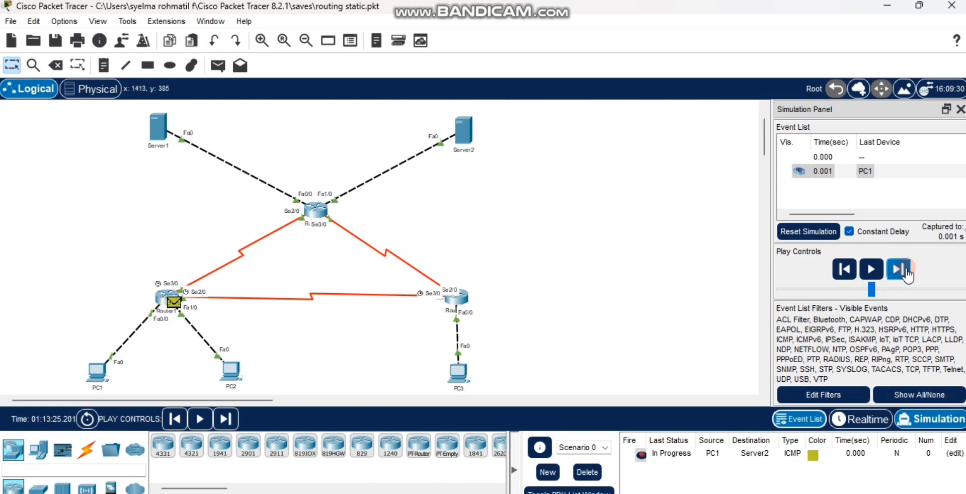
left_click(905, 274)
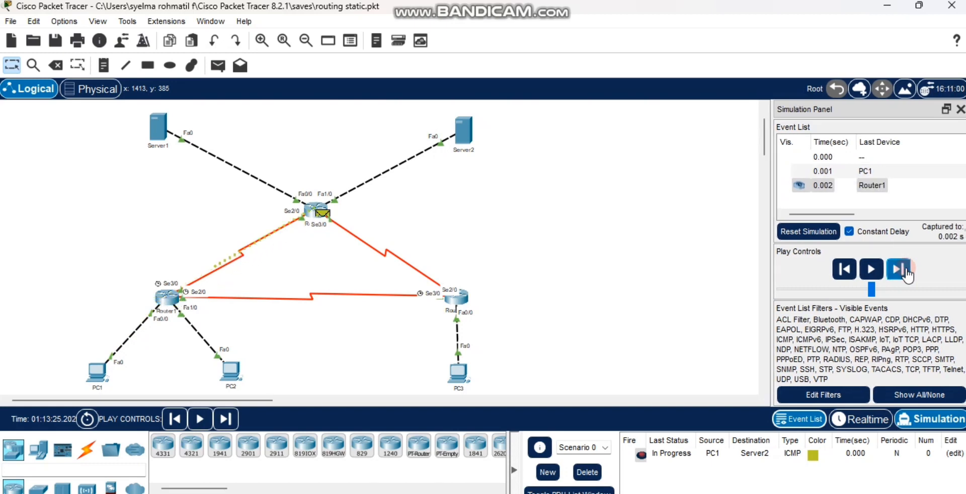
left_click(906, 273)
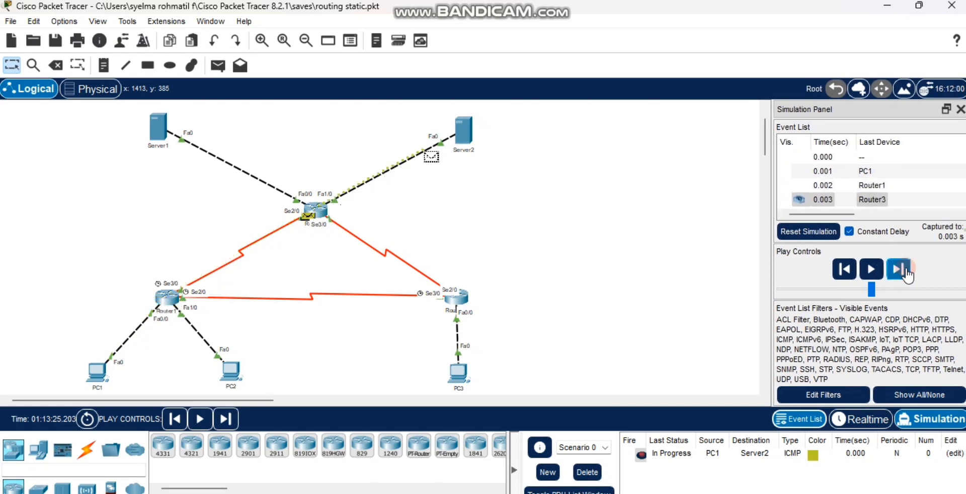
left_click(906, 273)
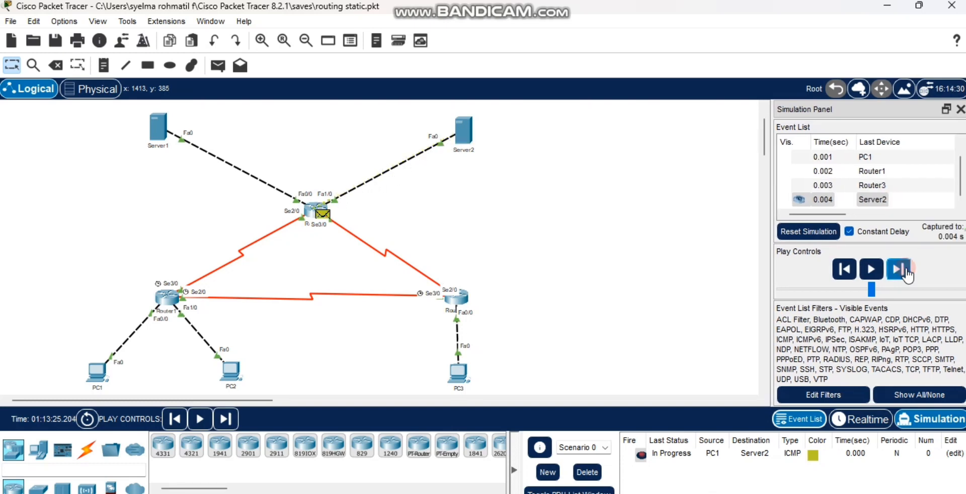
left_click(905, 273)
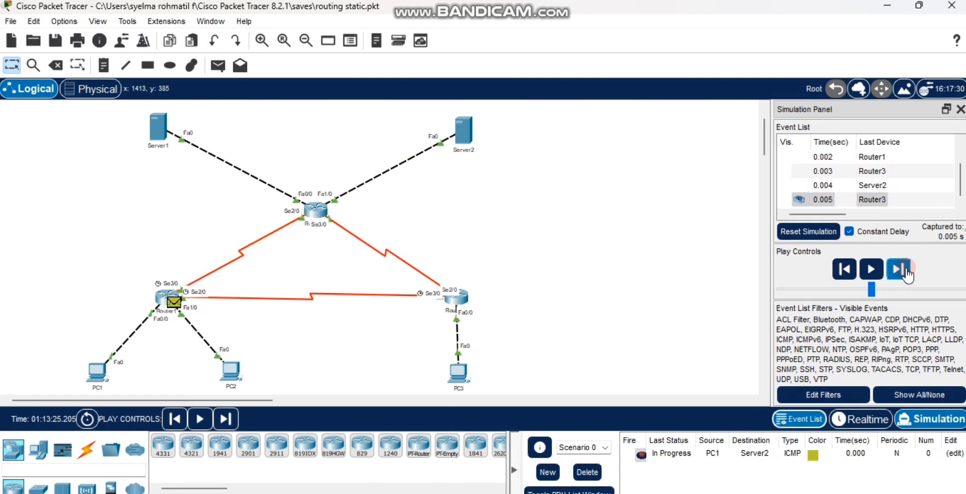
left_click(905, 273)
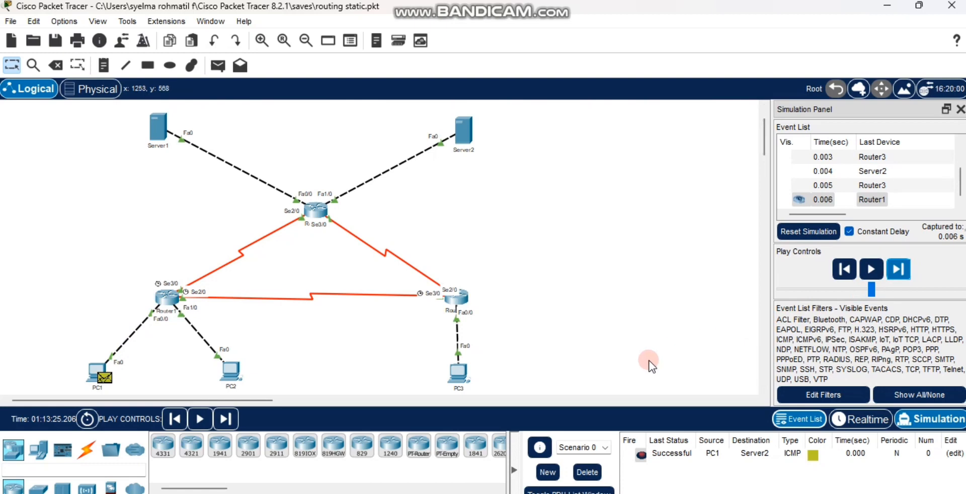
left_click(588, 471)
Check the fifth scenario in the Chrome article, then return to Cisco Packet Tracer and add a simple PDU from PC3 to PC1.
left_click(498, 493)
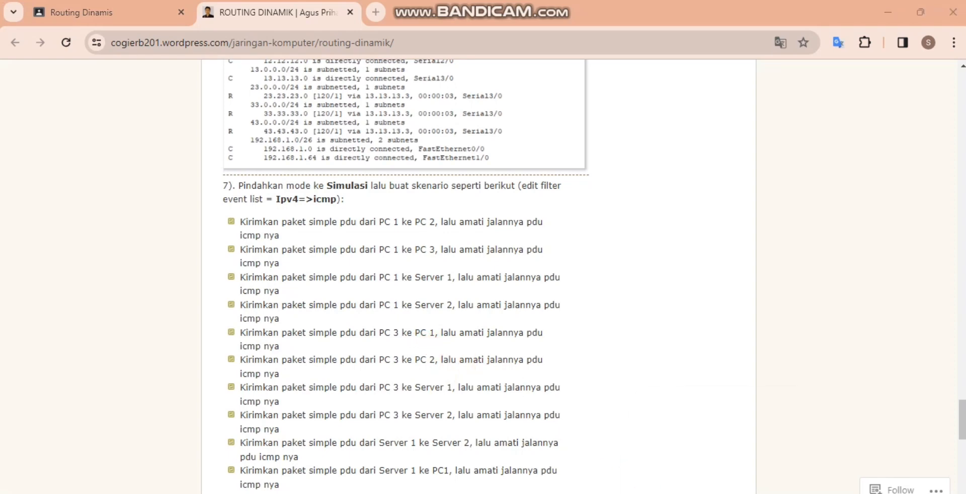
left_click(586, 493)
left_click(223, 73)
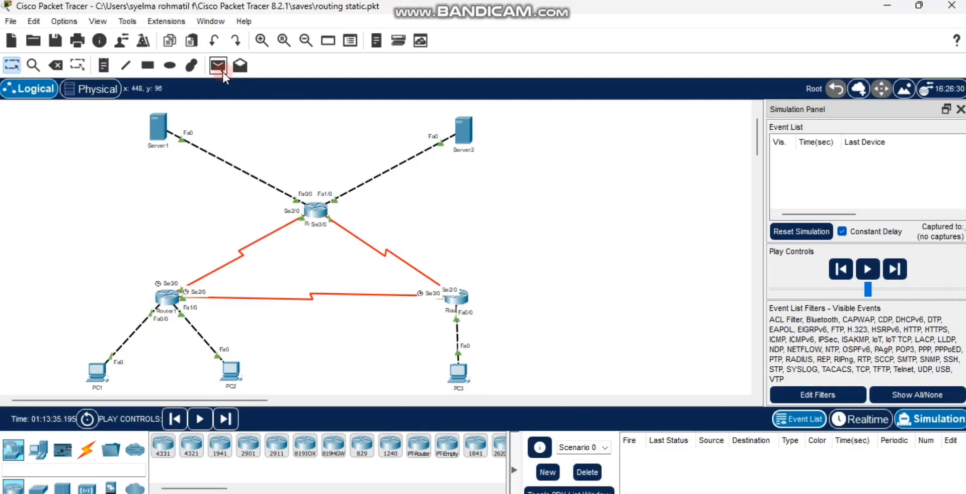
left_click(457, 373)
left_click(98, 360)
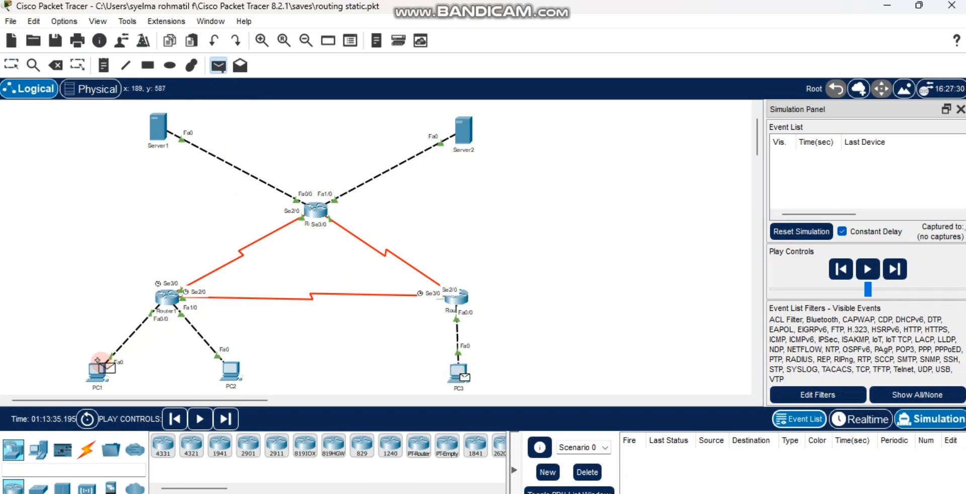
Step the simulation forward event by event until the PC3-to-PC1 exchange gets back to PC3, then delete the scenario.
left_click(898, 272)
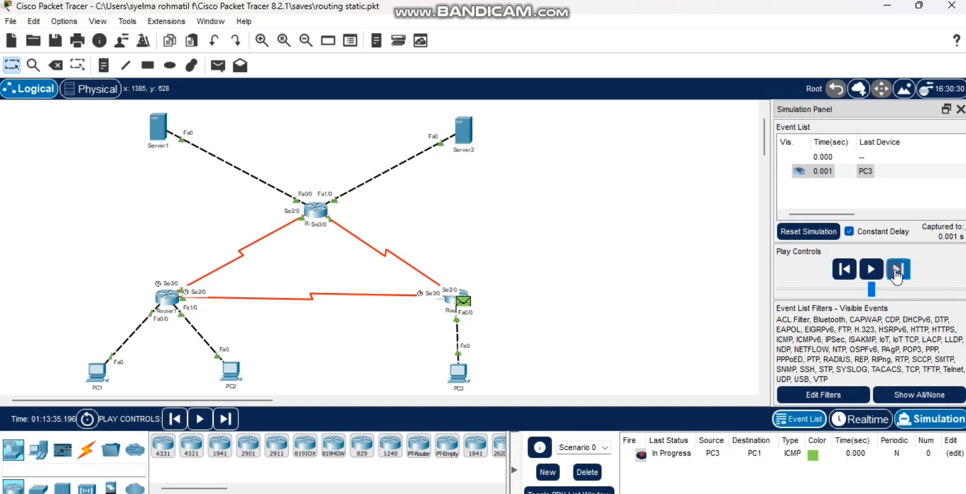
left_click(898, 271)
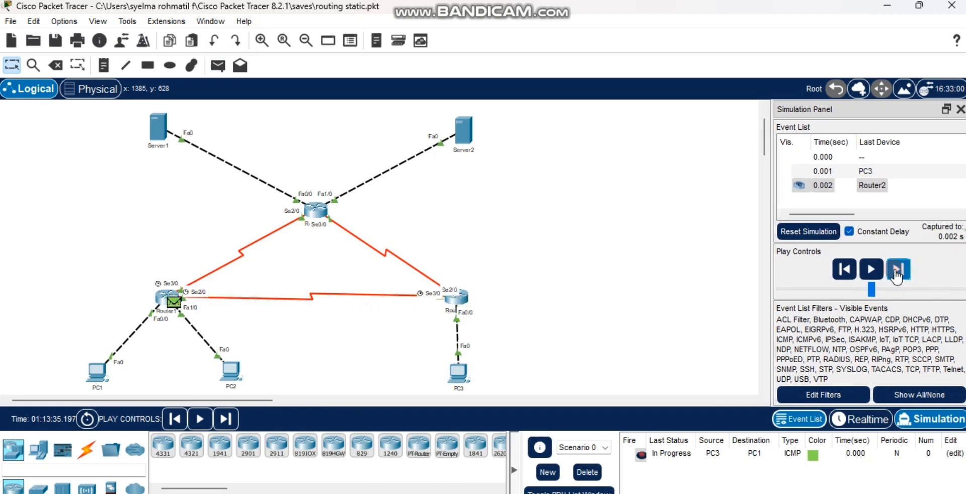
left_click(895, 272)
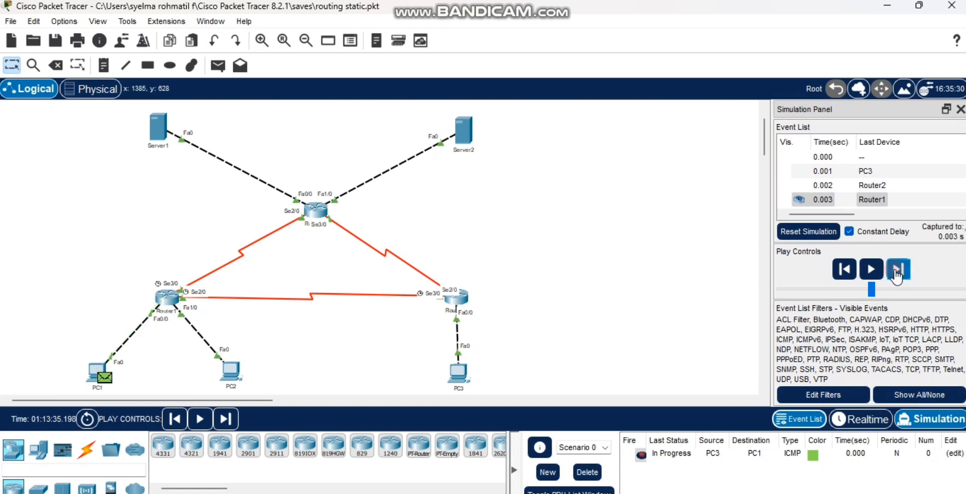
left_click(896, 273)
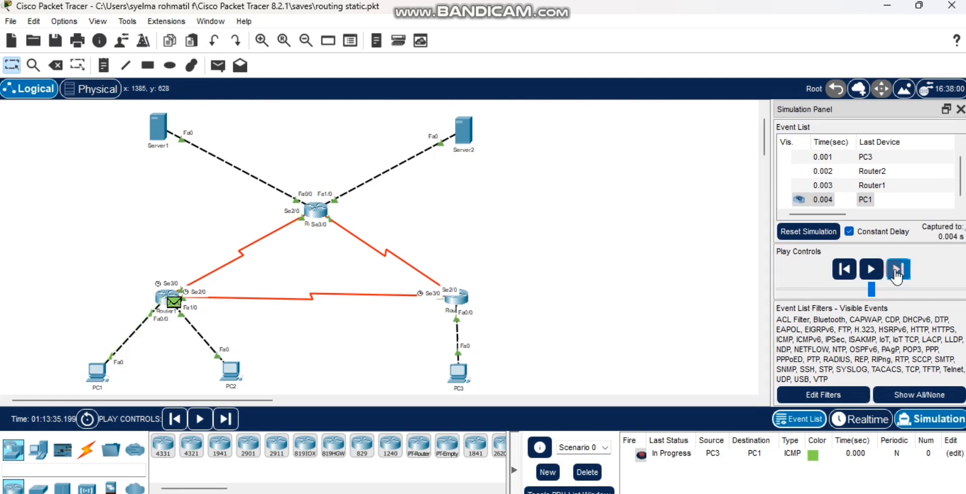
left_click(895, 273)
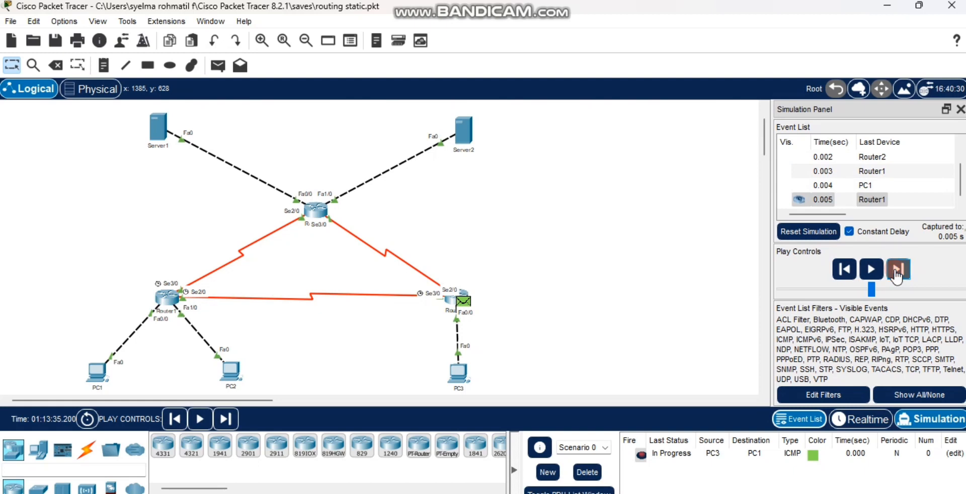
left_click(896, 274)
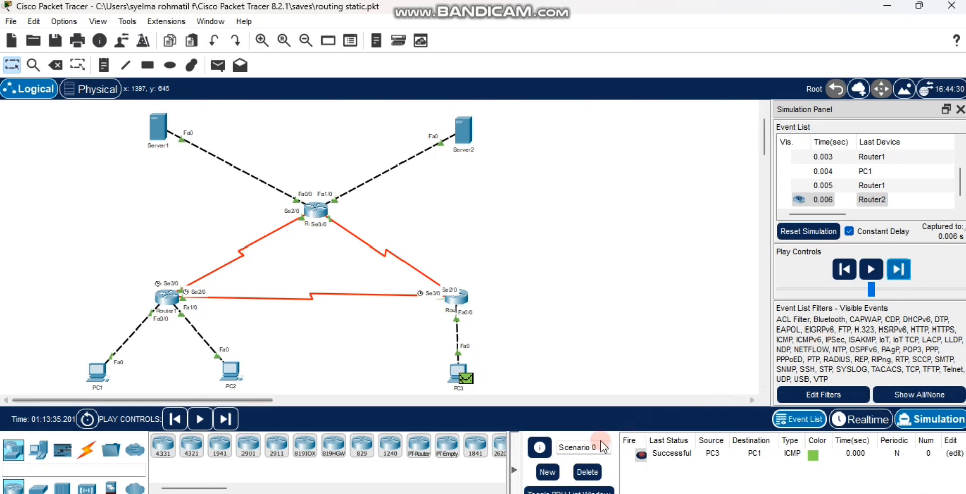
left_click(579, 473)
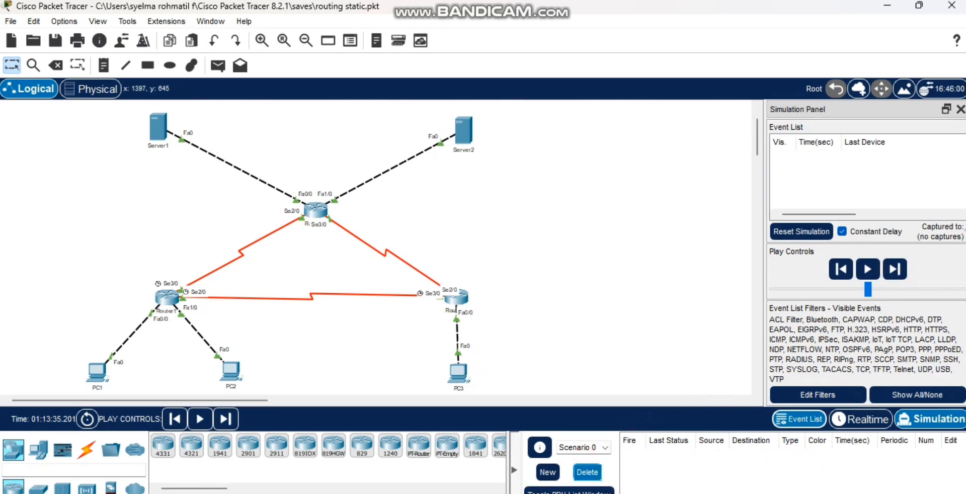
Check the sixth scenario in the Chrome article, then return to Cisco Packet Tracer and add a simple PDU from PC3 to PC2.
left_click(428, 412)
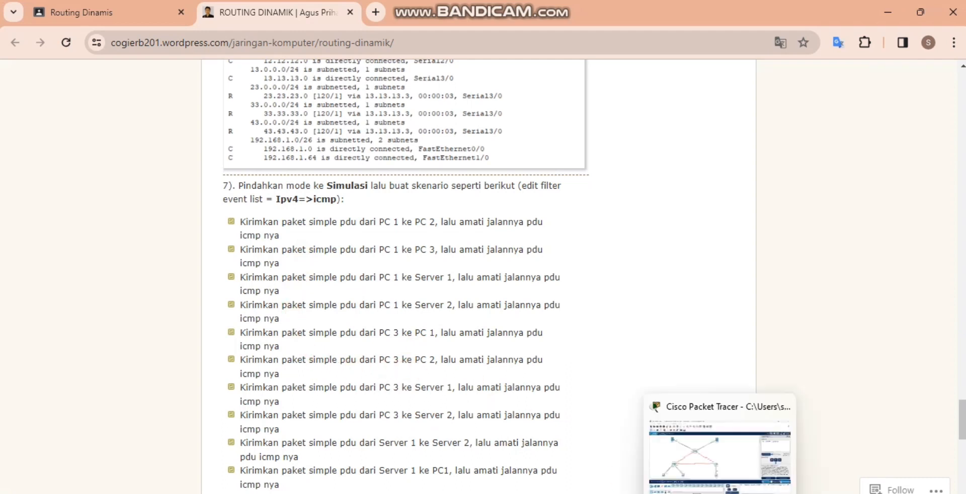
left_click(728, 484)
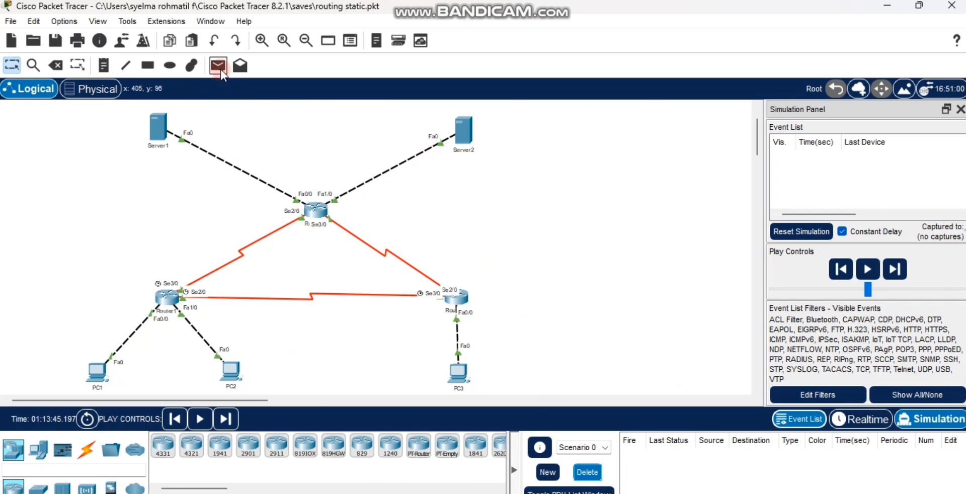
left_click(221, 71)
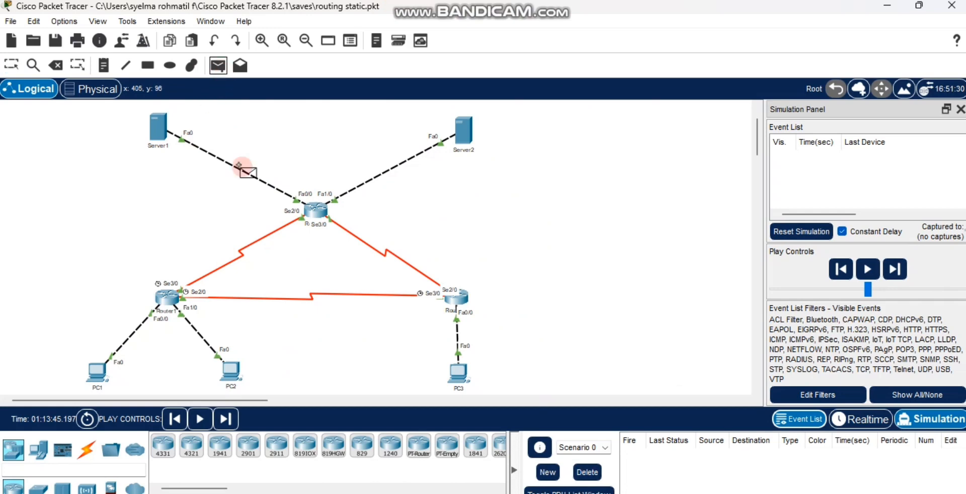
left_click(447, 358)
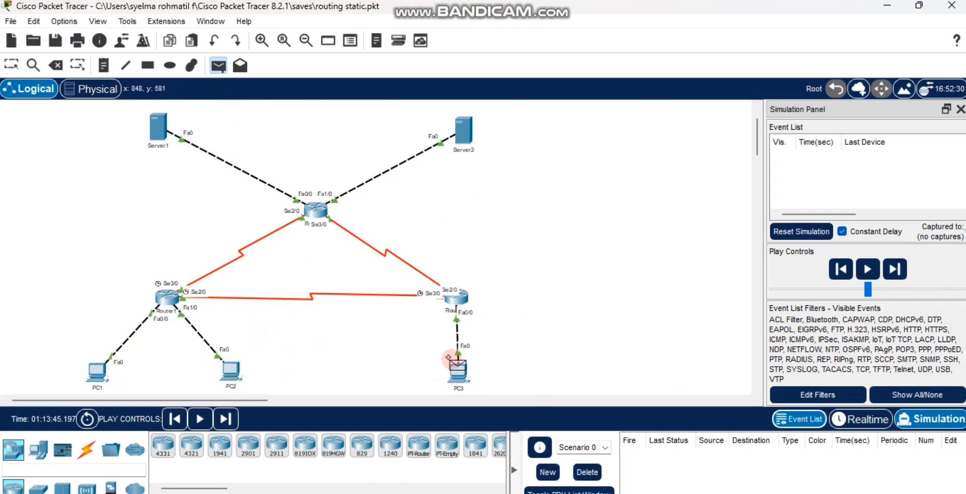
left_click(230, 356)
Step the simulation forward event by event until the PC3-to-PC2 exchange gets back to PC3, then delete the scenario.
left_click(898, 269)
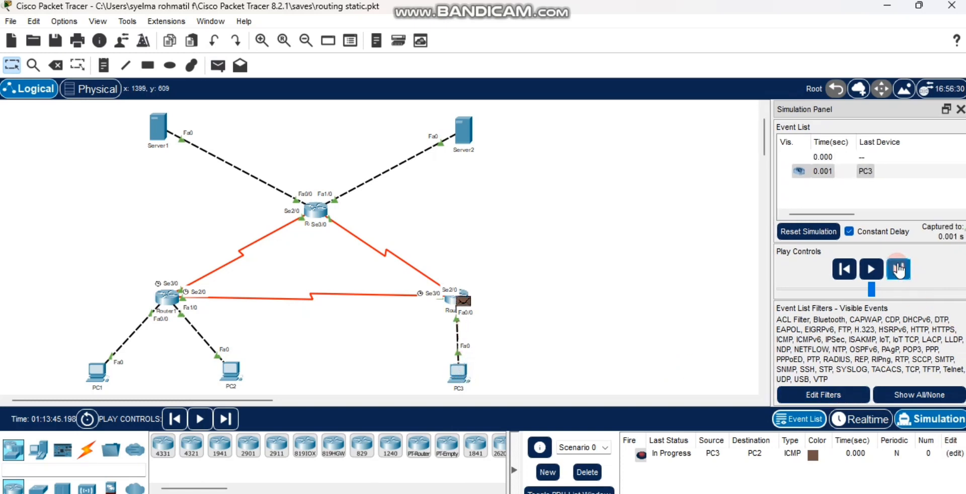
left_click(898, 269)
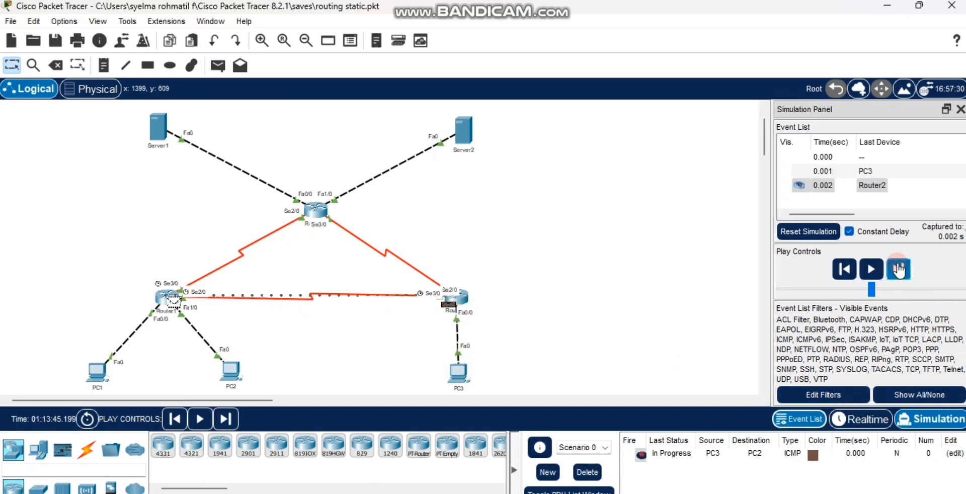
left_click(898, 270)
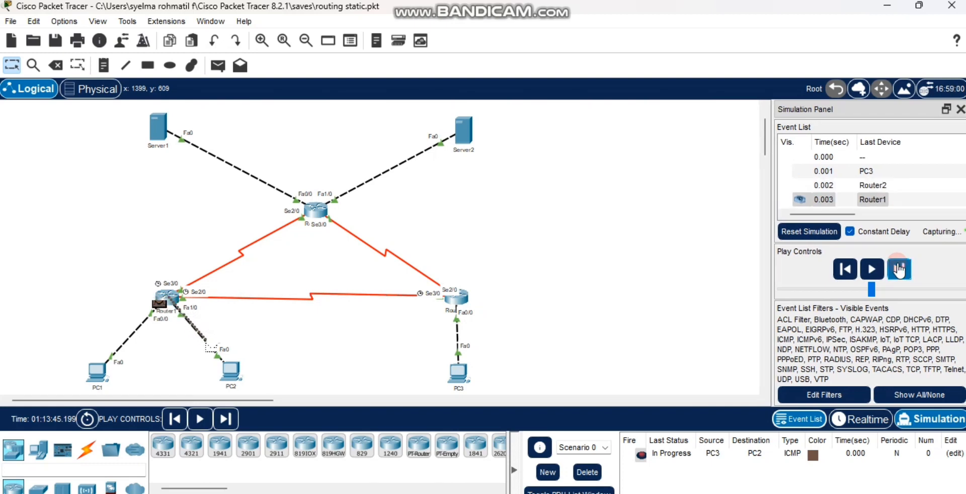
left_click(898, 270)
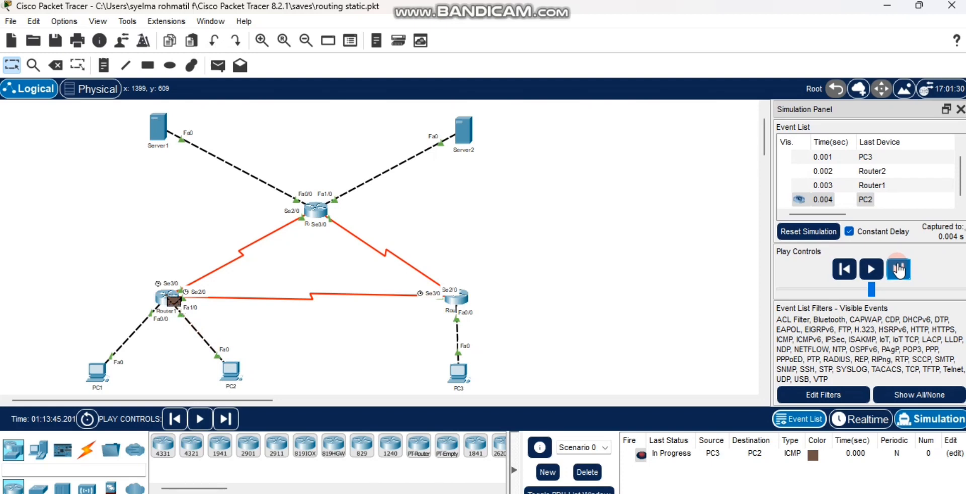
left_click(898, 269)
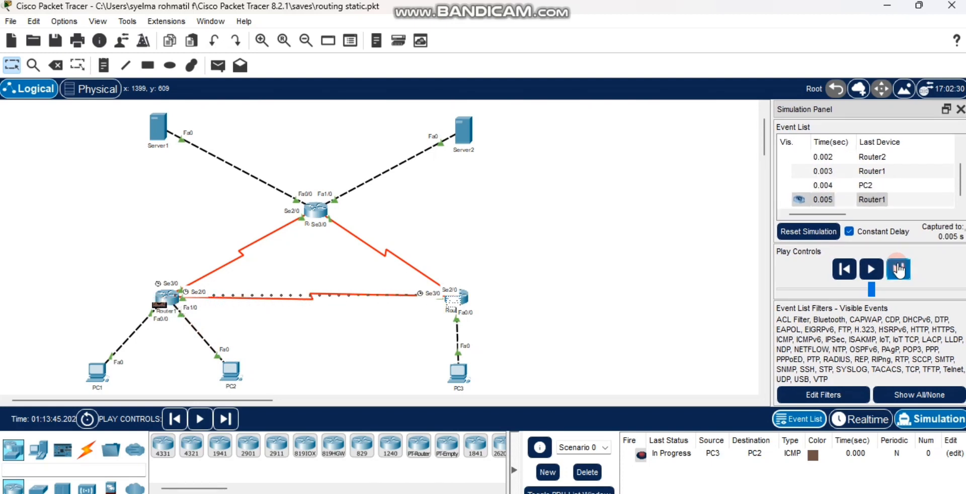
left_click(898, 270)
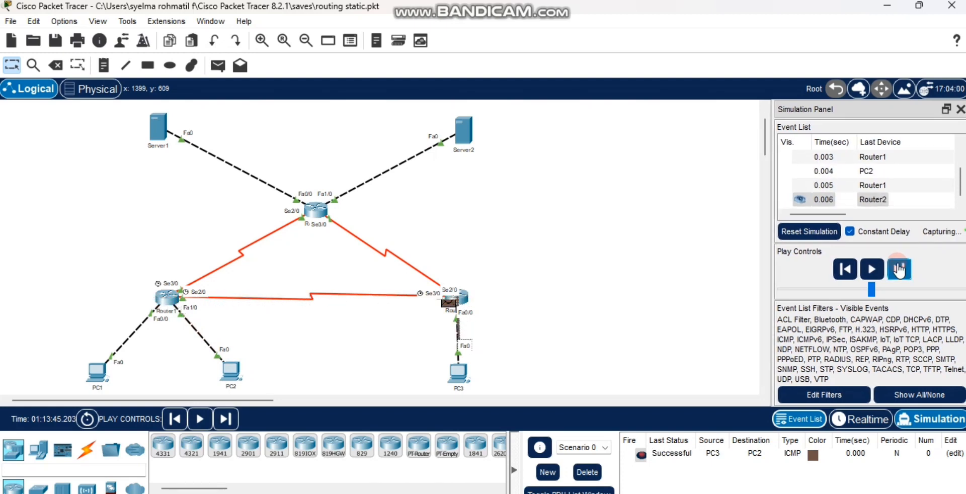
left_click(812, 330)
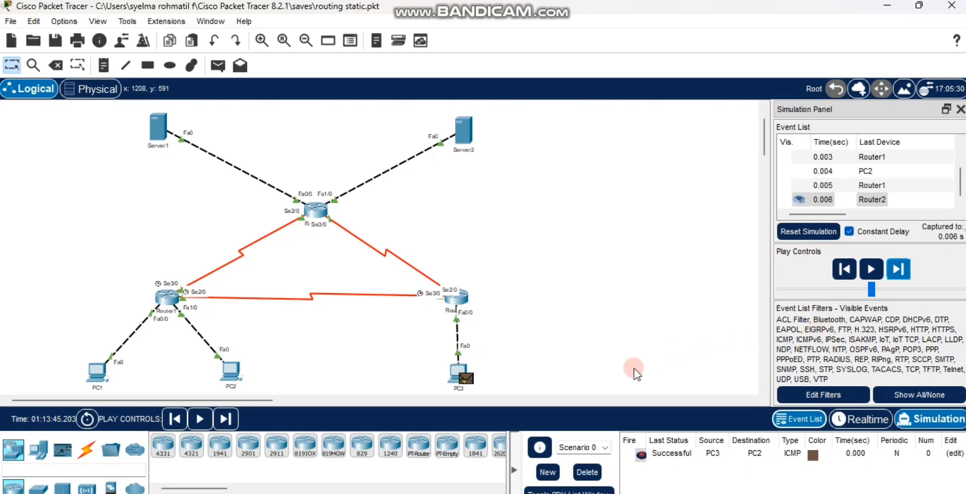
left_click(582, 472)
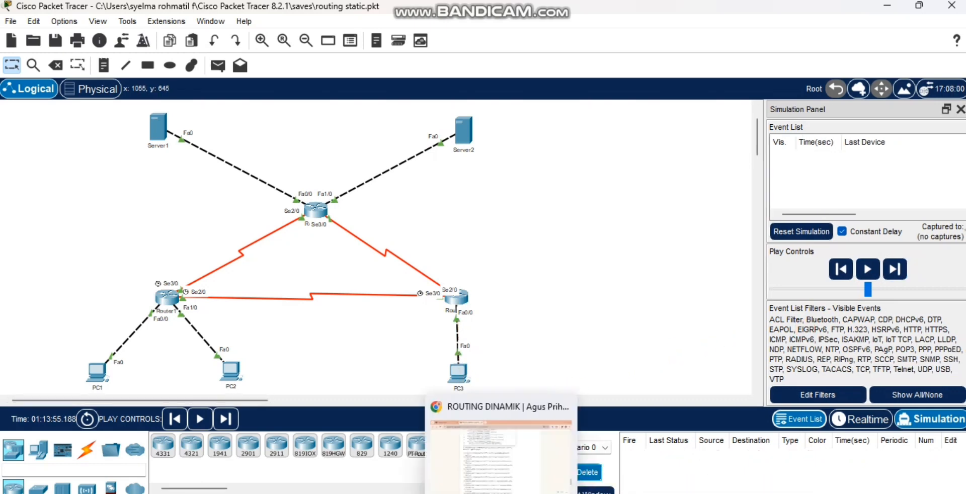
Check the seventh scenario in the Chrome article, then return to Cisco Packet Tracer and add a simple PDU from PC3 to Server1.
left_click(436, 416)
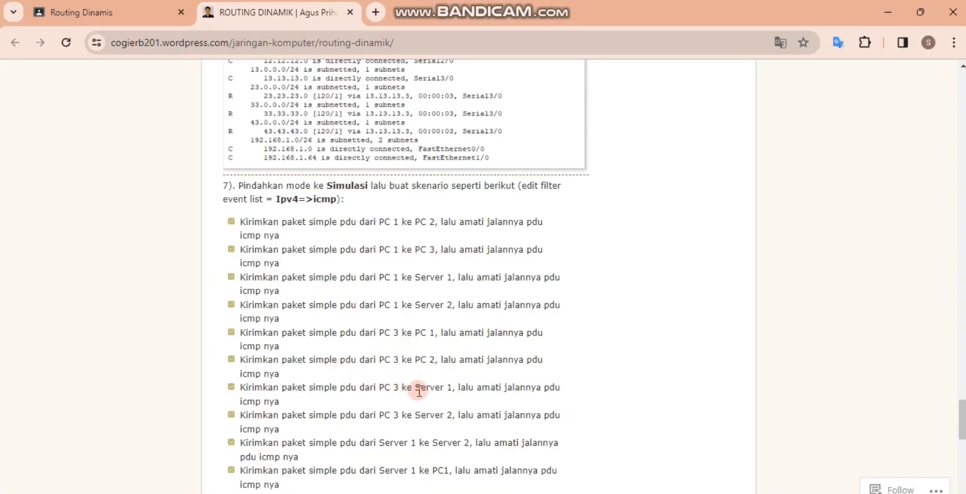
scroll(403, 399, "down", 3)
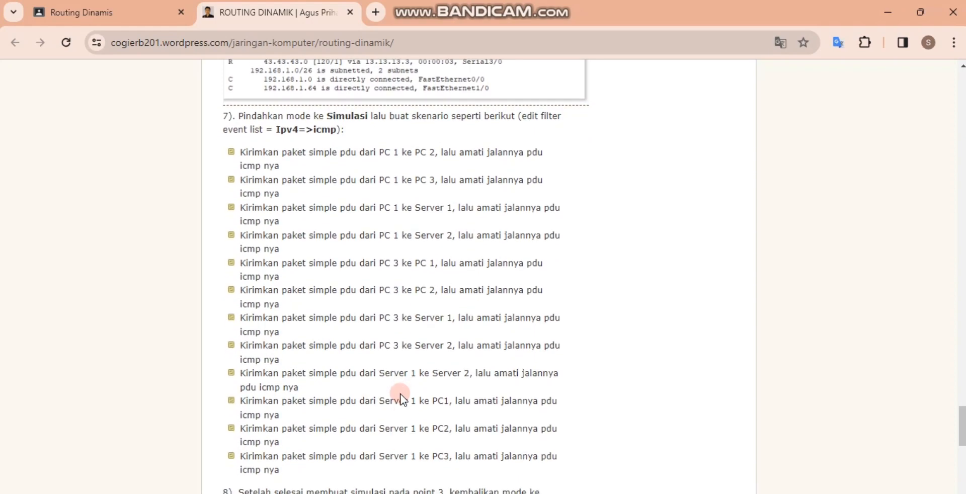
left_click(724, 491)
left_click(217, 65)
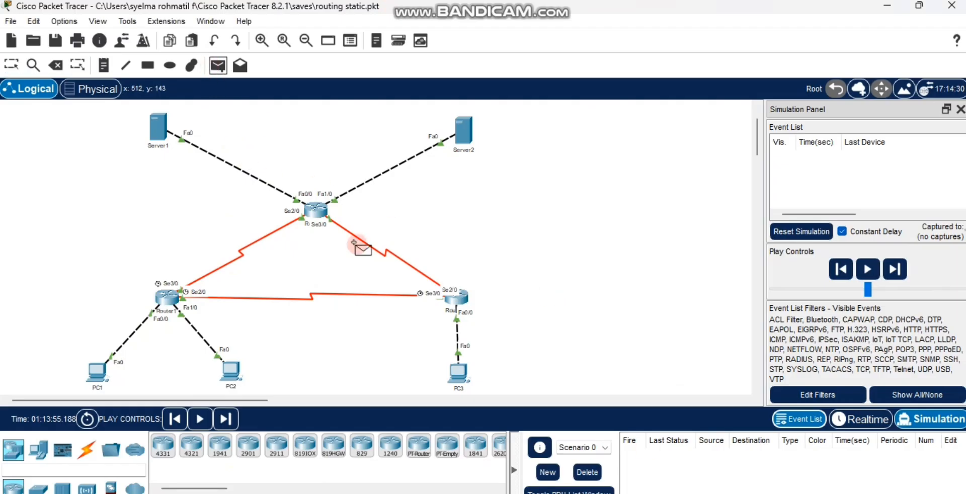
left_click(455, 373)
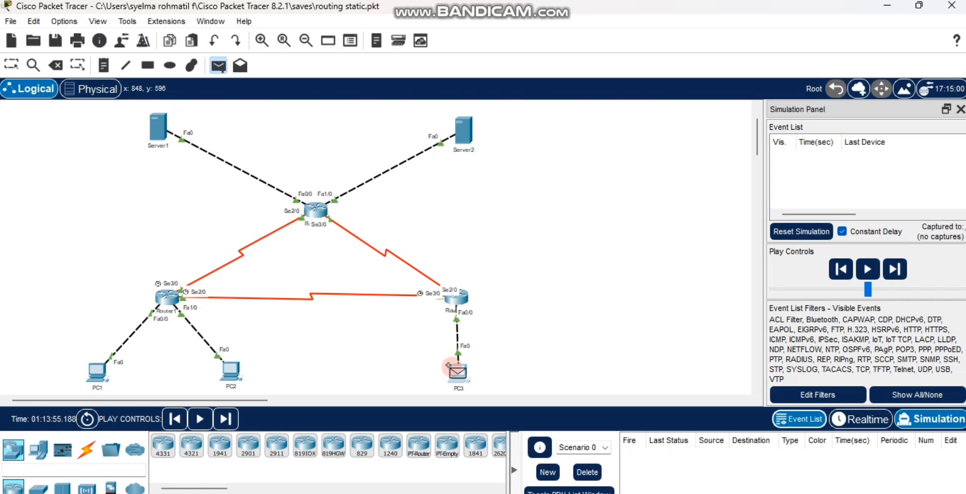
left_click(164, 136)
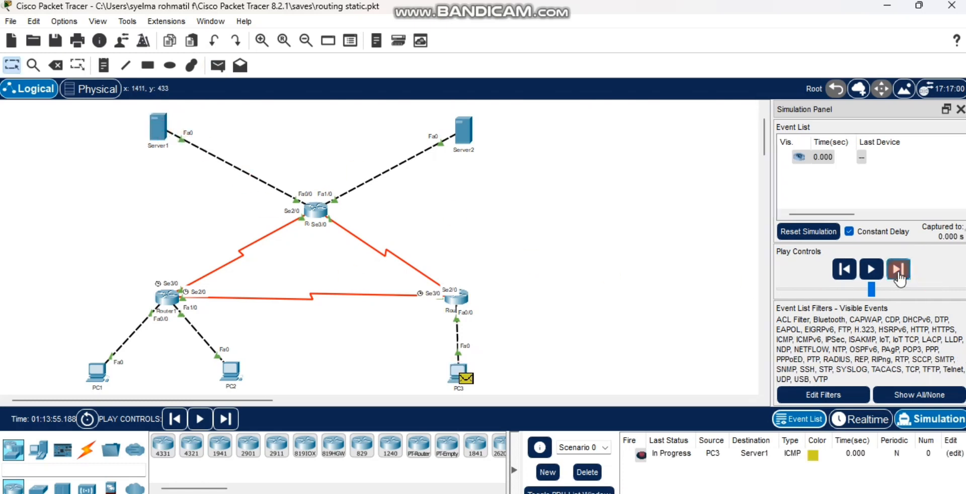
Step the simulation forward event by event until the PC3-to-Server1 exchange gets back to PC3, then delete the scenario.
left_click(898, 270)
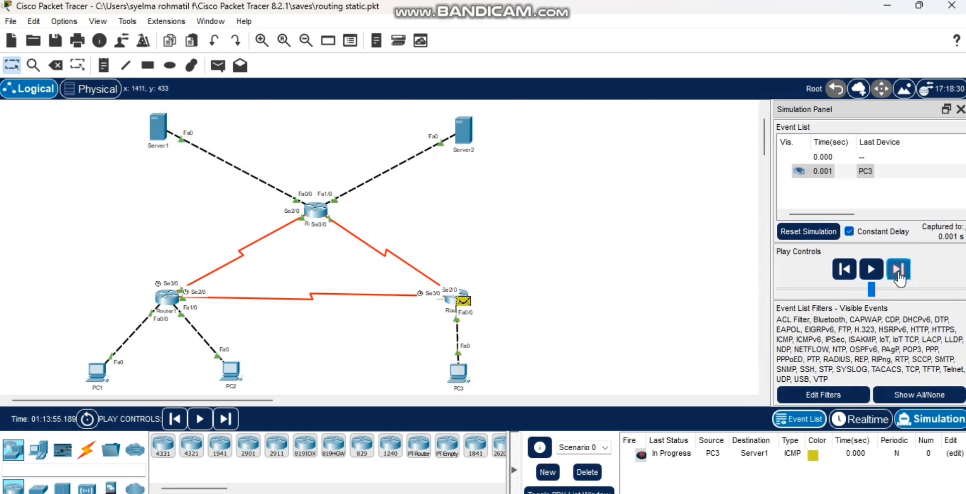
left_click(899, 270)
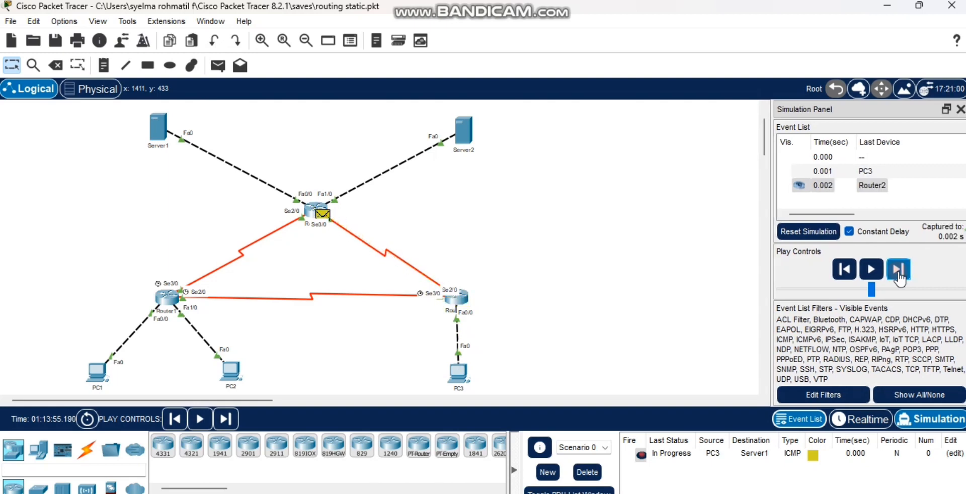
left_click(898, 270)
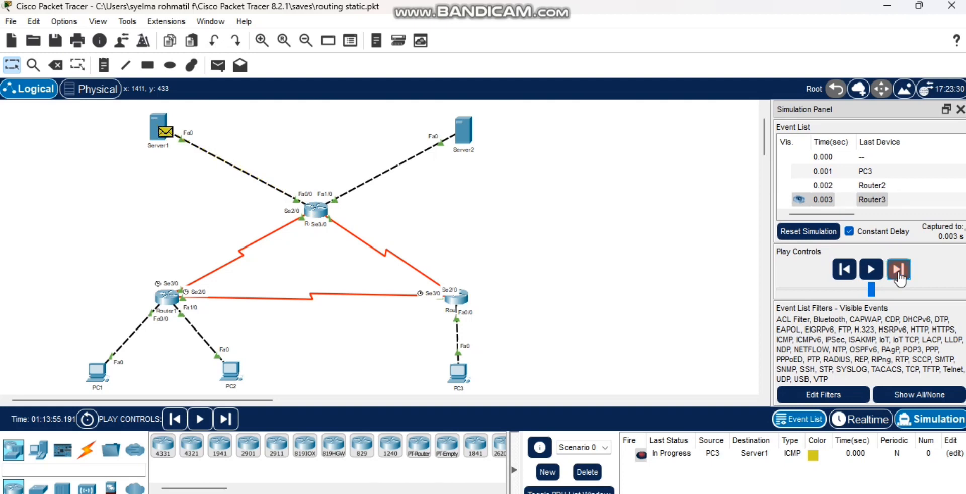
left_click(898, 271)
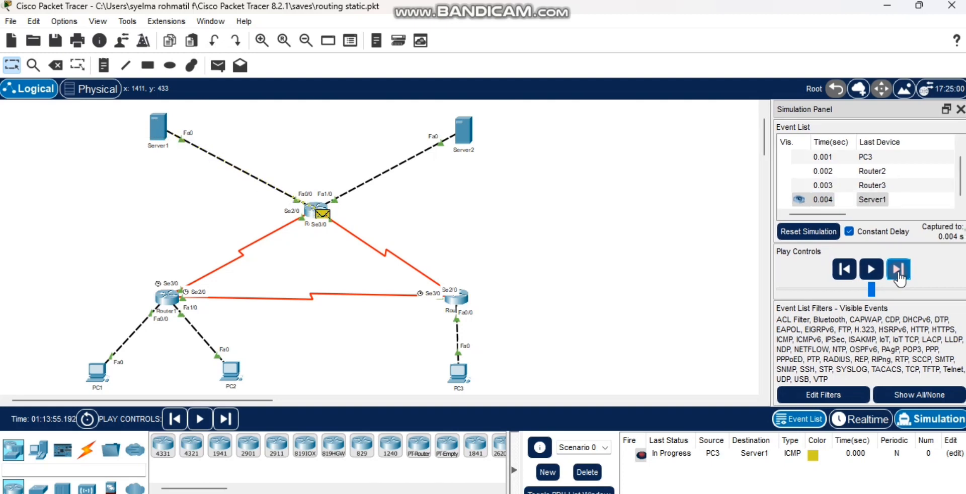
left_click(898, 270)
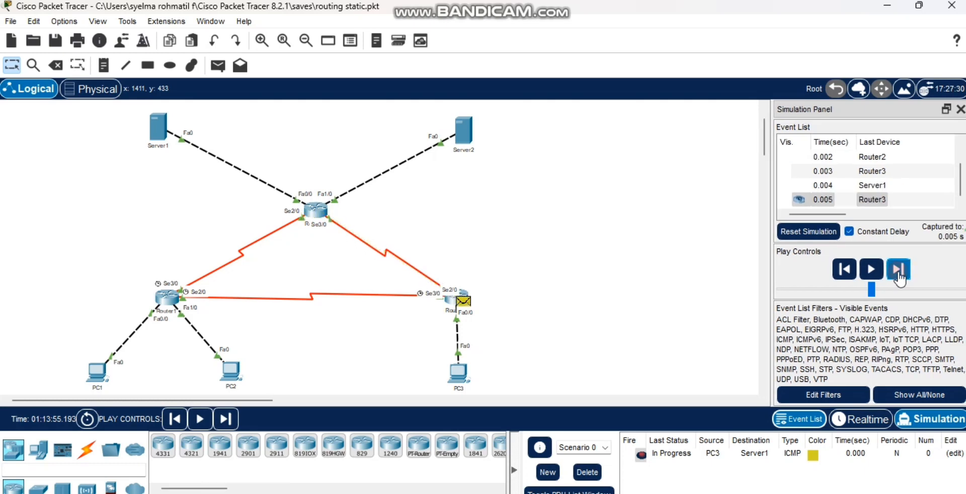
left_click(898, 270)
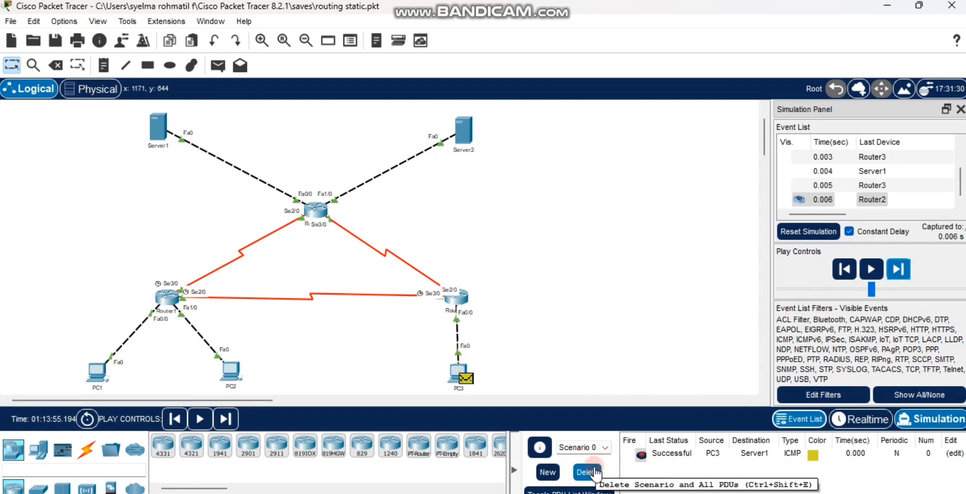
left_click(595, 473)
Check the eighth scenario in the Chrome article, then return to Cisco Packet Tracer and add a simple PDU from PC3 to Server2.
left_click(498, 442)
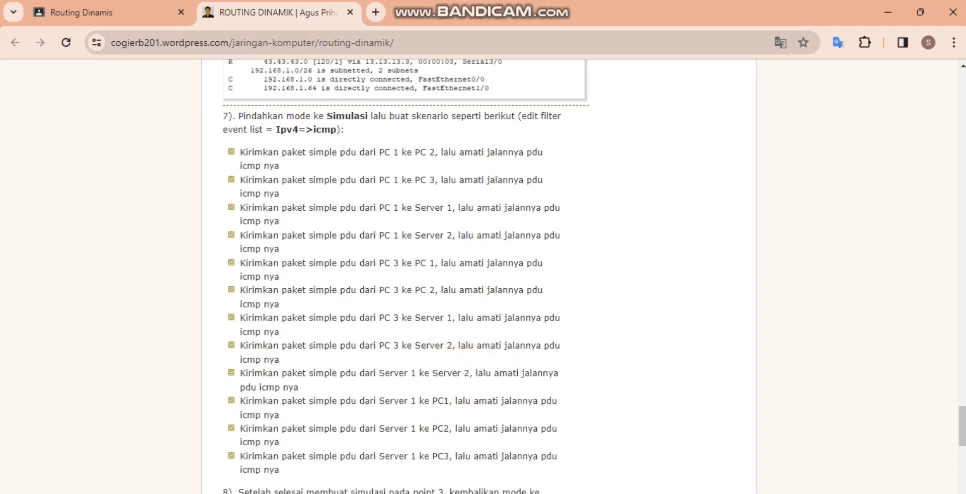
key("alt+Tab")
left_click(218, 66)
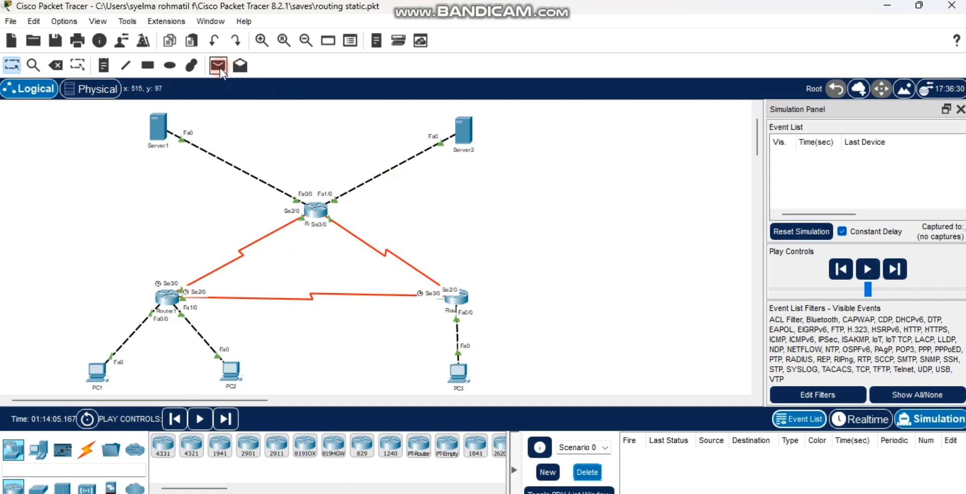
left_click(459, 373)
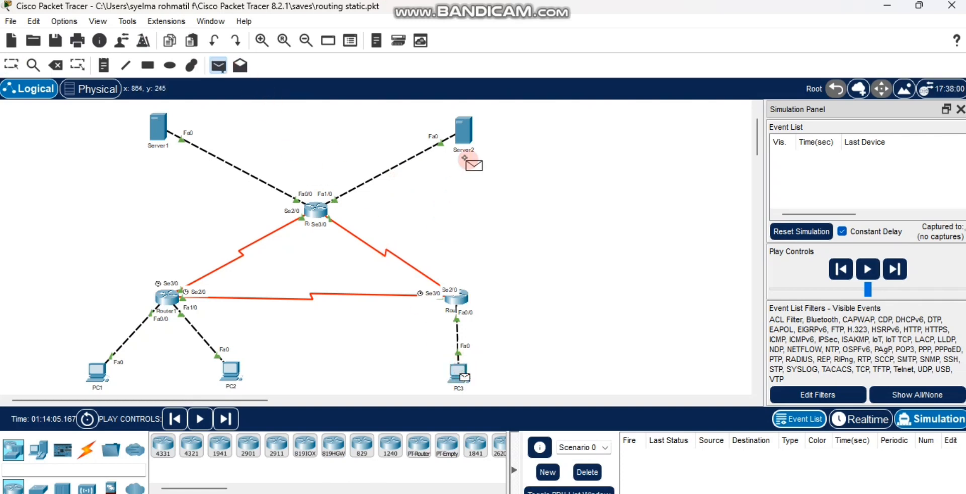
left_click(462, 134)
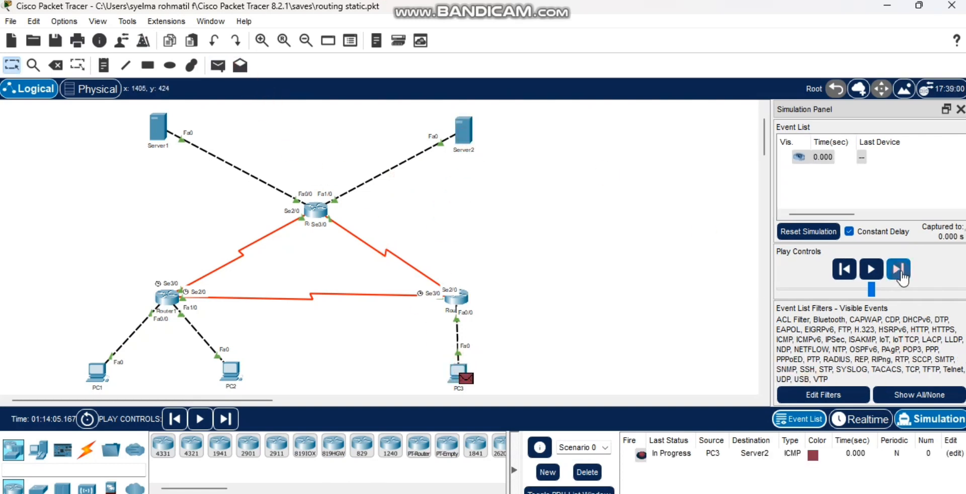
Step the simulation forward event by event until the PC3-to-Server2 exchange gets back to PC3, then delete the scenario.
left_click(898, 270)
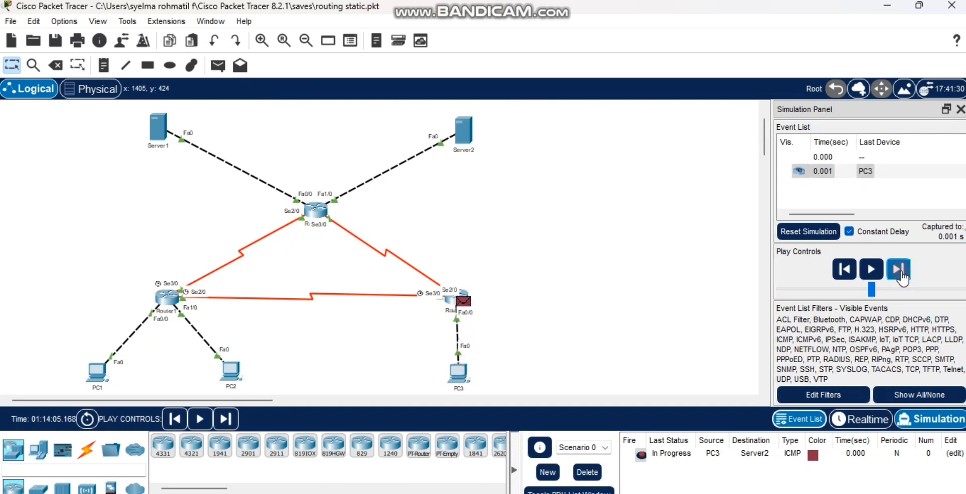
left_click(903, 278)
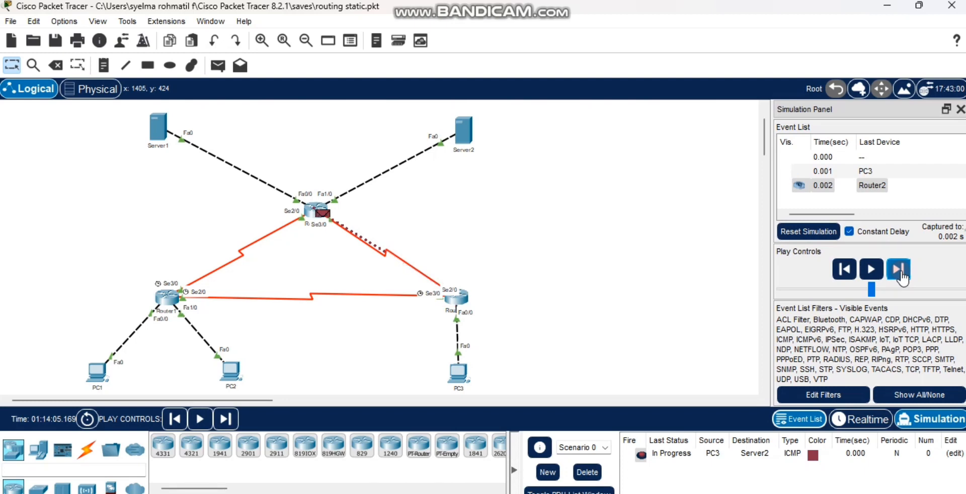
left_click(899, 271)
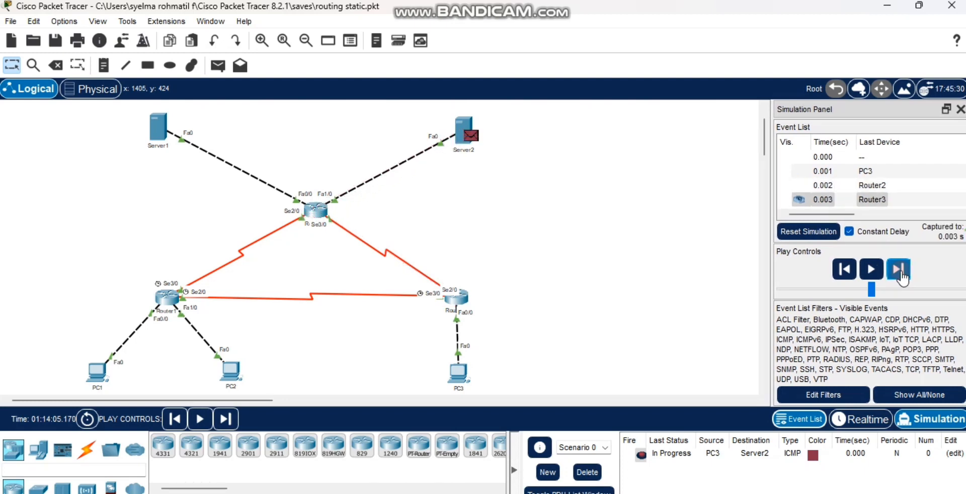
left_click(899, 271)
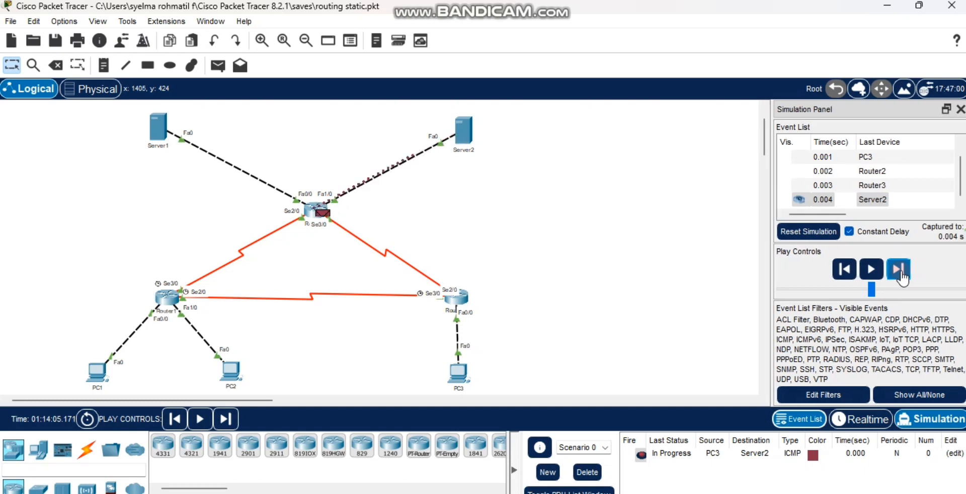
left_click(899, 272)
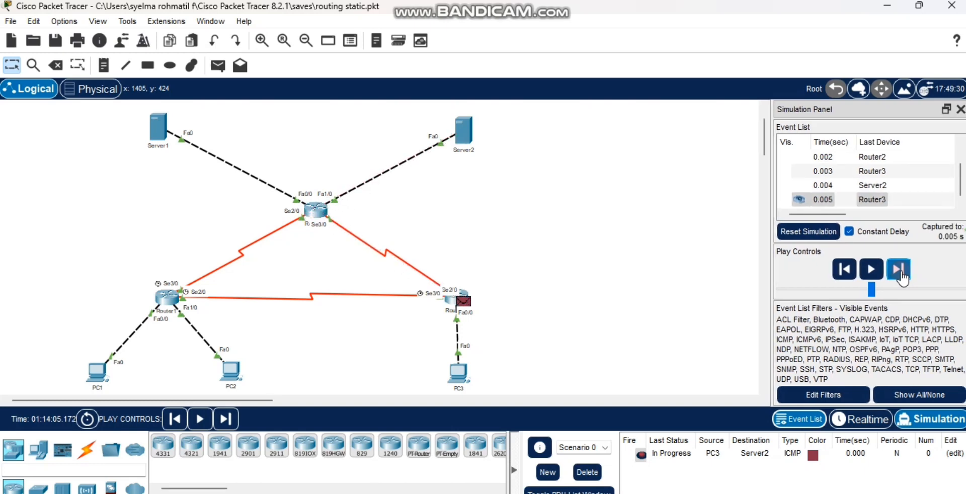
left_click(900, 273)
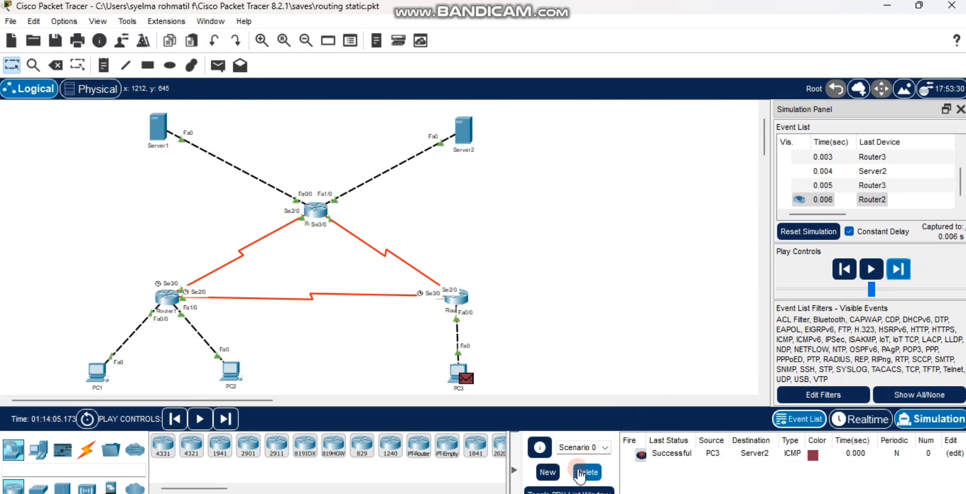
left_click(587, 468)
Check the ninth scenario in the Chrome article, then return to Cisco Packet Tracer and add a simple PDU from Server1 to Server2.
left_click(538, 448)
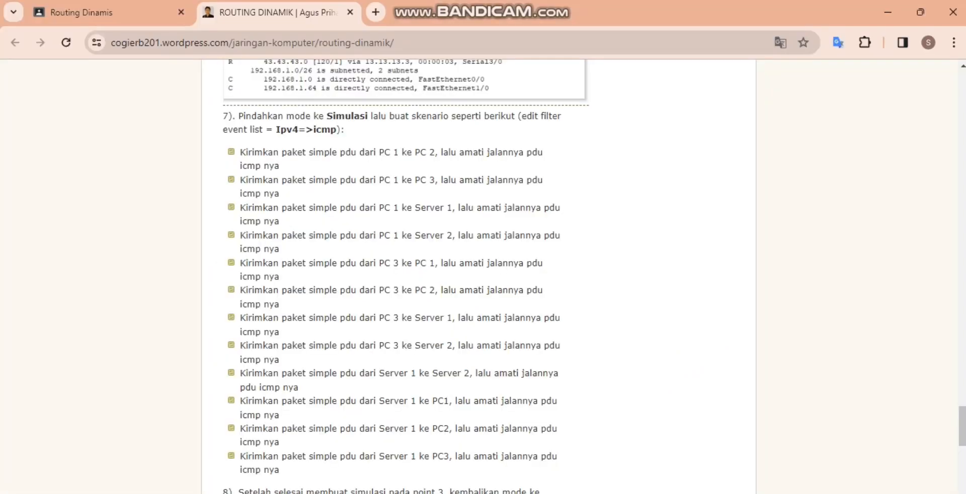
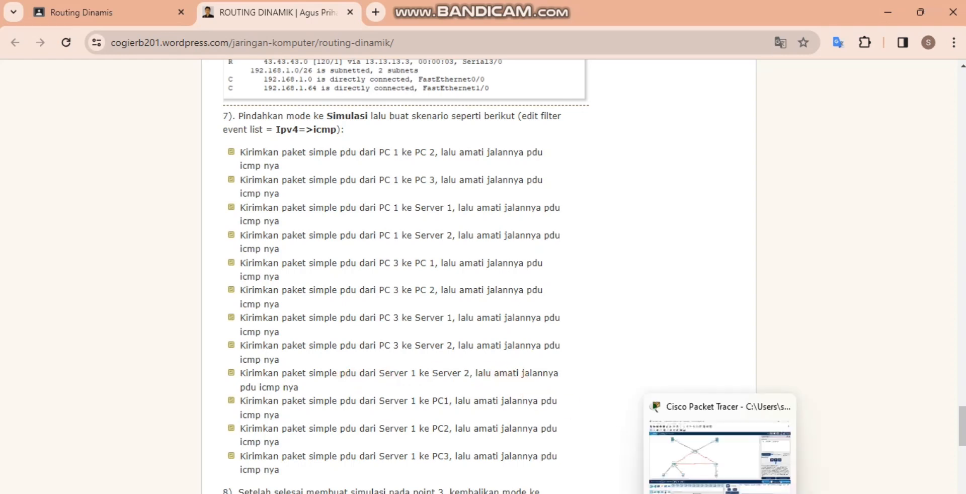
left_click(719, 493)
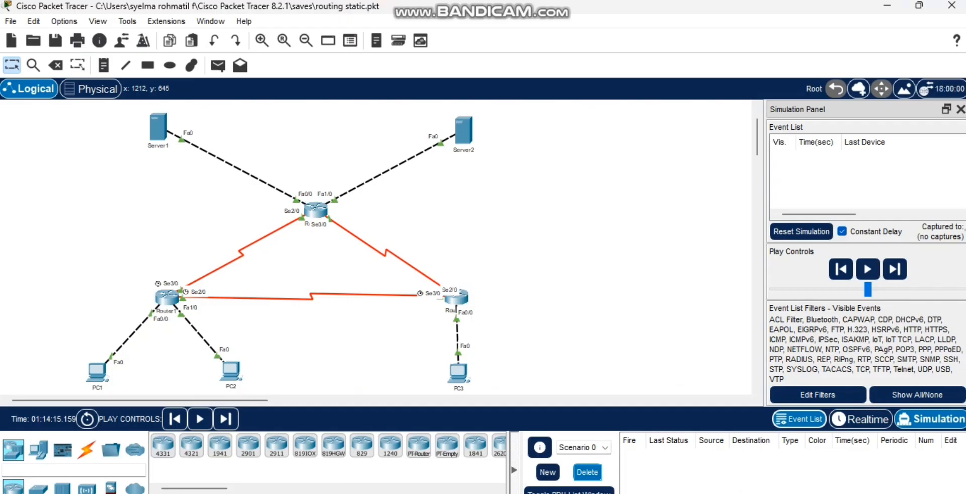
left_click(217, 65)
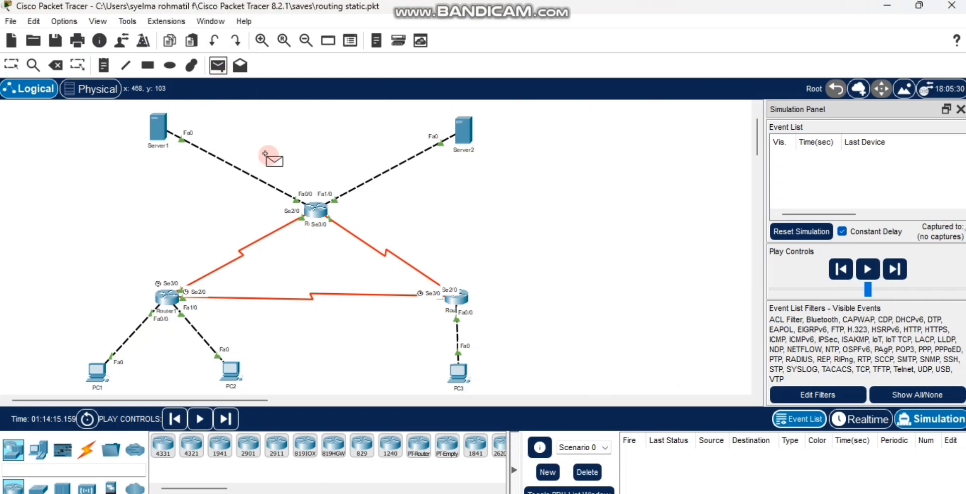
left_click(156, 129)
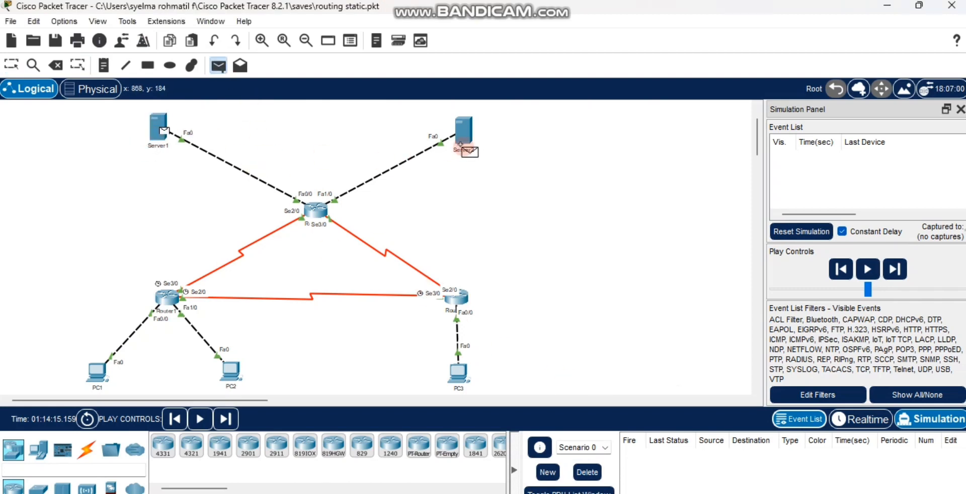
left_click(461, 144)
Step the simulation forward event by event until the Server1-to-Server2 exchange gets back to Server1, then delete the scenario.
left_click(899, 270)
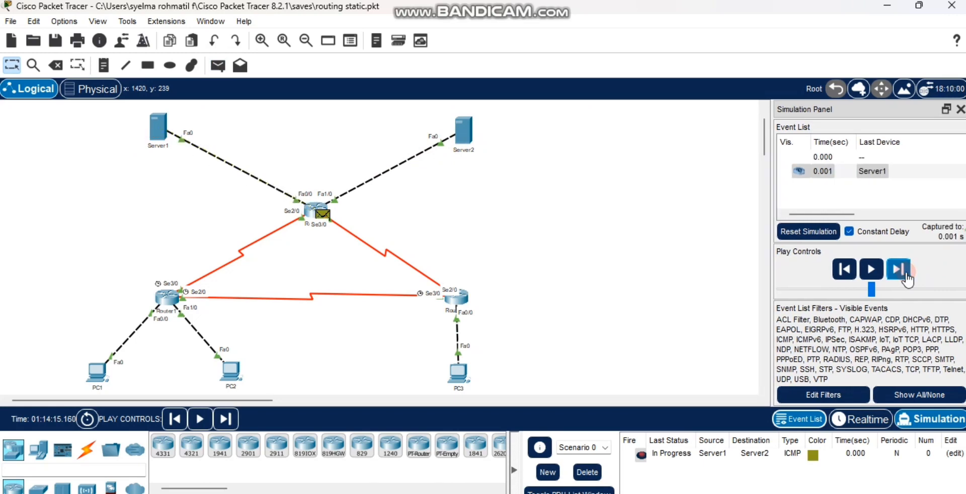
left_click(898, 270)
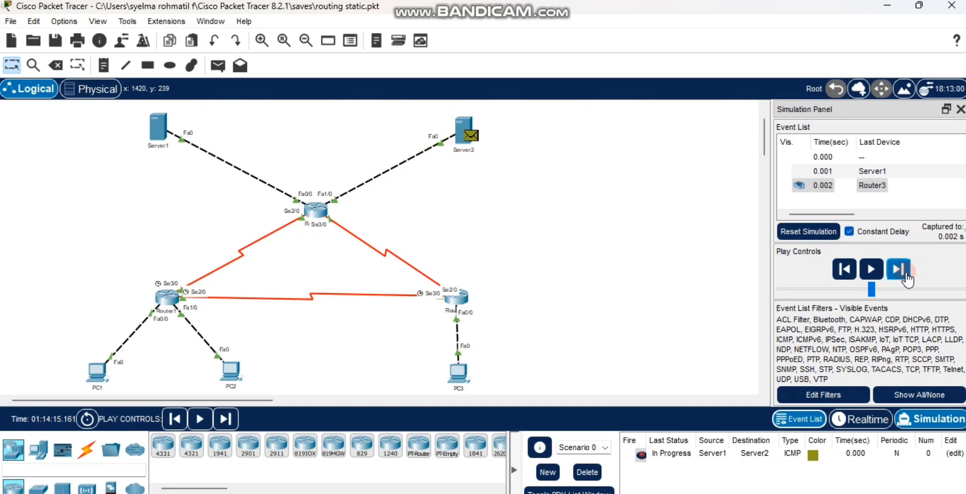
left_click(898, 270)
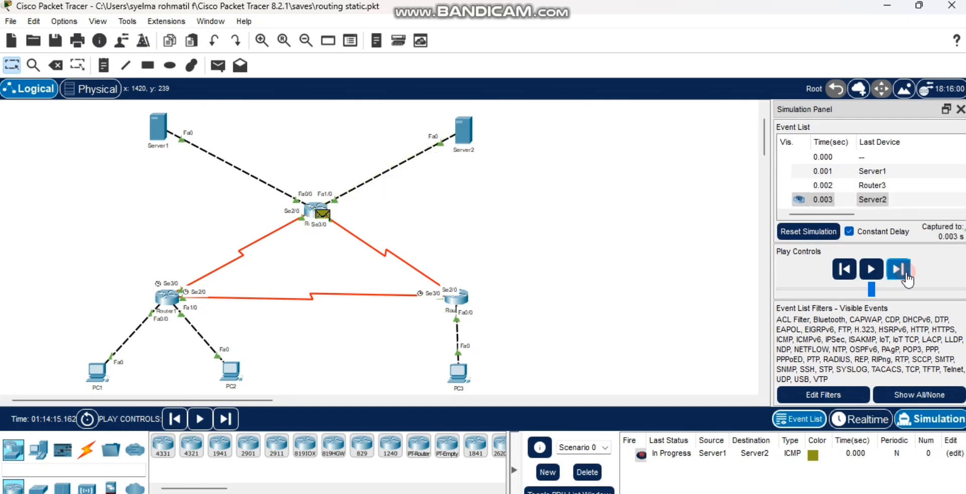
left_click(906, 274)
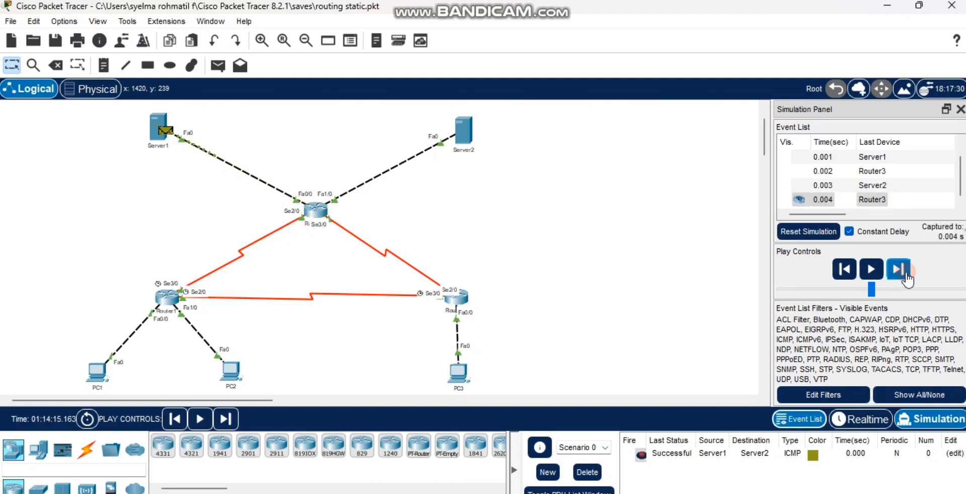
left_click(586, 472)
Check the tenth scenario in the Chrome article, then return to Cisco Packet Tracer and add a simple PDU from Server1 to PC1.
left_click(467, 432)
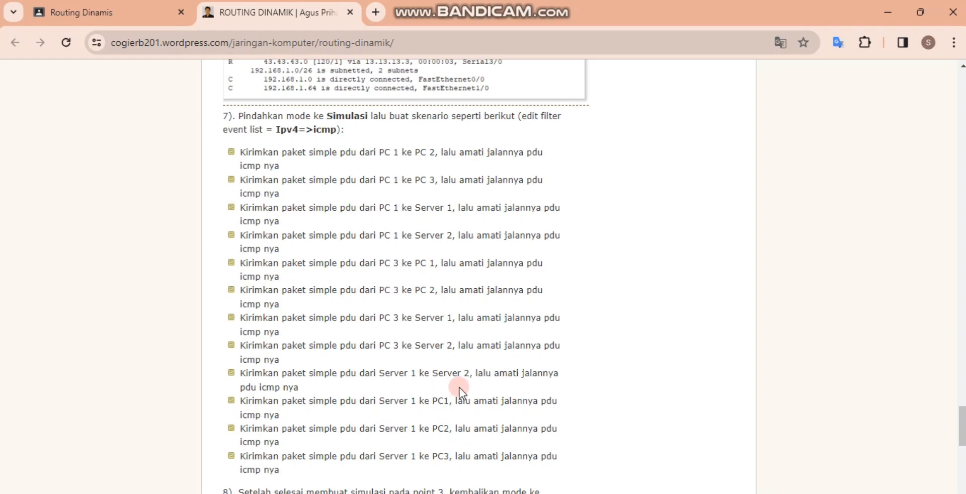
scroll(459, 394, "down", 1)
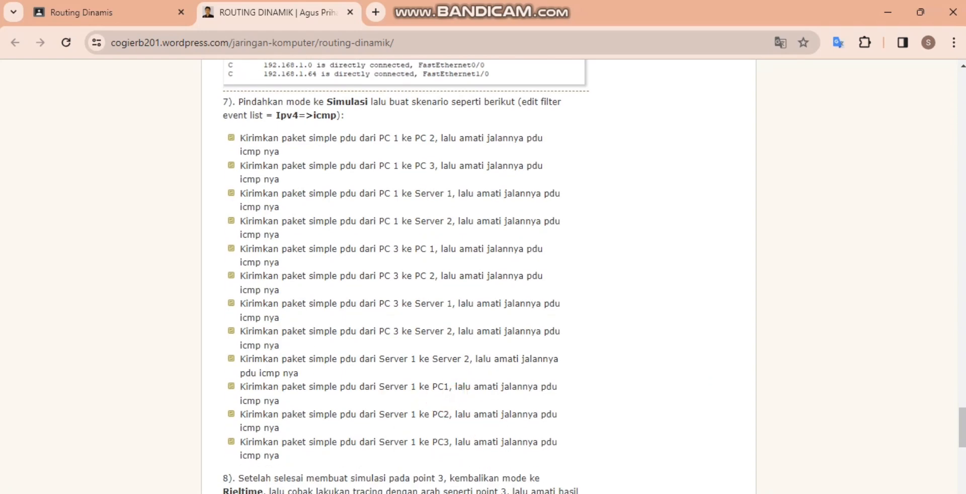
left_click(528, 492)
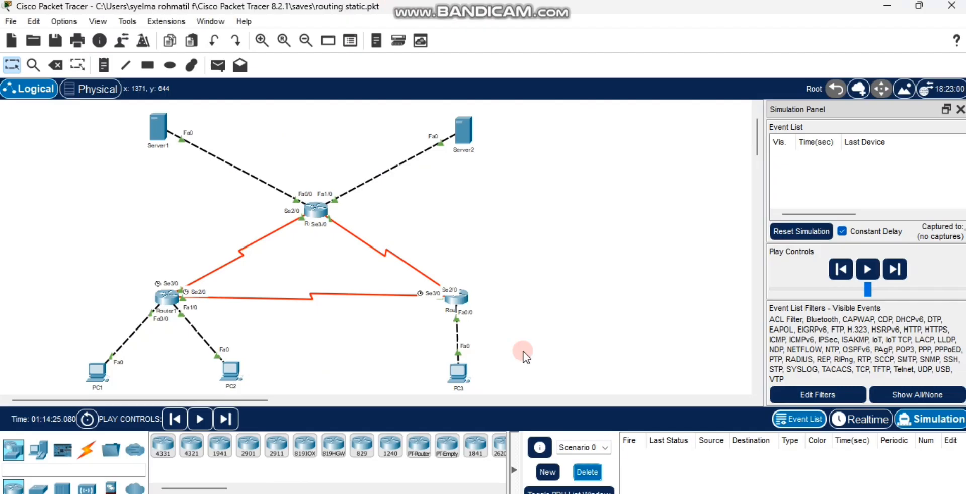
left_click(216, 67)
left_click(166, 121)
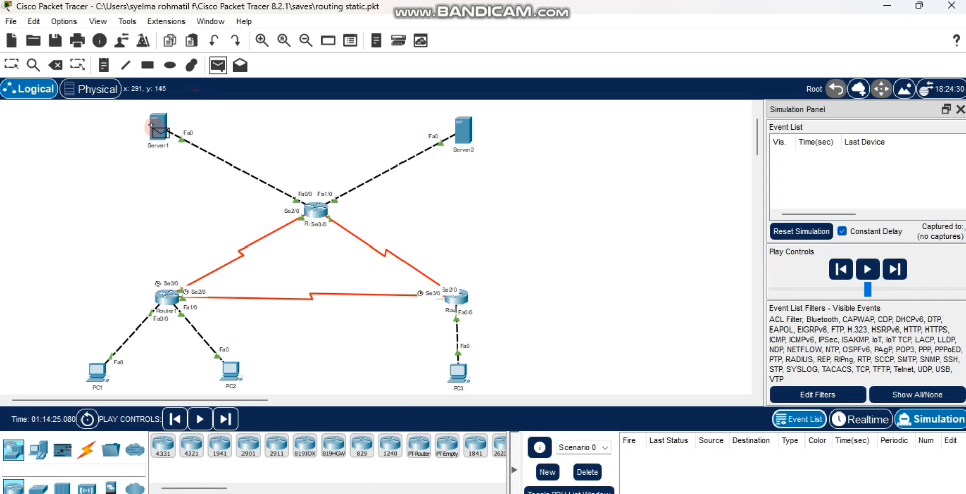
left_click(97, 371)
Step the simulation forward event by event until the Server1-to-PC1 exchange gets back to Server1, then delete the scenario.
left_click(897, 270)
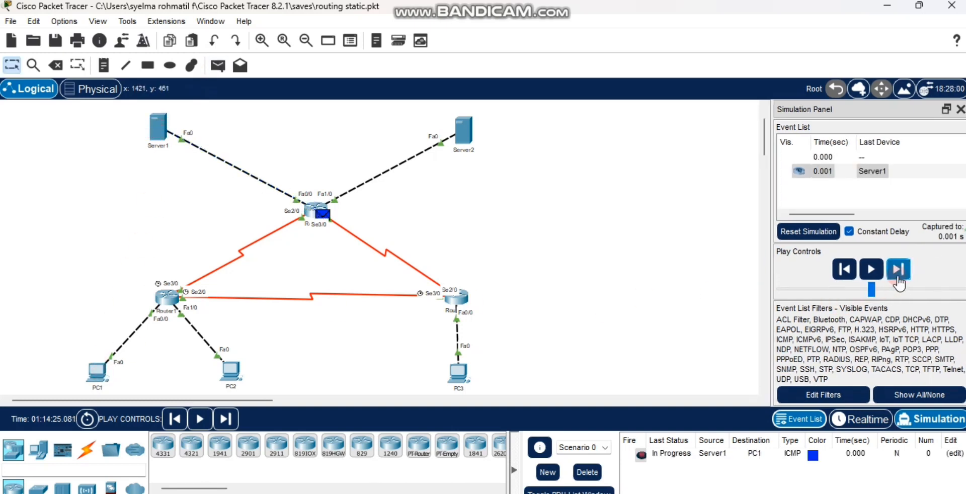
left_click(899, 271)
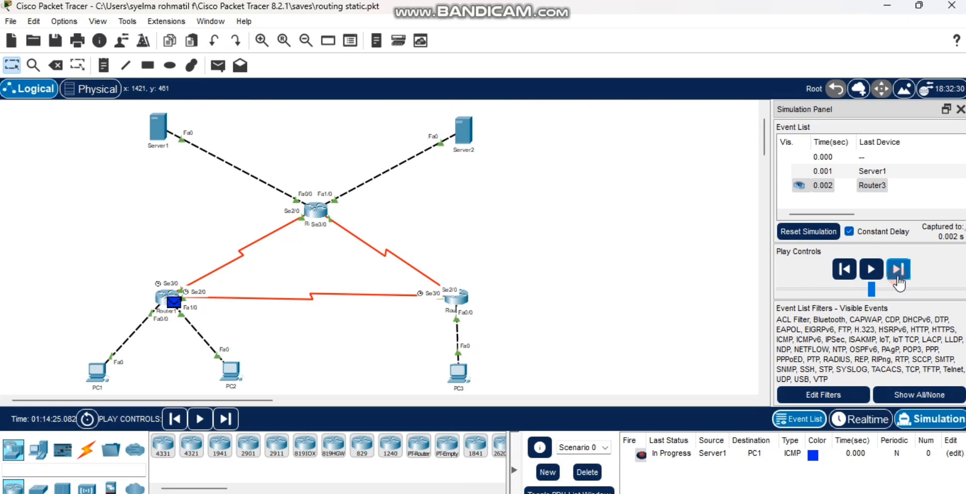
left_click(899, 276)
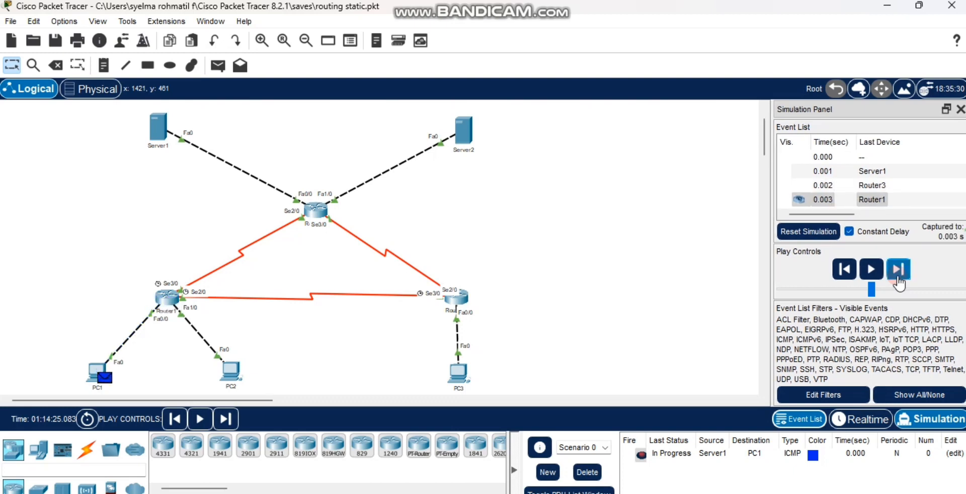
left_click(899, 276)
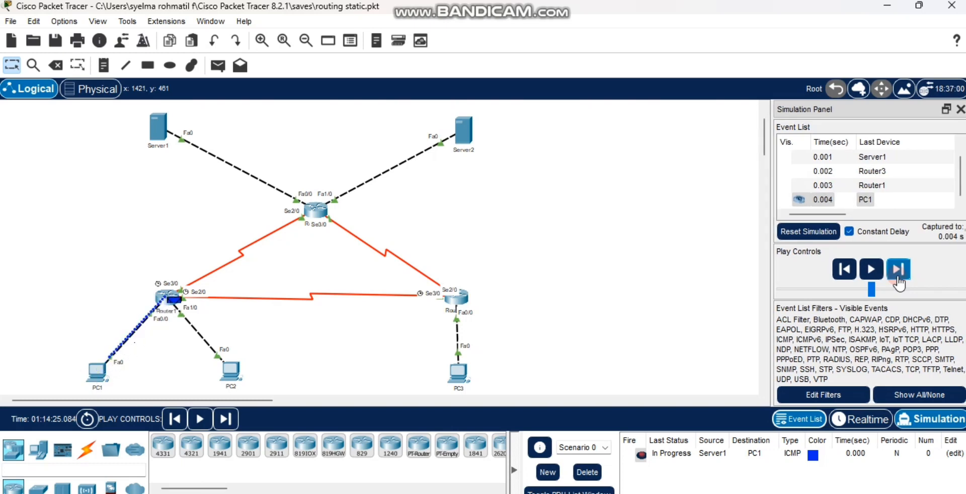
left_click(899, 277)
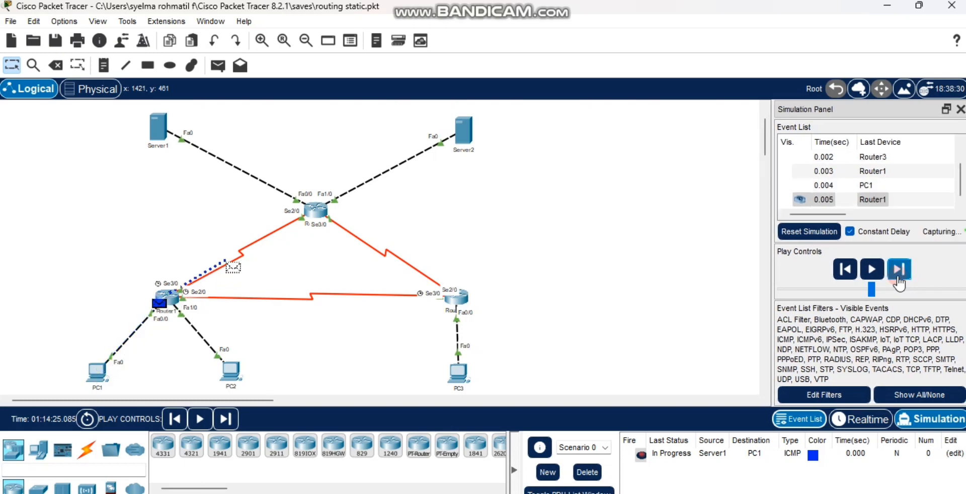
left_click(898, 278)
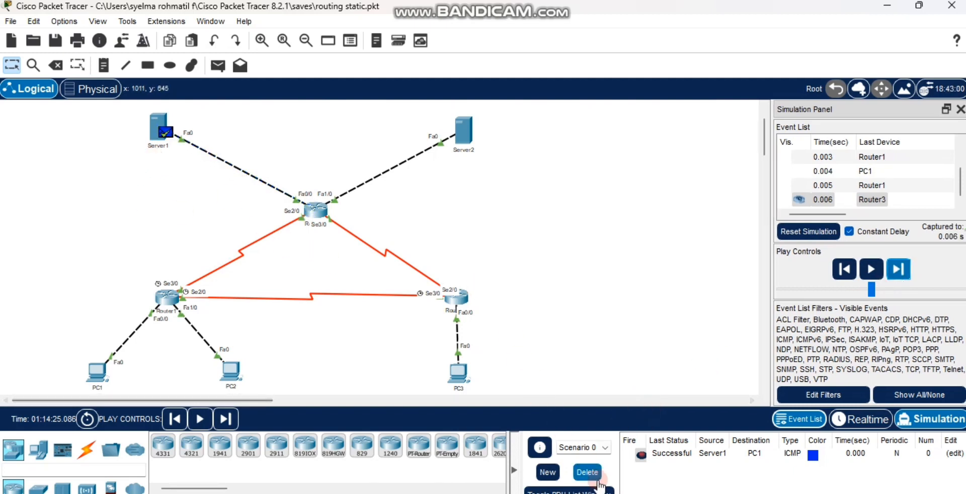
left_click(587, 472)
Check the eleventh scenario in the Chrome article, then return to Cisco Packet Tracer and add a simple PDU from Server1 to PC2.
key("alt+Tab")
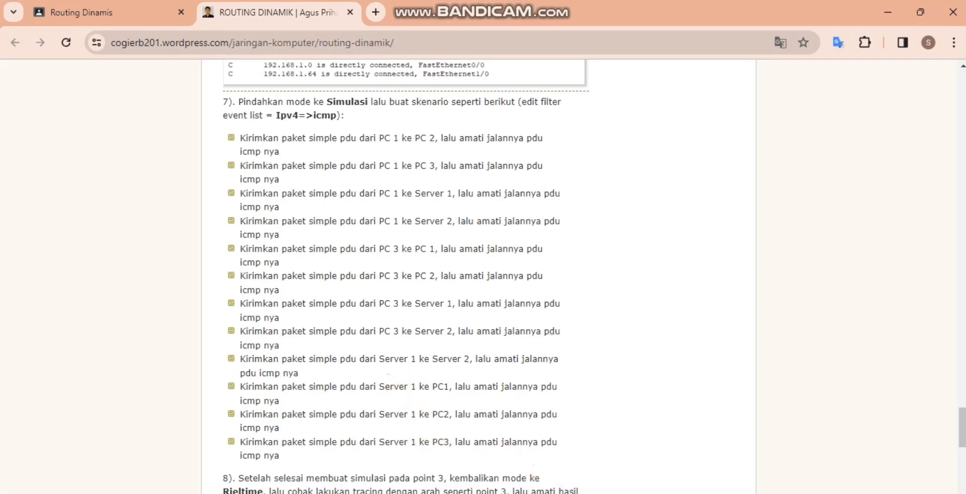
key("alt+Tab")
left_click(217, 65)
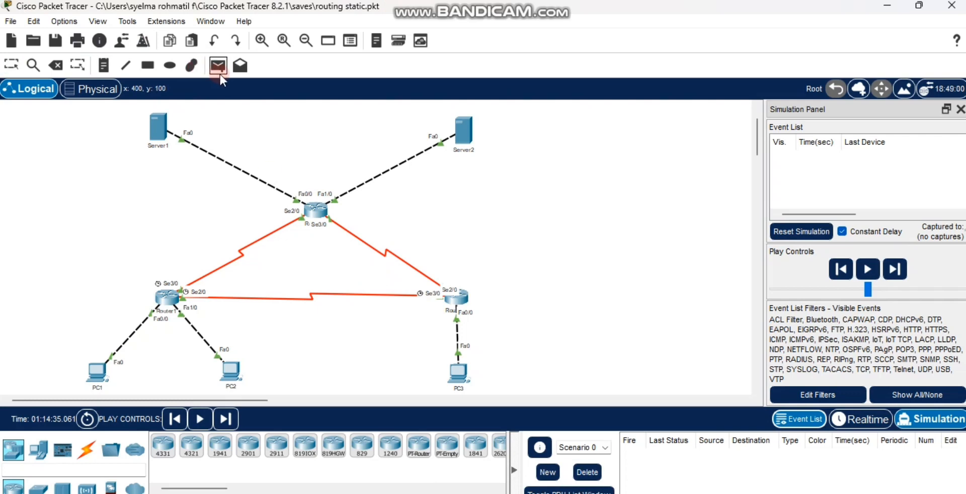
left_click(159, 129)
left_click(233, 370)
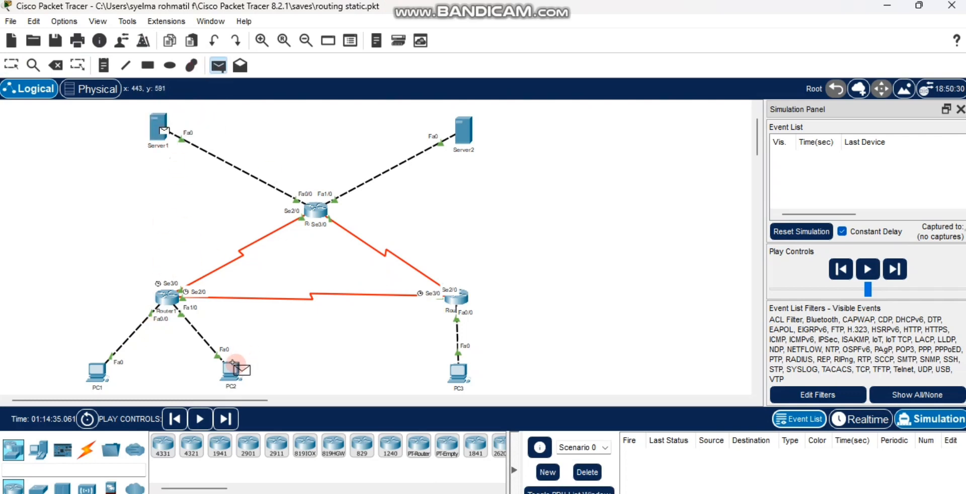
Step the simulation forward event by event until the Server1-to-PC2 exchange gets back to Server1, then delete the scenario.
left_click(909, 266)
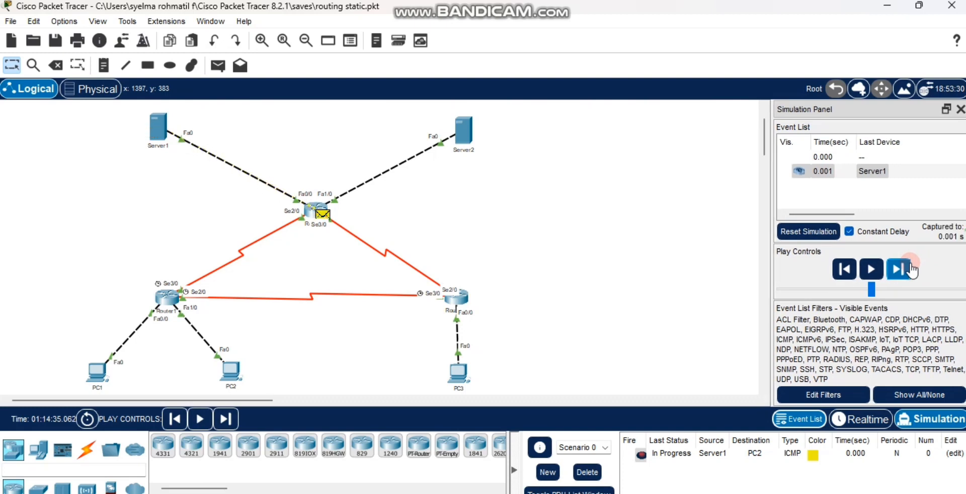
left_click(909, 269)
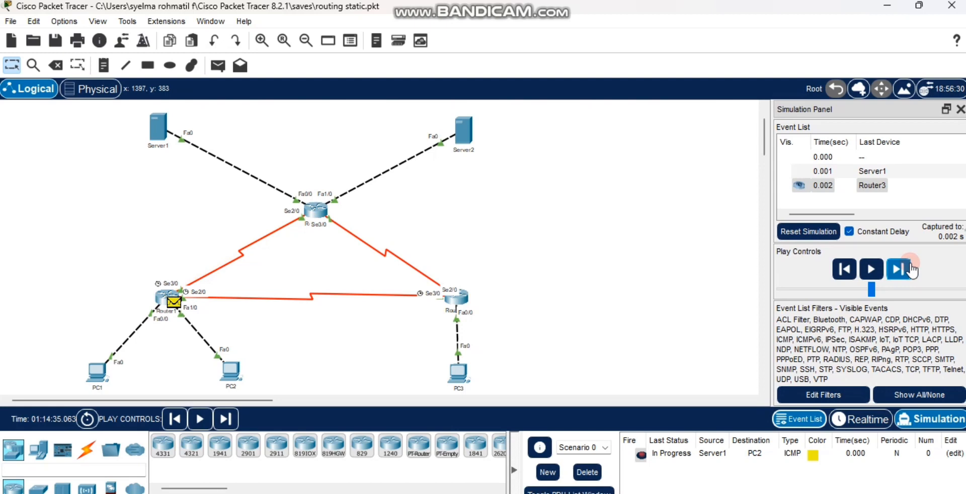
left_click(911, 269)
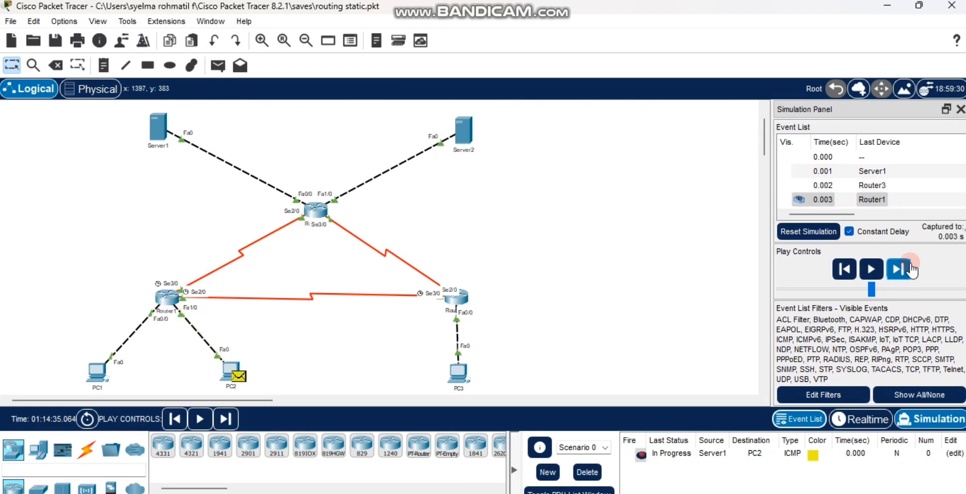
left_click(910, 270)
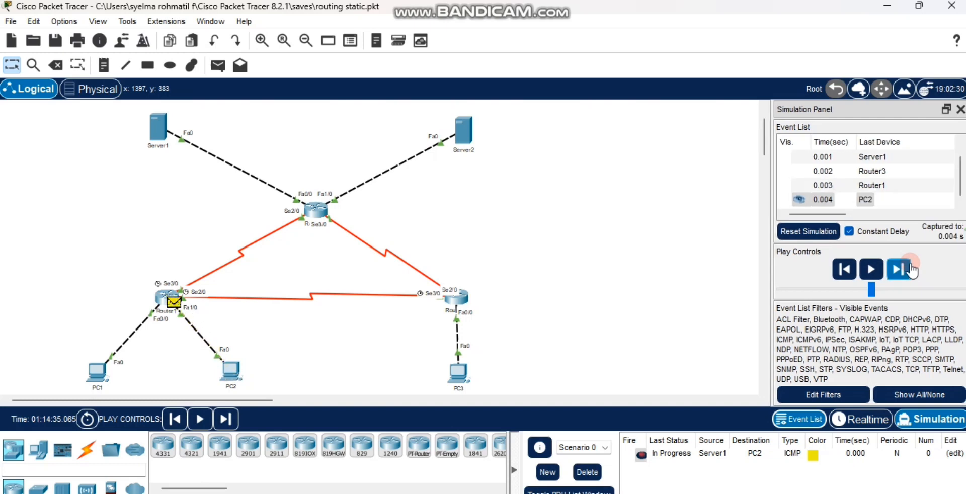
left_click(910, 269)
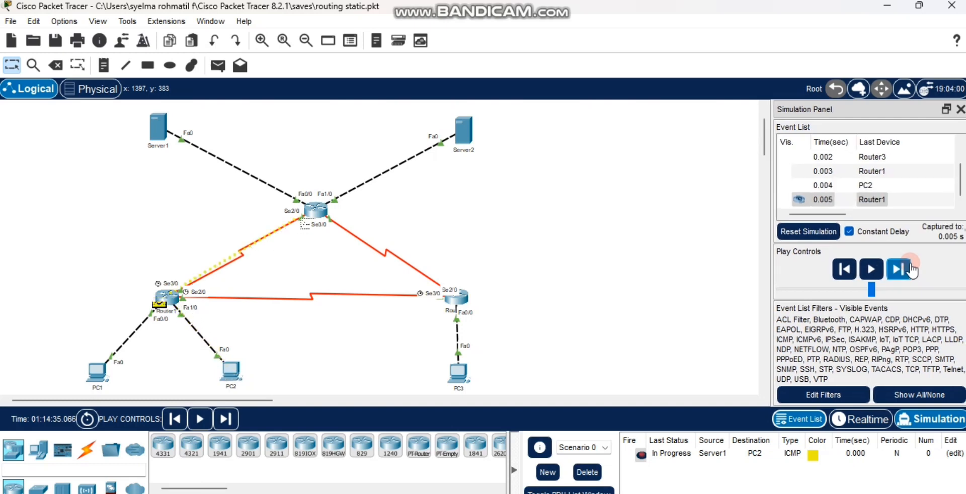
left_click(911, 269)
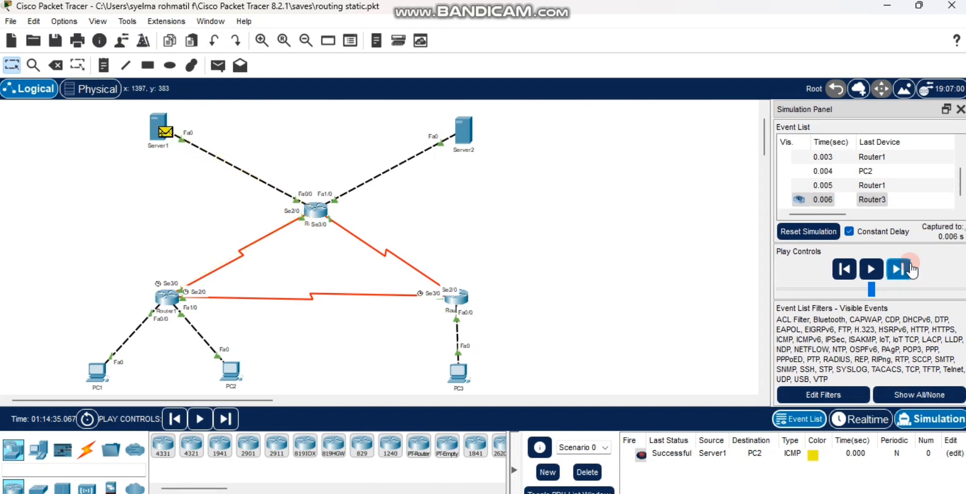
left_click(587, 471)
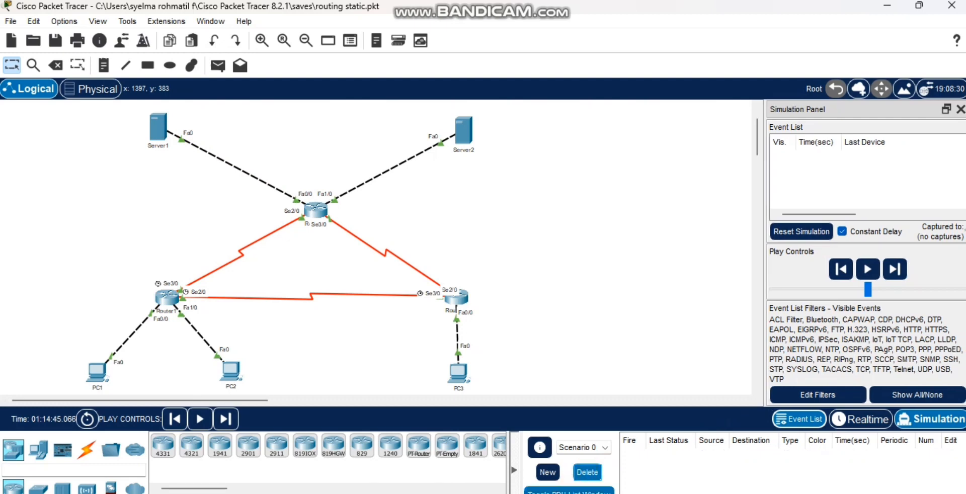
Check the twelfth scenario in the Chrome article, then return to Cisco Packet Tracer and add a simple PDU from Server1 to PC3.
key("alt+Tab")
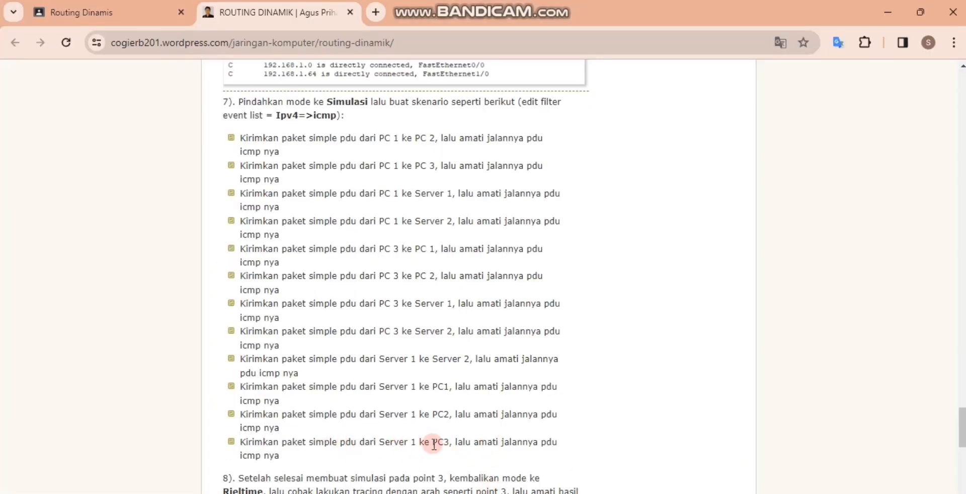
key("alt+Tab")
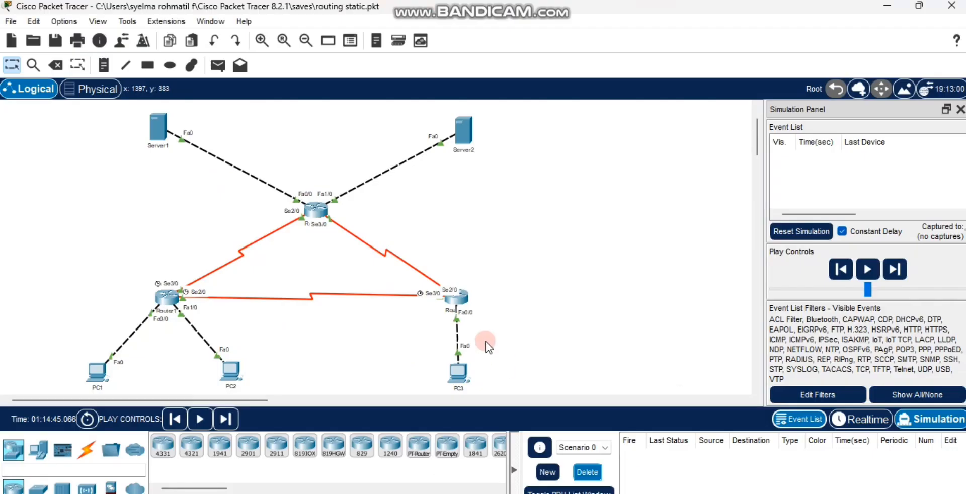
left_click(219, 68)
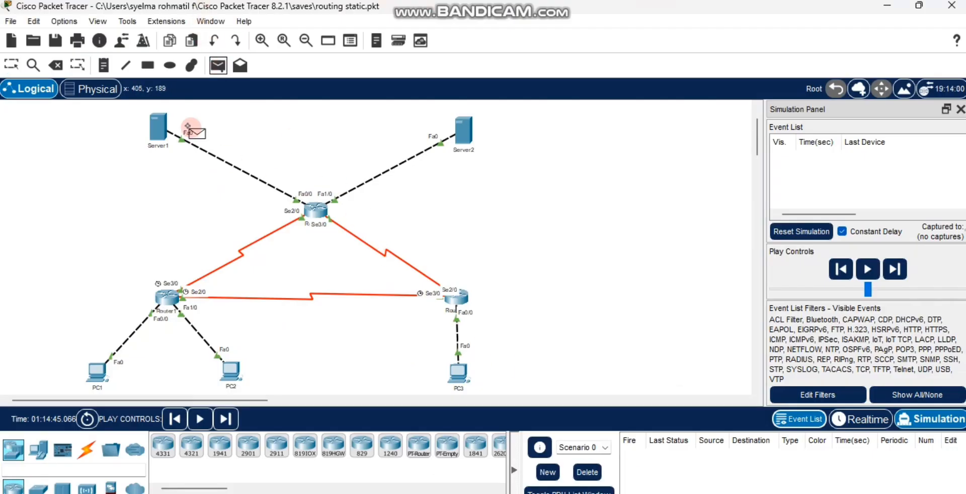
left_click(161, 130)
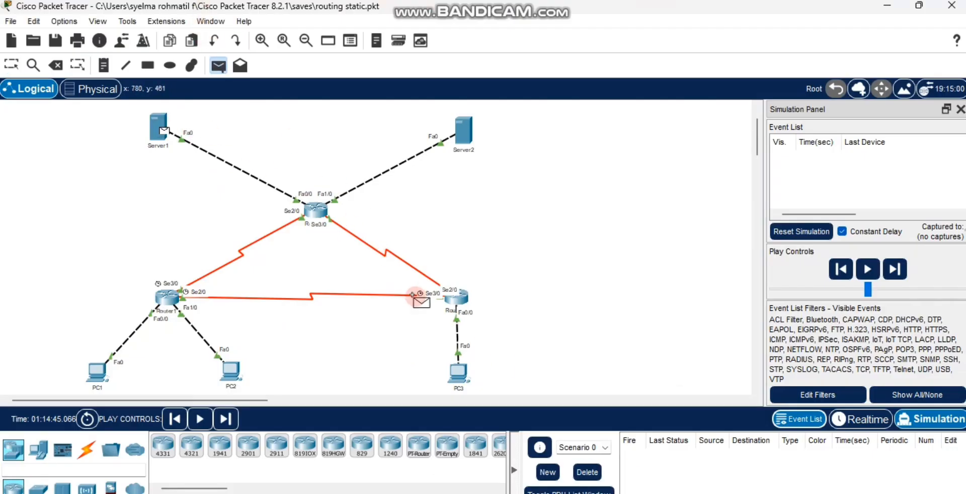
left_click(456, 359)
Step the Server1-to-PC3 exchange event by event until it gets back to Server1, then delete the scenario and switch to the Chrome article.
left_click(900, 271)
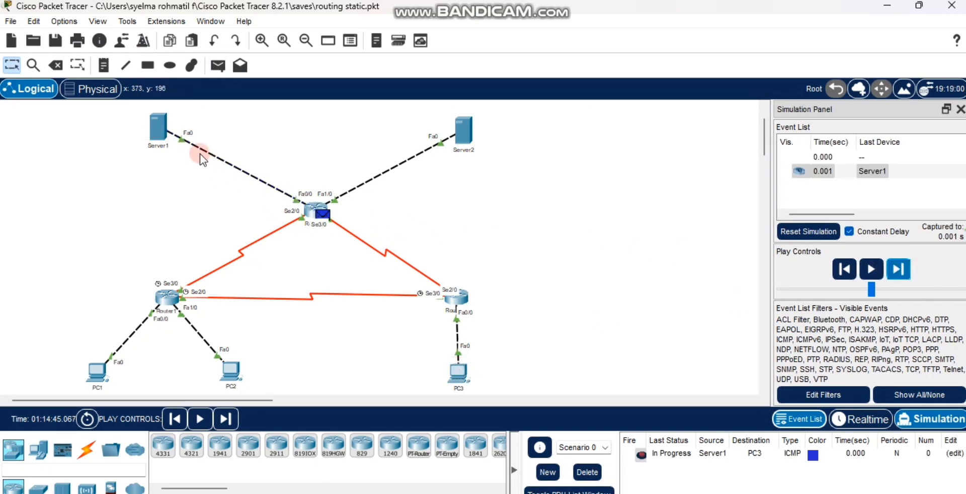
left_click(899, 271)
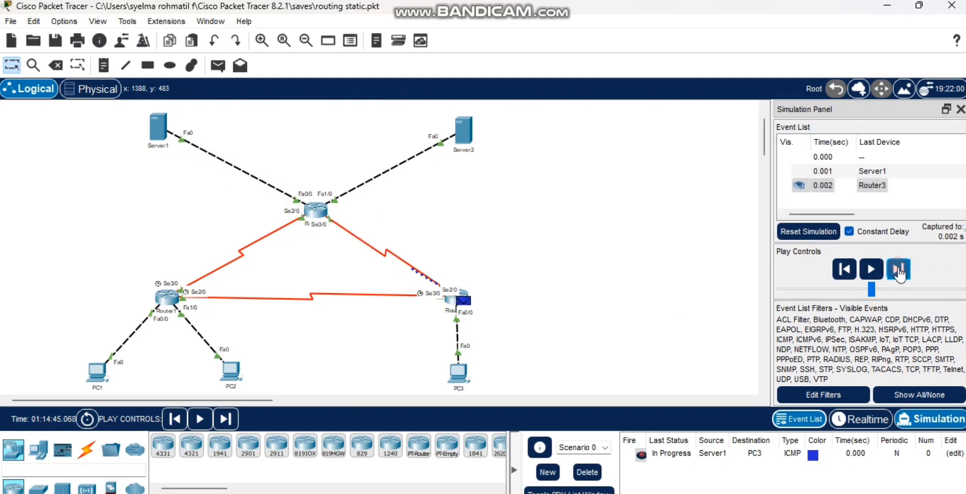
left_click(899, 271)
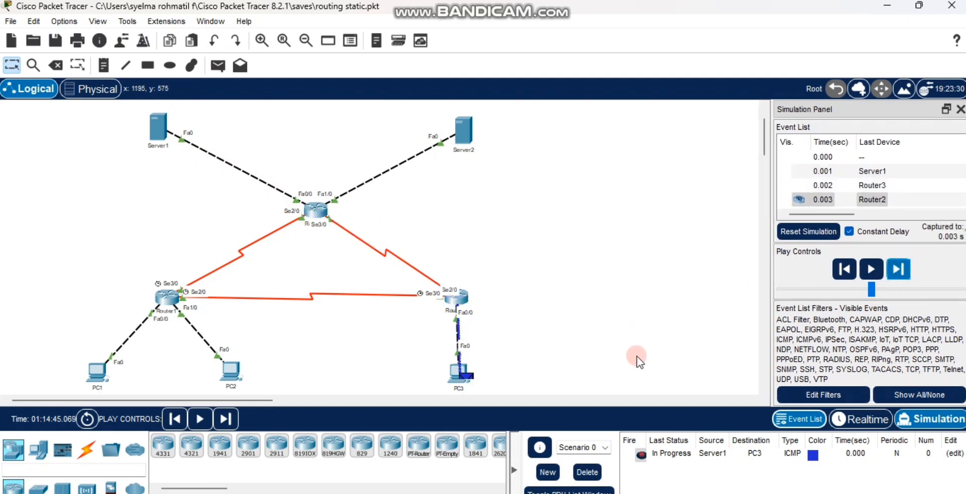
left_click(898, 272)
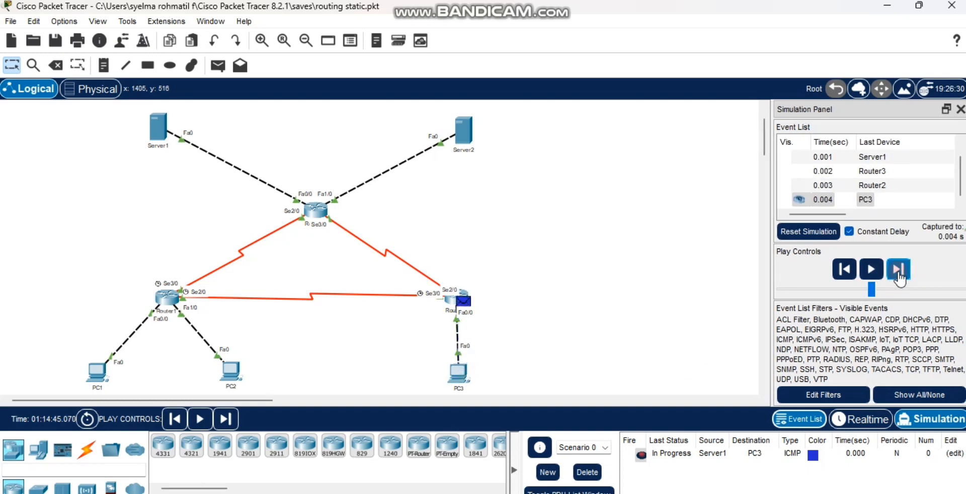
left_click(899, 272)
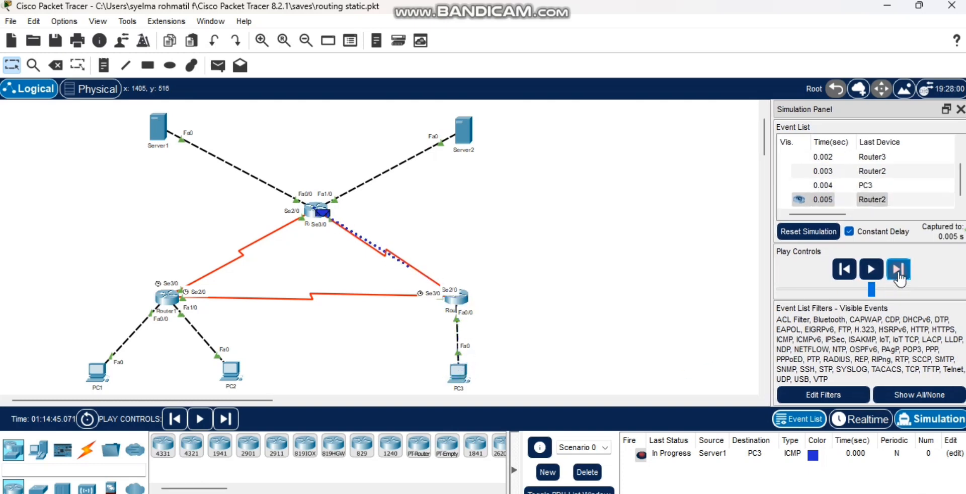
left_click(898, 273)
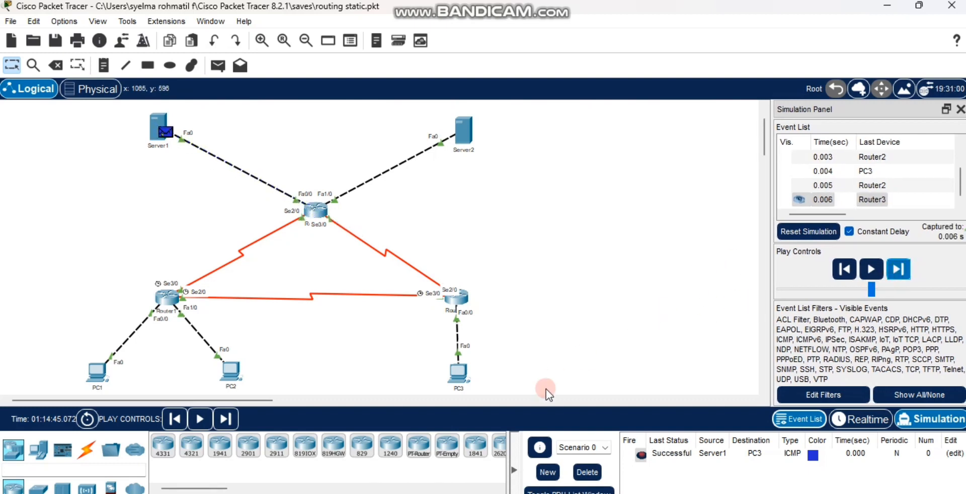
left_click(585, 473)
left_click(508, 443)
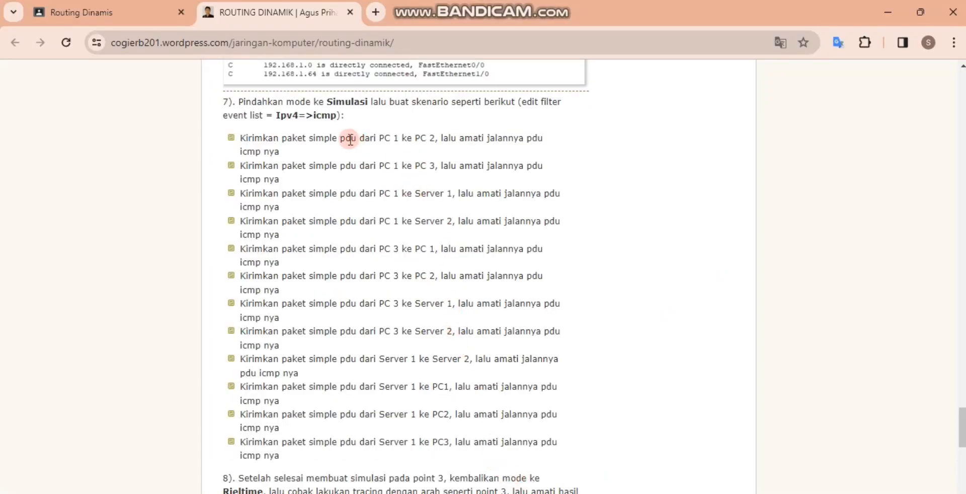
Read points 8 to 10 of the Chrome article, then return to Cisco Packet Tracer and switch it to Realtime mode.
scroll(339, 424, "down", 1)
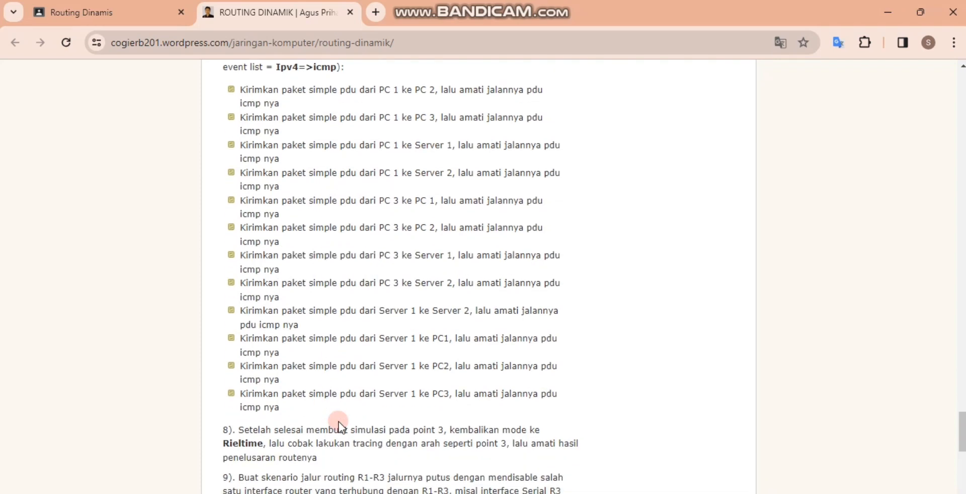
scroll(339, 426, "down", 2)
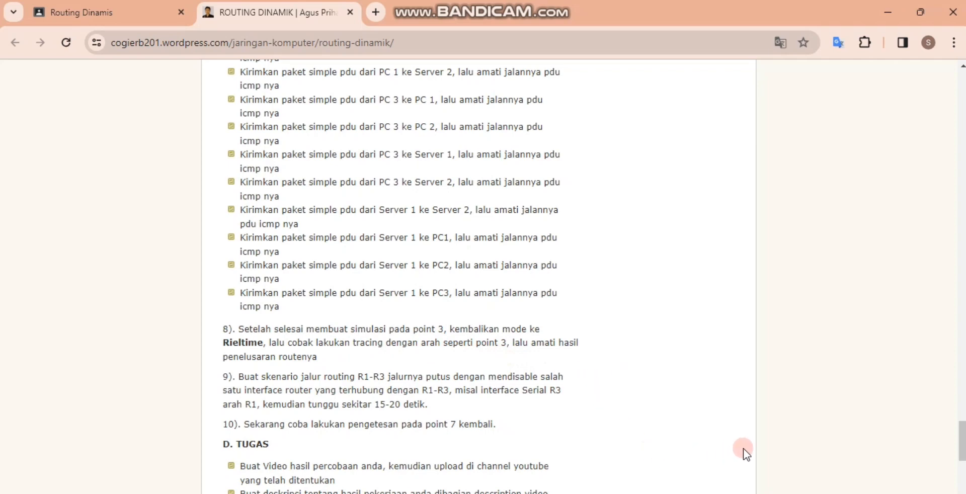
scroll(478, 277, "down", 1)
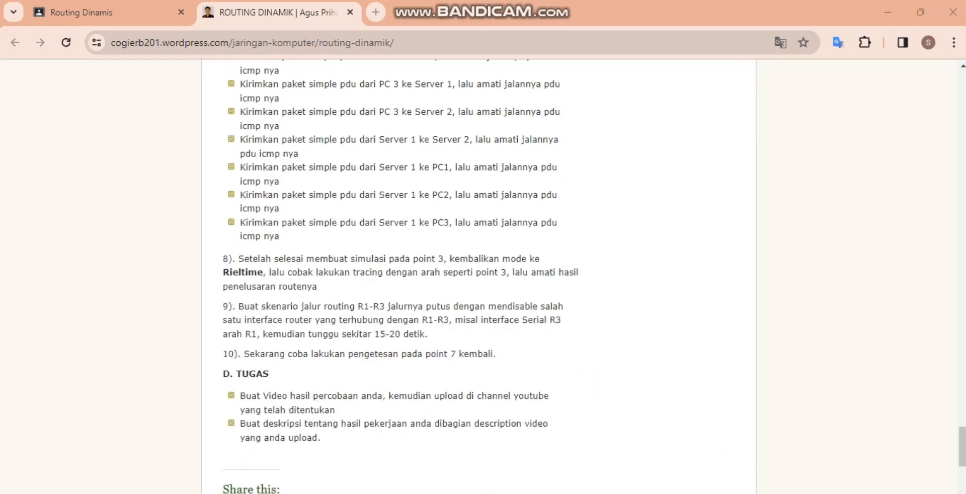
left_click(694, 453)
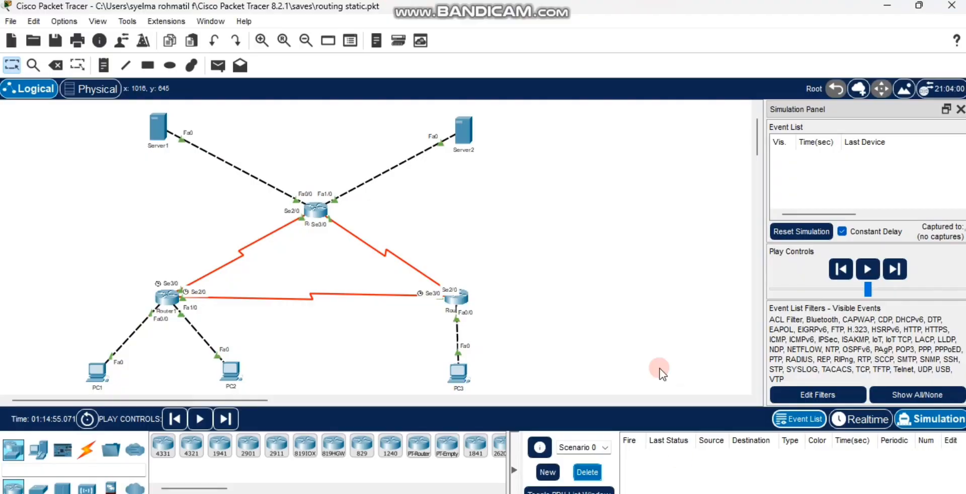
left_click(851, 419)
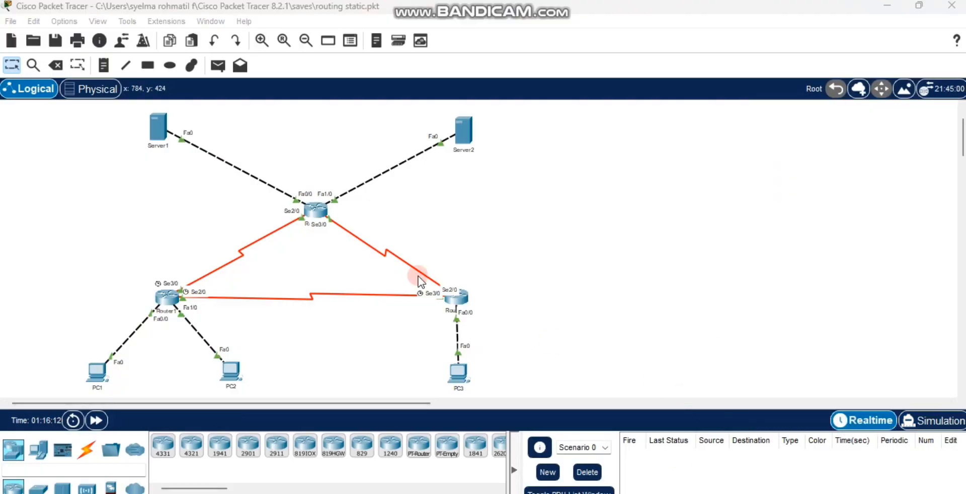
Open the Command Prompt on PC1 and run tracert 33.33.33.1 to trace the route to Server1.
left_click(95, 370)
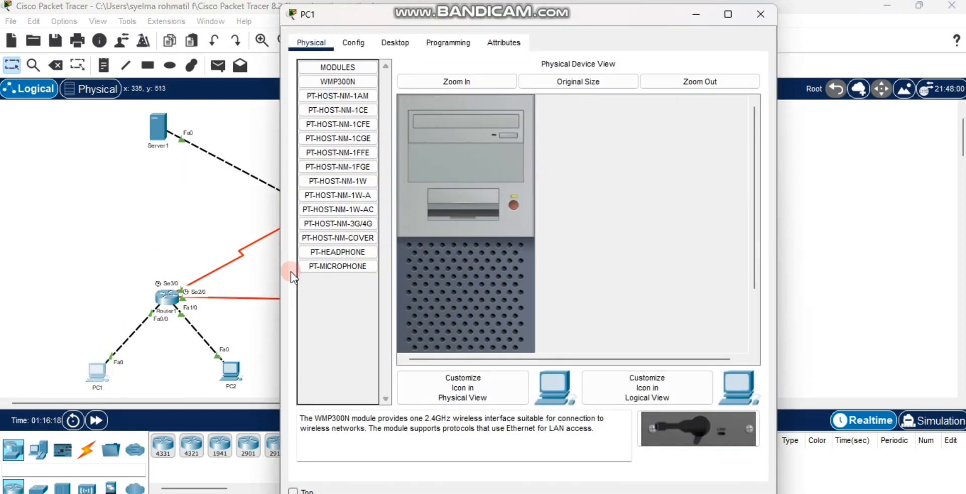
left_click(395, 43)
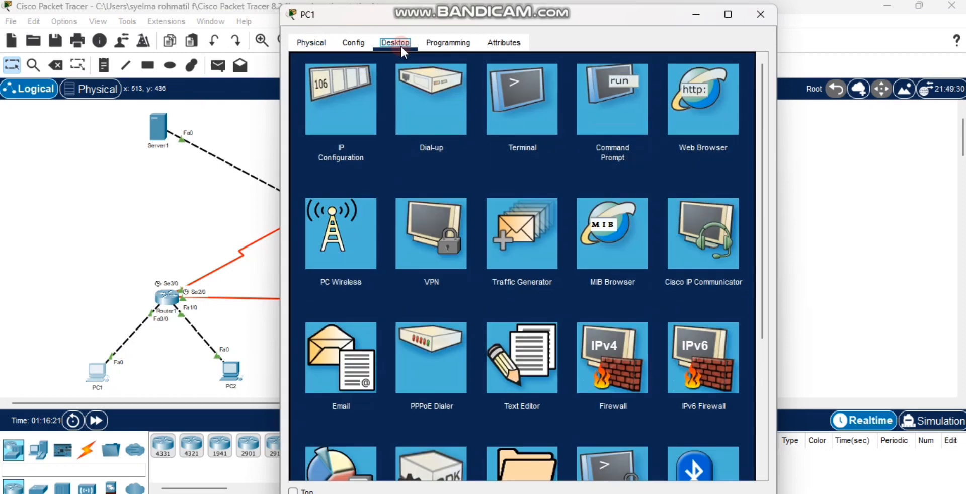
left_click(634, 130)
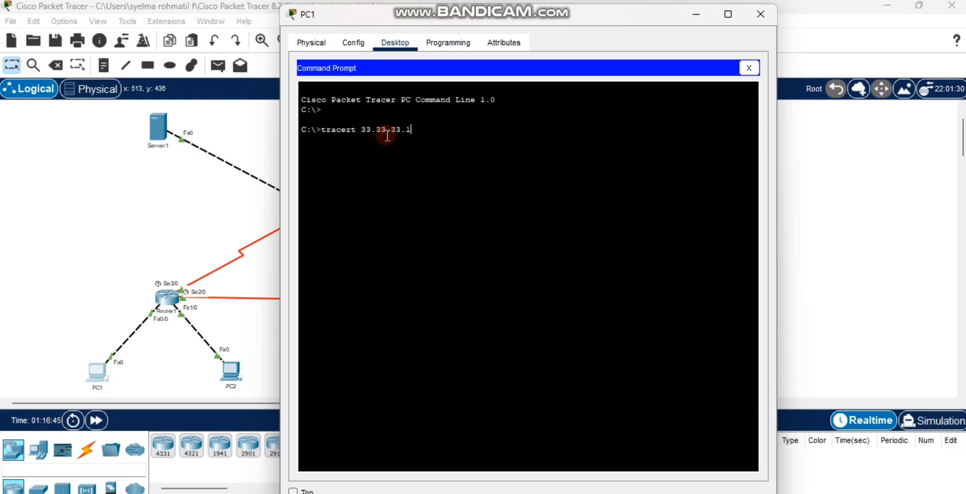
key("Return")
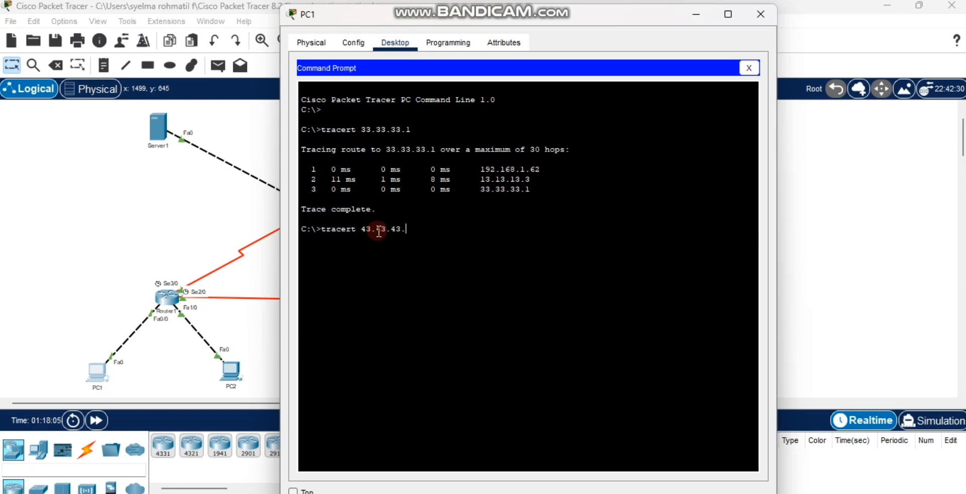
Run tracert to 43.43.43.1 and to 192.168.1.253 from PC1's Command Prompt, then close the PC1 window.
key("Return")
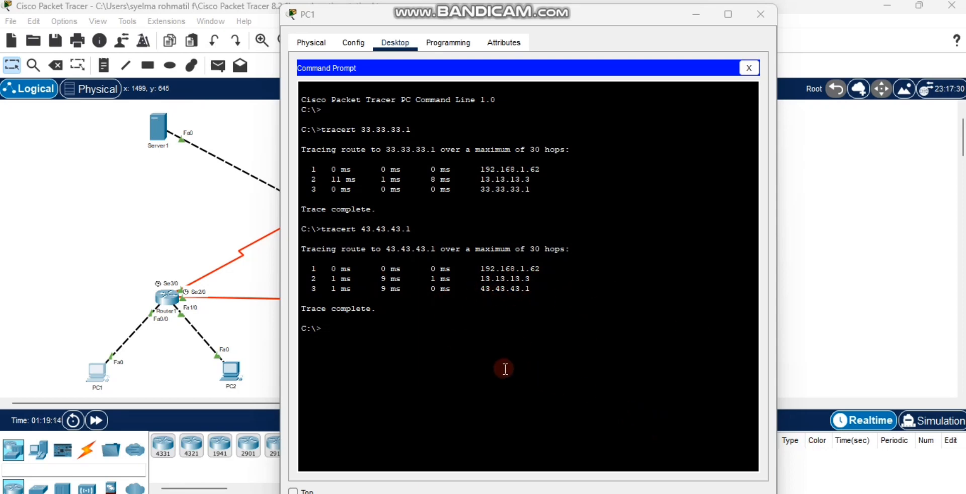
left_click(346, 334)
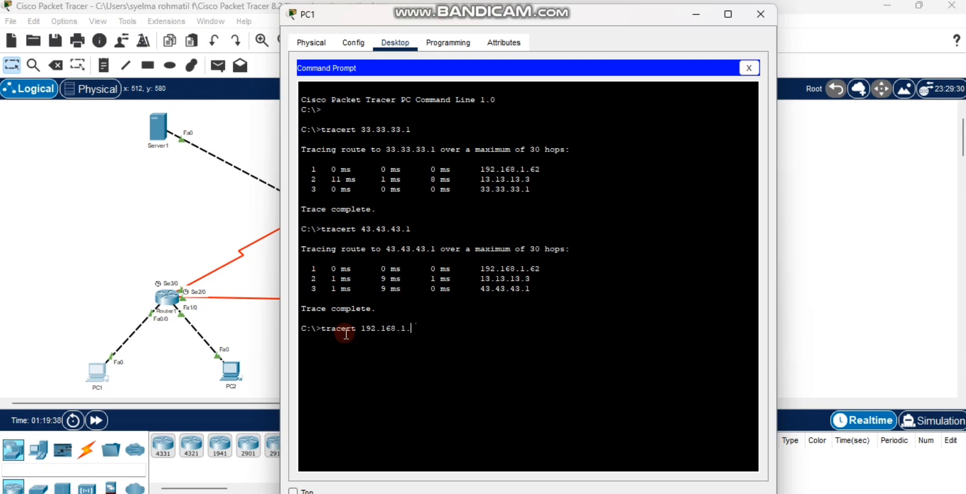
key("Return")
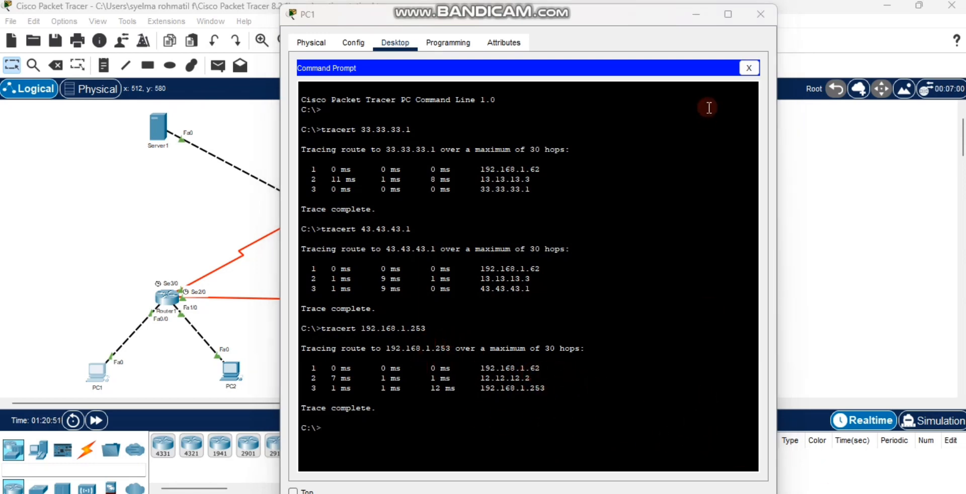
left_click(764, 14)
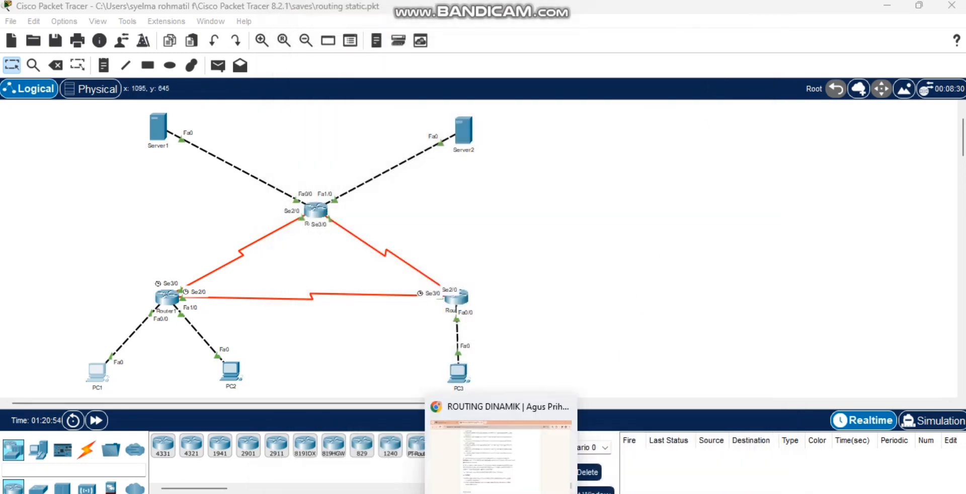
Check point 9 in the Chrome article, then return to Cisco Packet Tracer and turn off the Serial2/0 port on Router3.
left_click(503, 443)
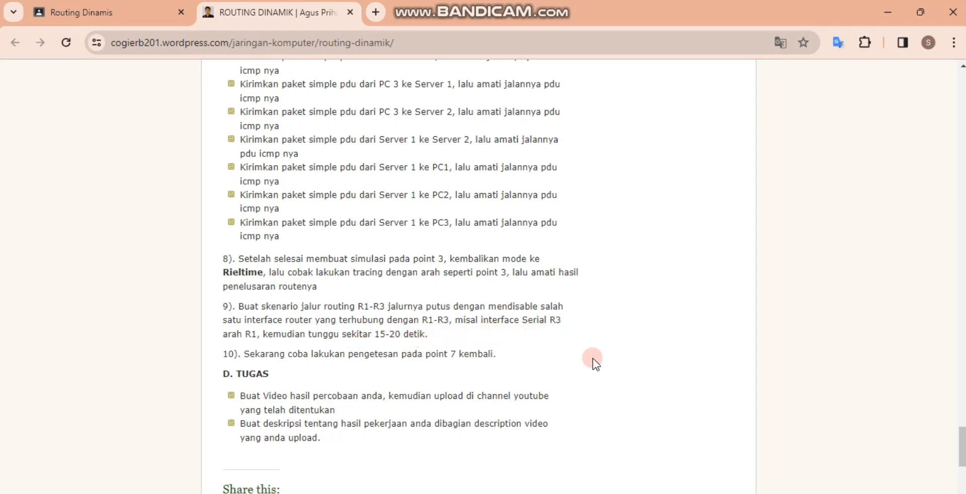
key("alt+Tab")
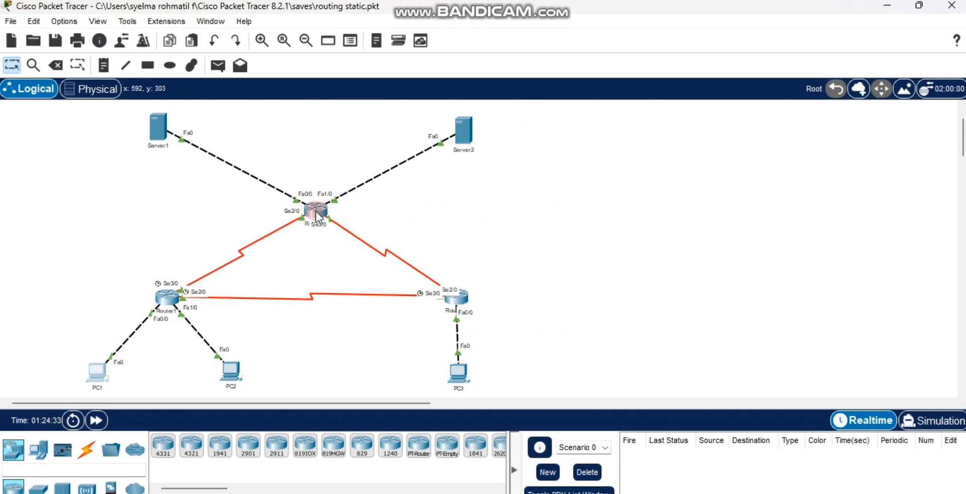
mouse_move(316, 212)
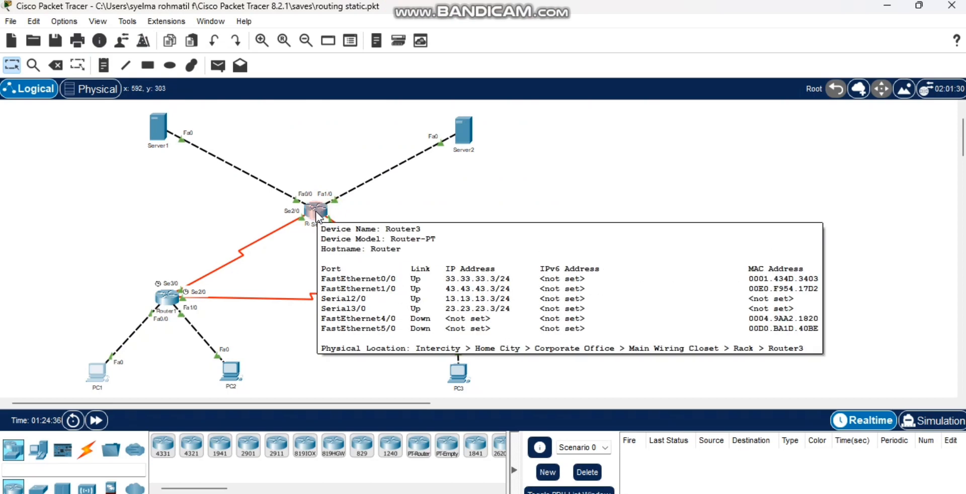
left_click(316, 213)
left_click(354, 43)
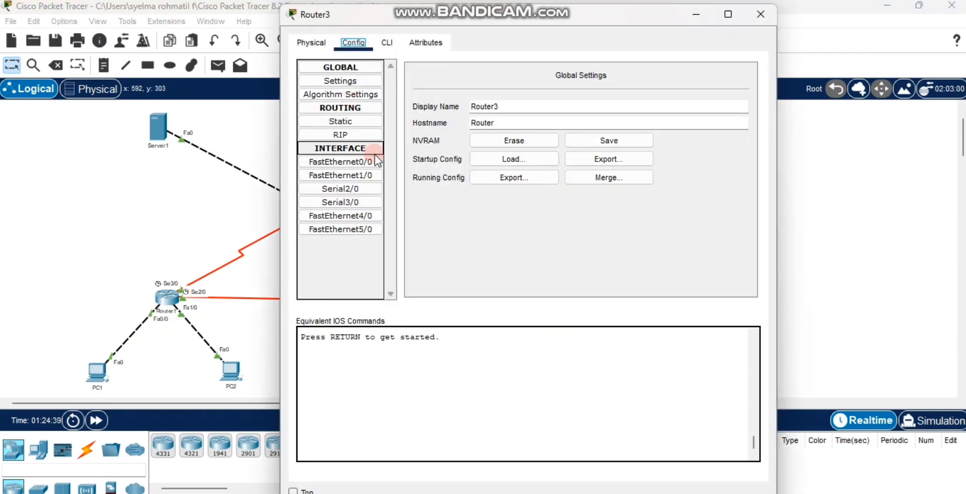
left_click(342, 189)
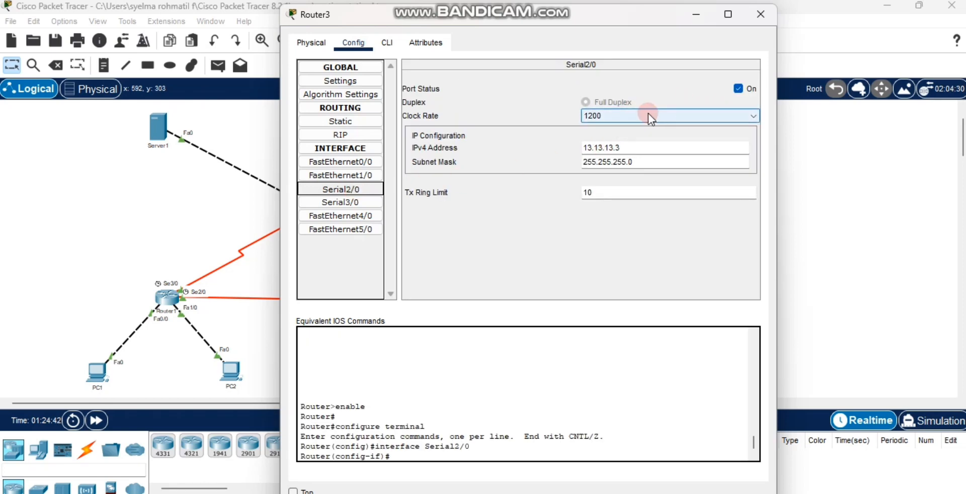
left_click(738, 88)
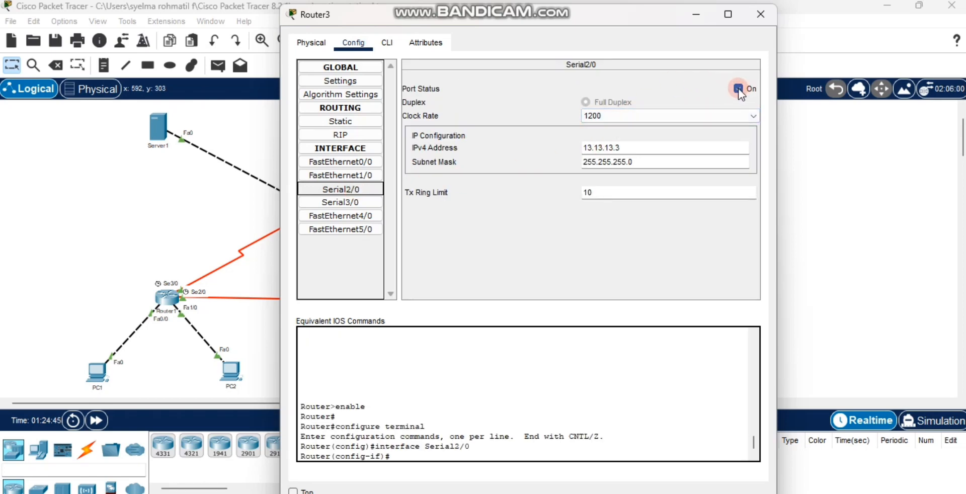
left_click(762, 23)
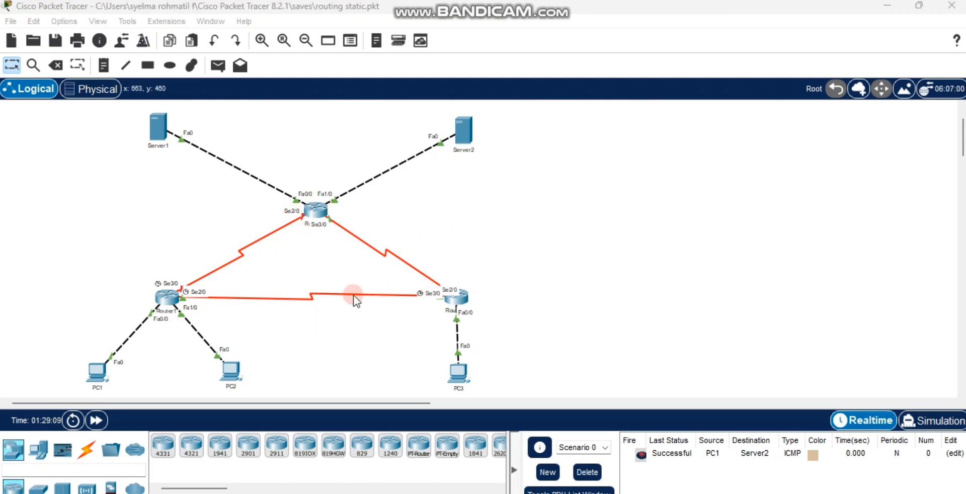
Switch to Simulation mode and add a simple PDU from PC1 to Server1.
key("shift+s")
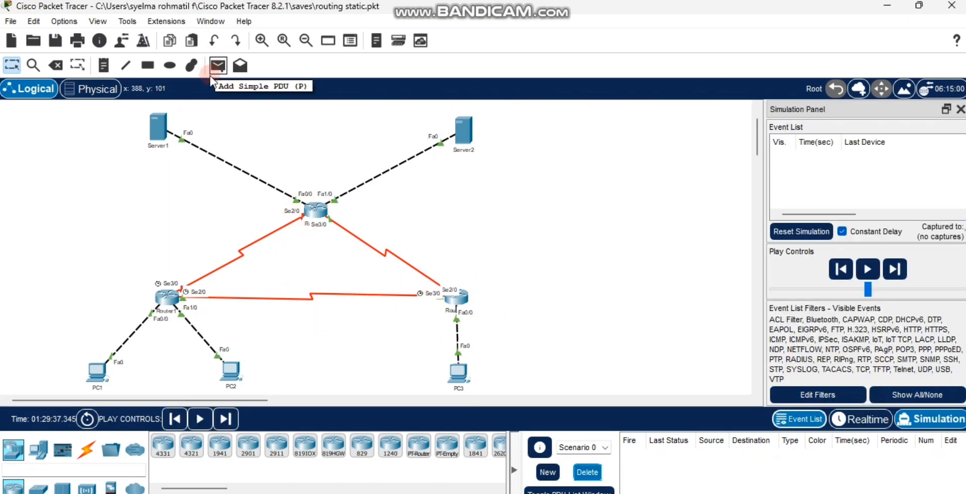
left_click(217, 66)
left_click(98, 372)
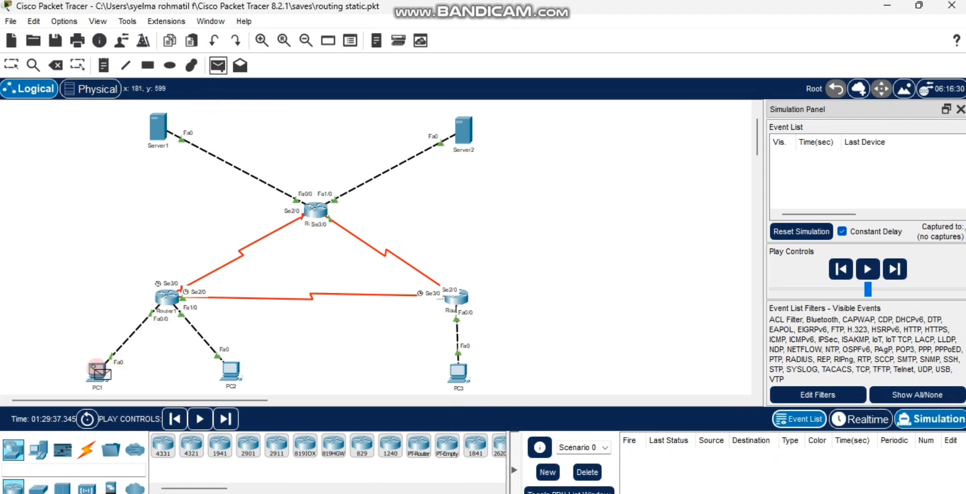
left_click(159, 129)
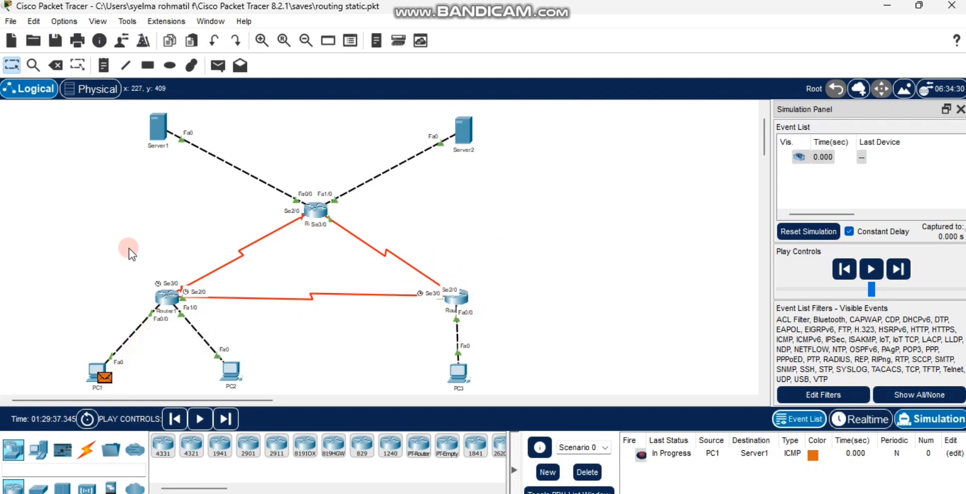
Step the PC1-to-Server1 exchange forward event by event until it gets back to PC1, then delete the scenario.
left_click(897, 271)
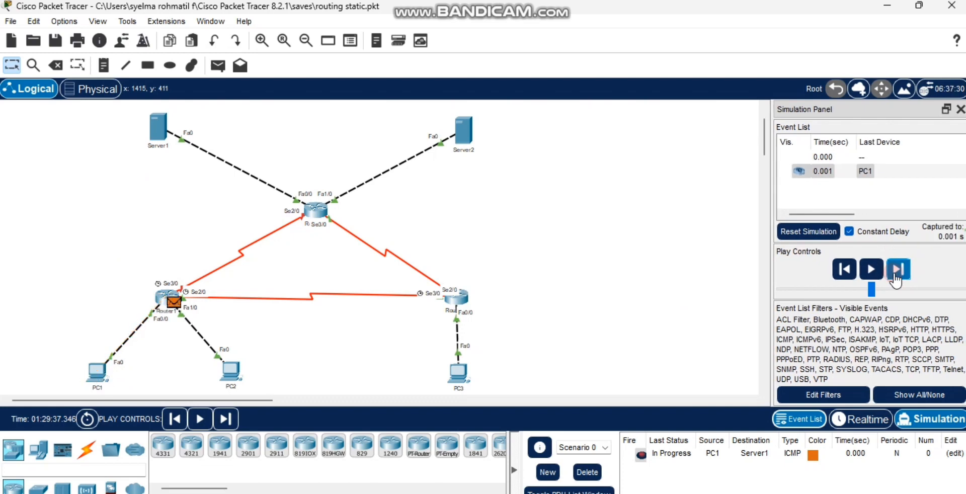
left_click(897, 271)
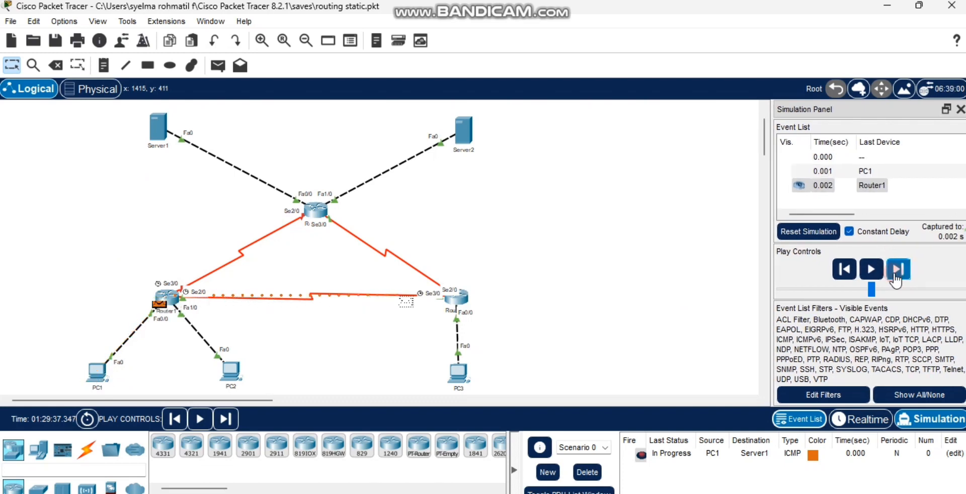
left_click(895, 274)
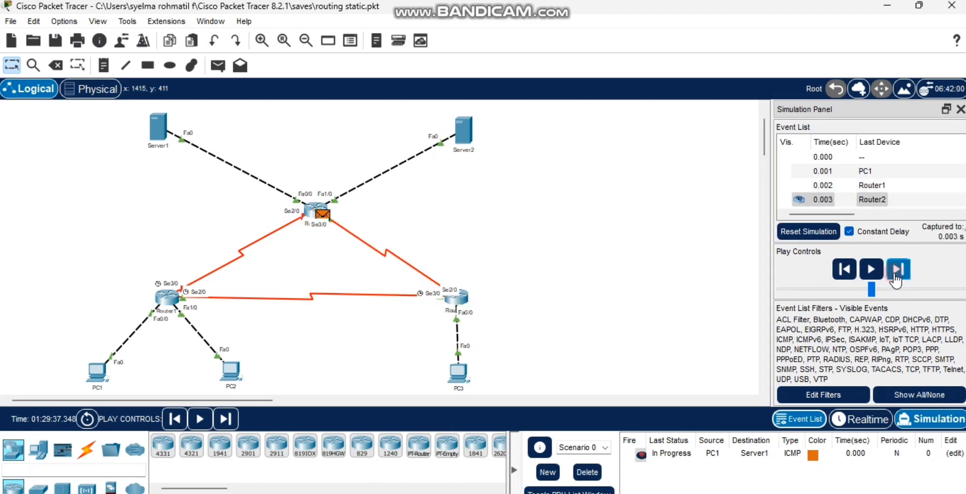
left_click(895, 275)
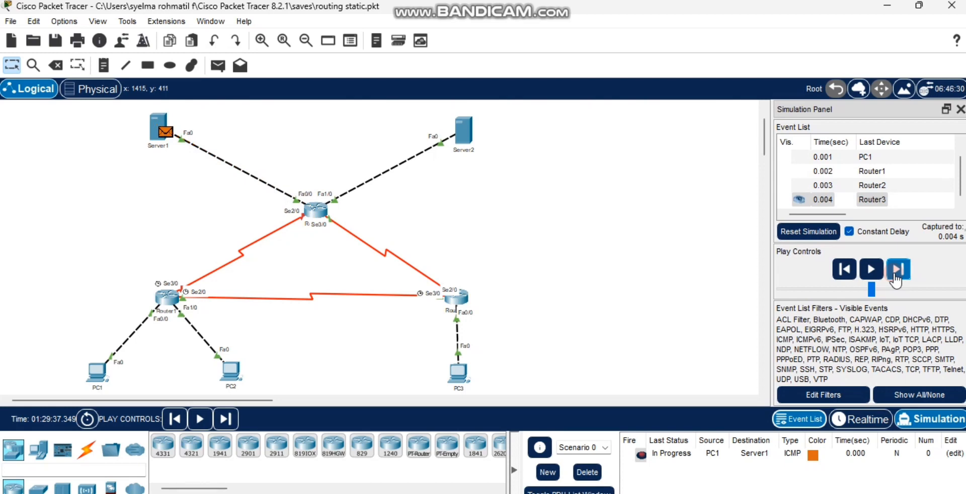
left_click(895, 275)
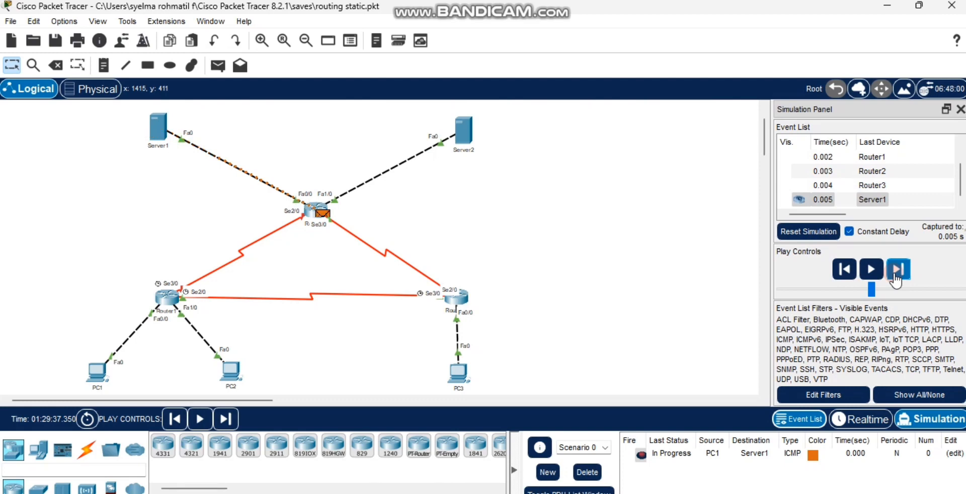
left_click(895, 275)
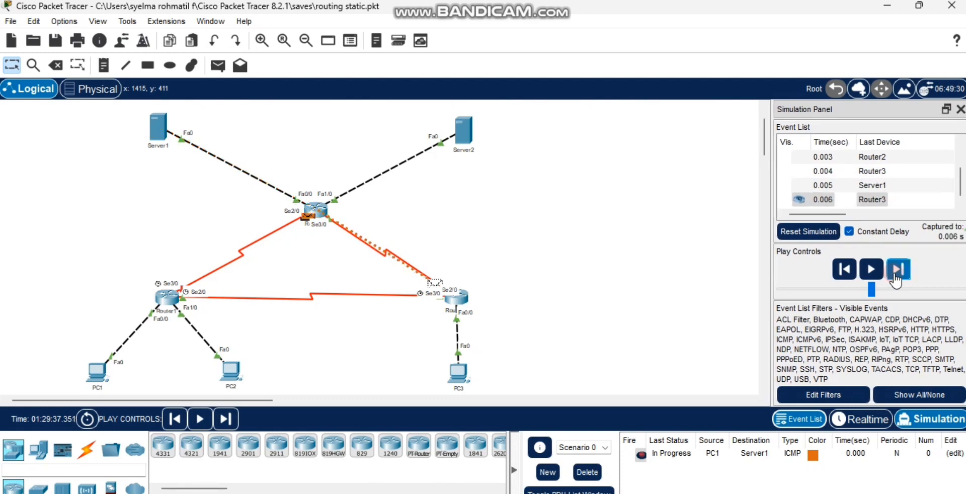
left_click(895, 276)
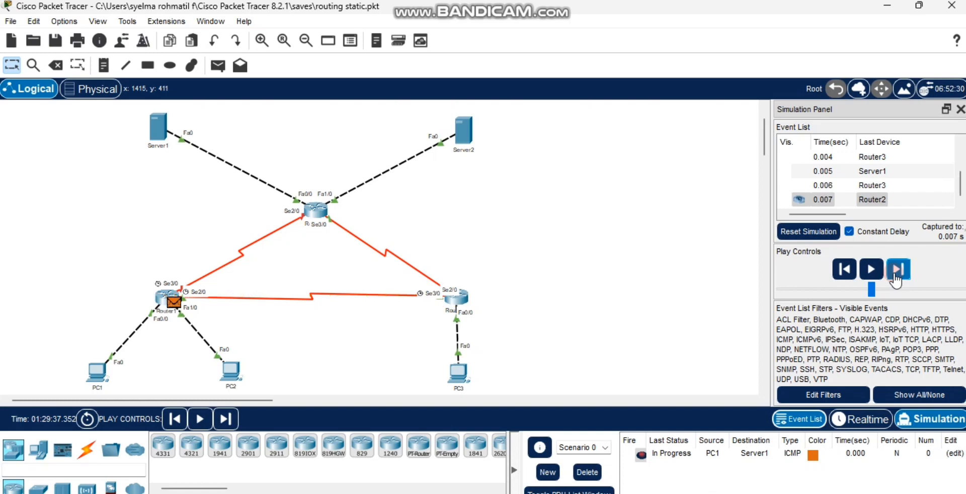
left_click(895, 276)
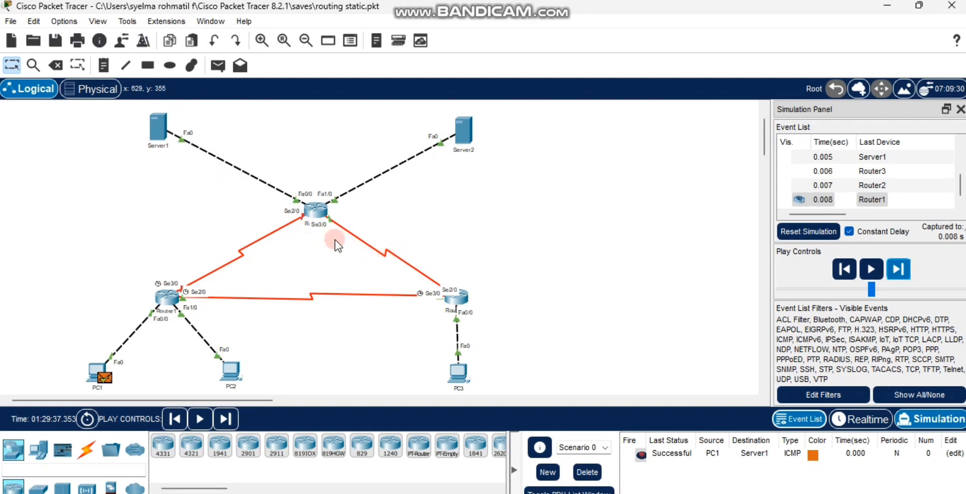
left_click(593, 470)
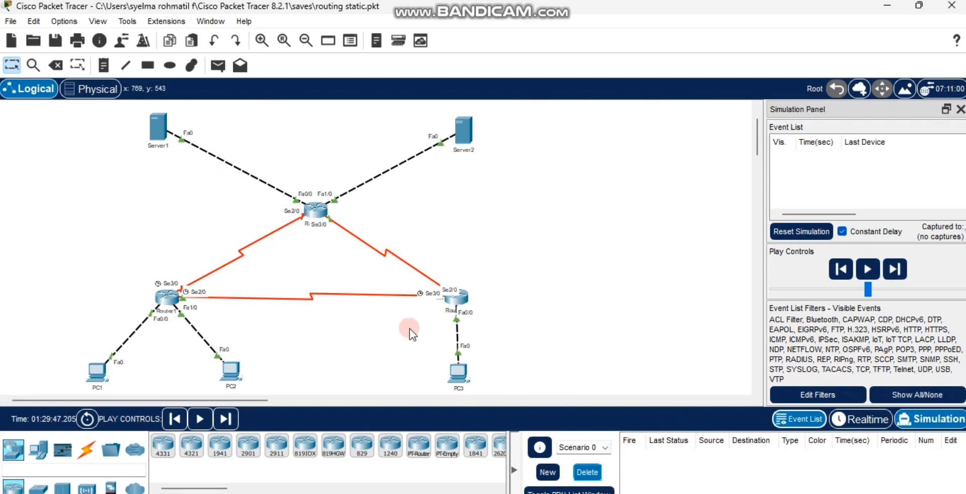
Add a simple PDU from PC1 to Server2.
left_click(216, 70)
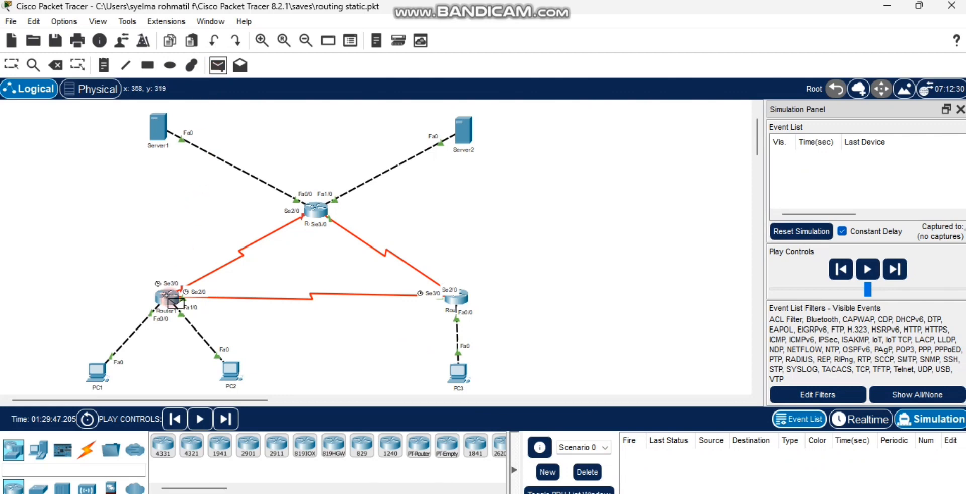
left_click(107, 364)
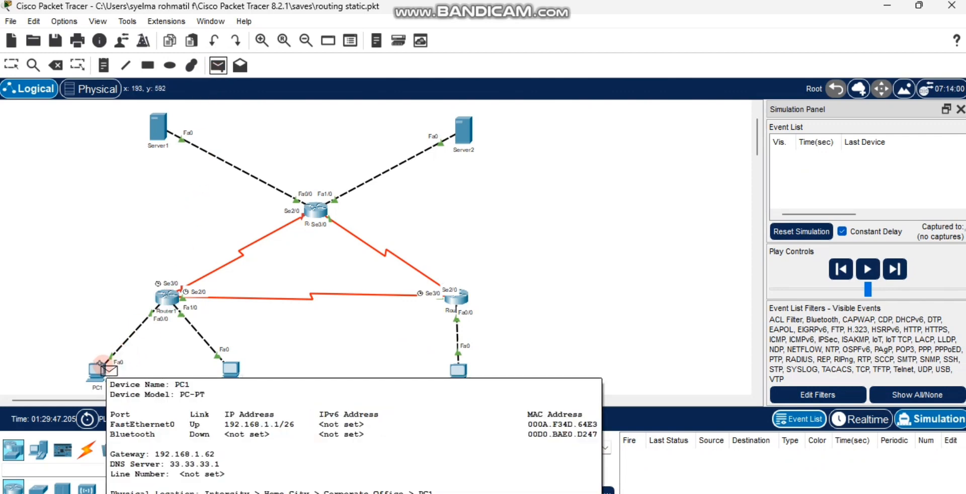
left_click(462, 132)
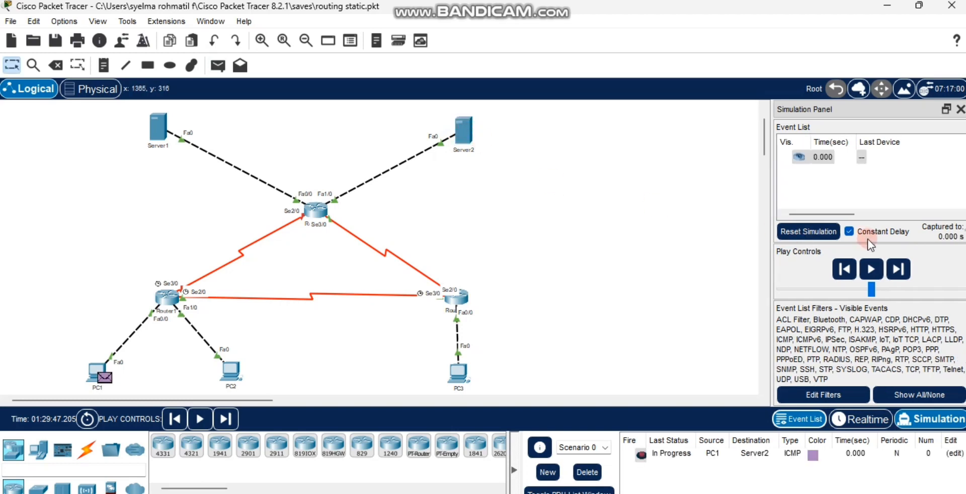
Advance the PC1-to-Server2 simple PDU through the simulation one event at a time until its reply gets back to PC1.
left_click(898, 270)
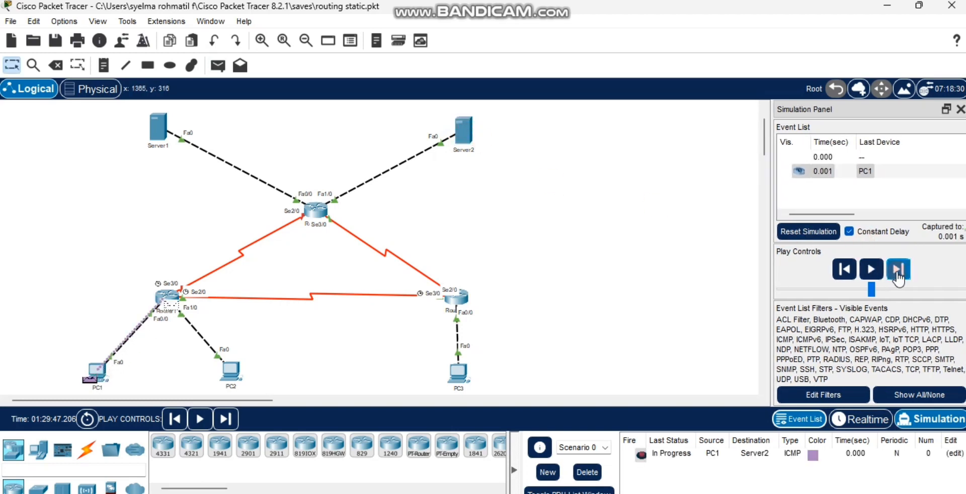
left_click(898, 270)
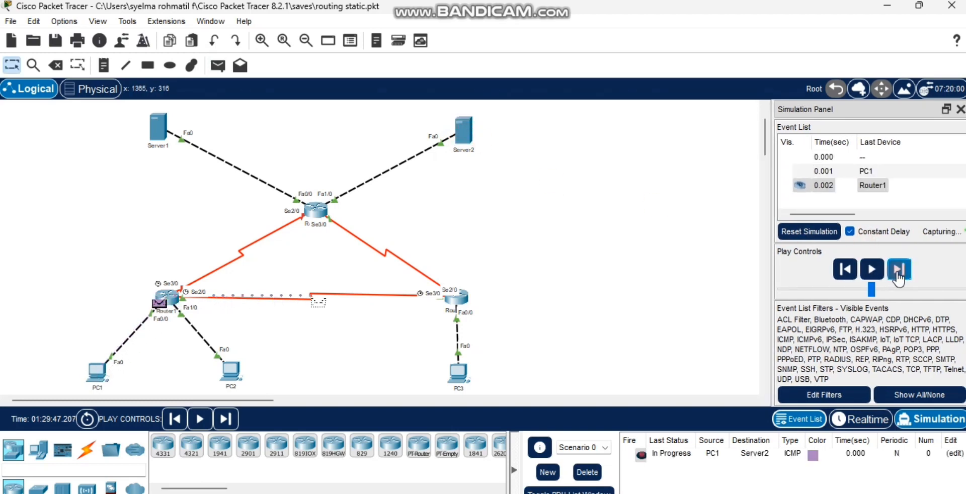
left_click(898, 270)
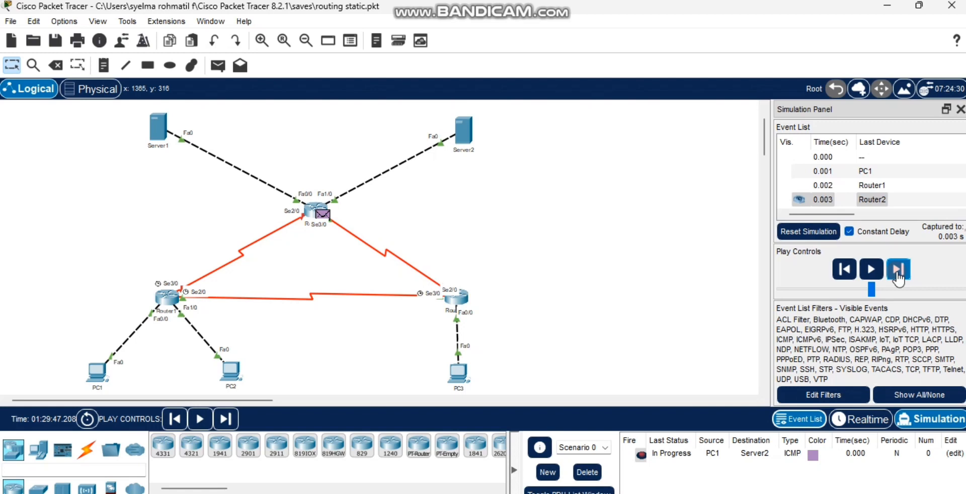
left_click(898, 272)
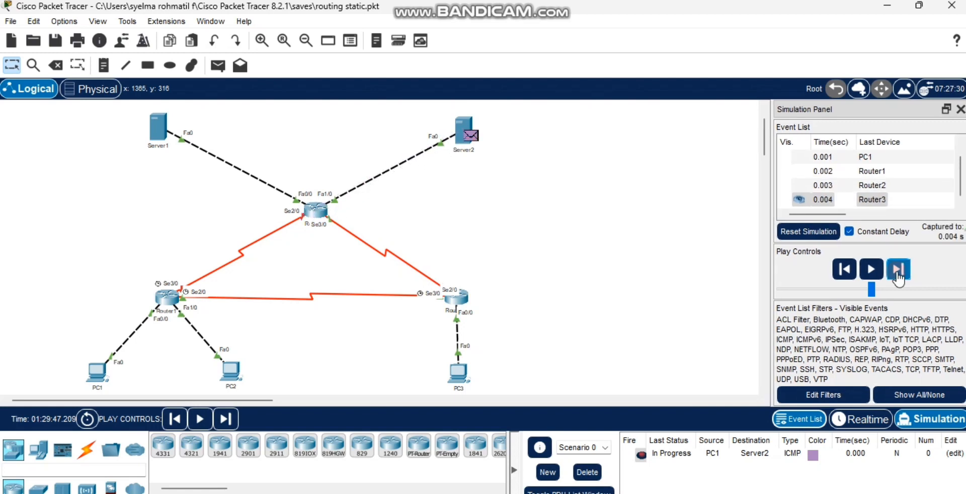
left_click(898, 271)
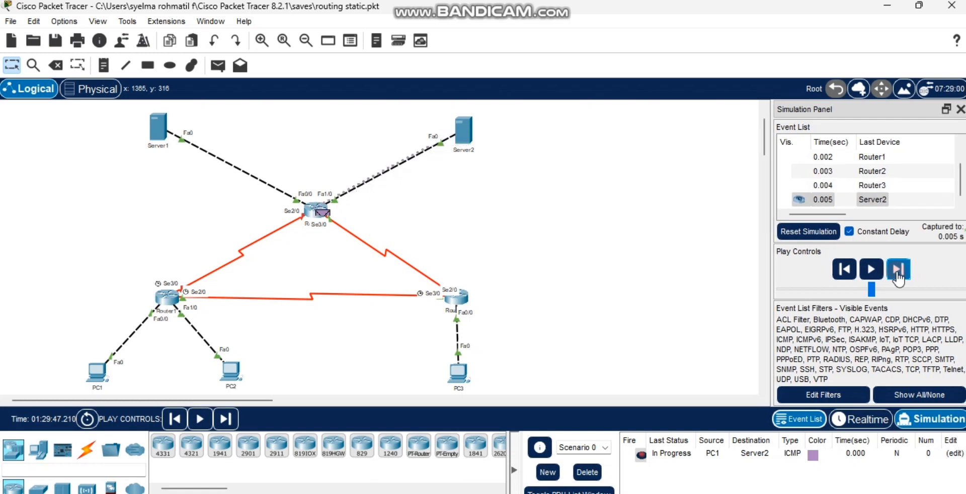
left_click(898, 271)
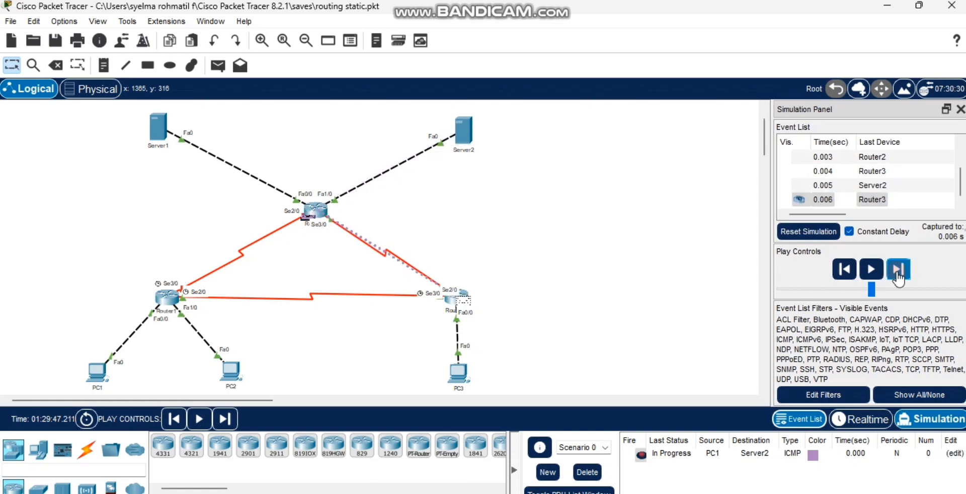
left_click(898, 272)
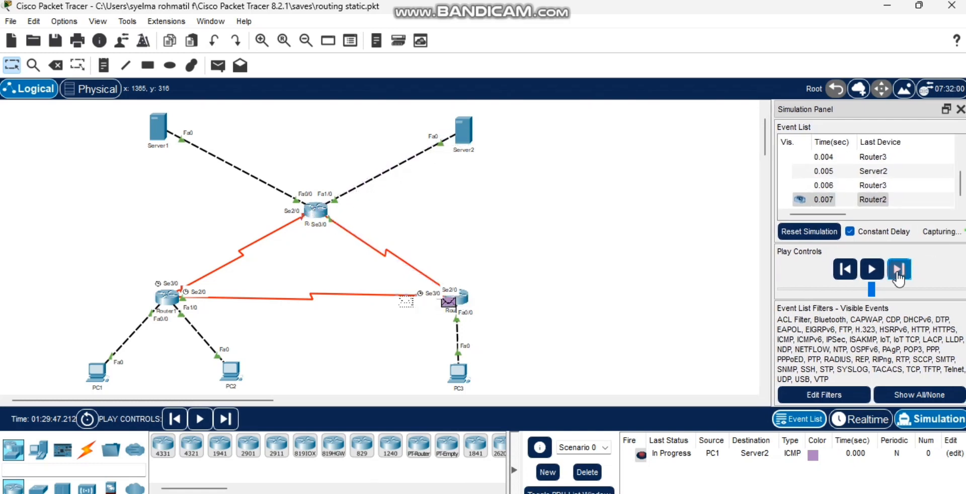
left_click(898, 271)
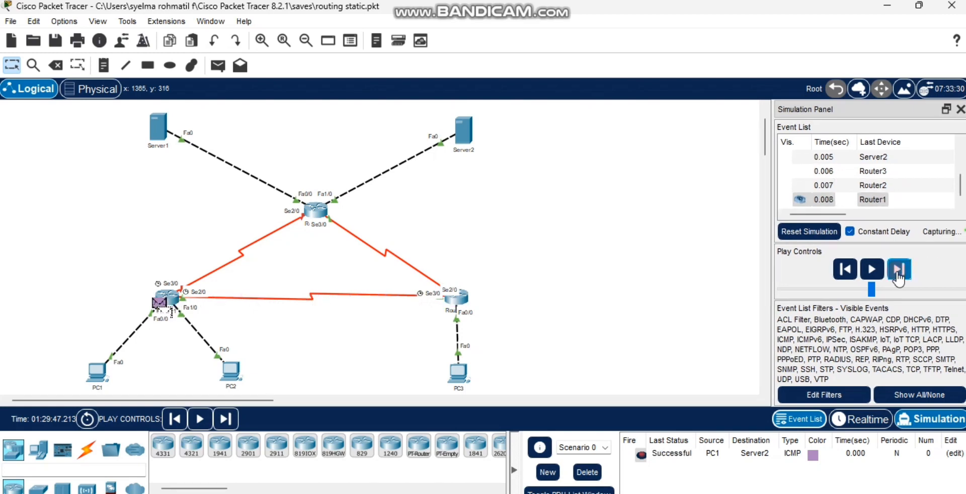